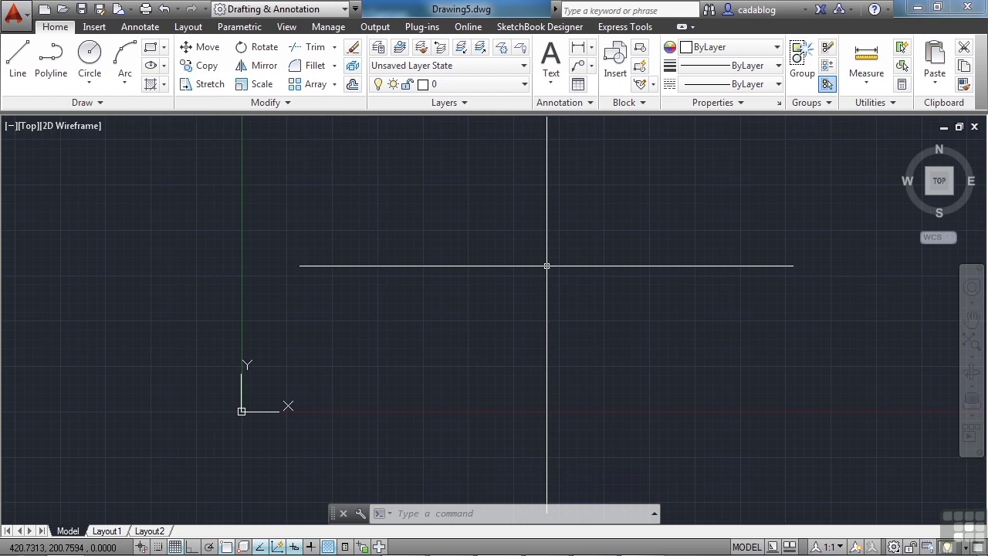
# Open the drawing chap-project-Dynamic Blocks.dwg from folder 10
pyautogui.write('open')
pyautogui.press('Return')
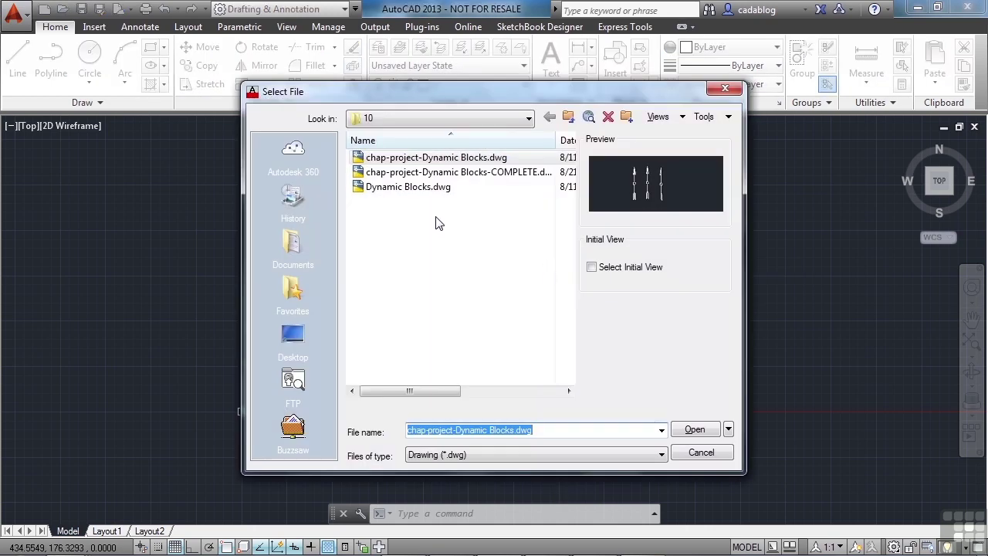
pyautogui.click(439, 161)
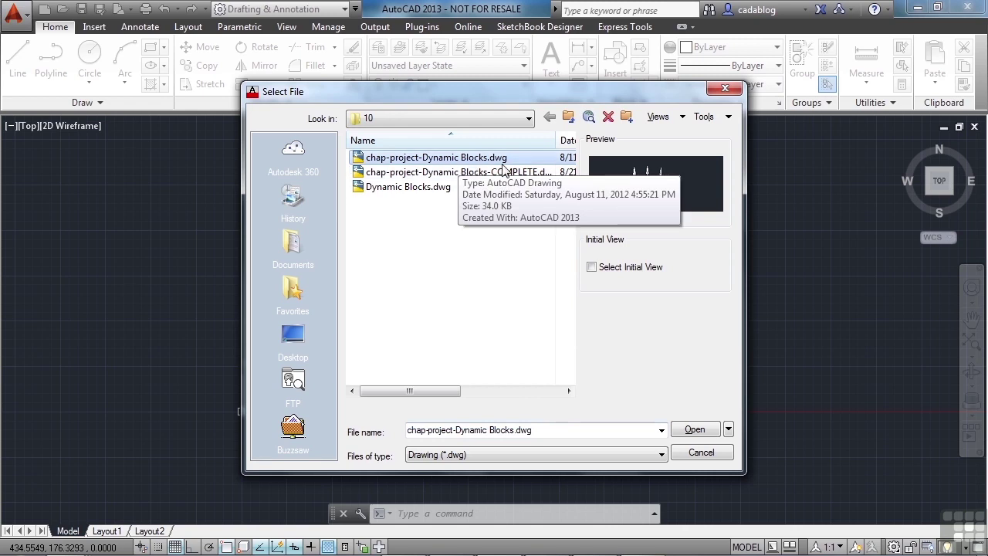
pyautogui.click(694, 430)
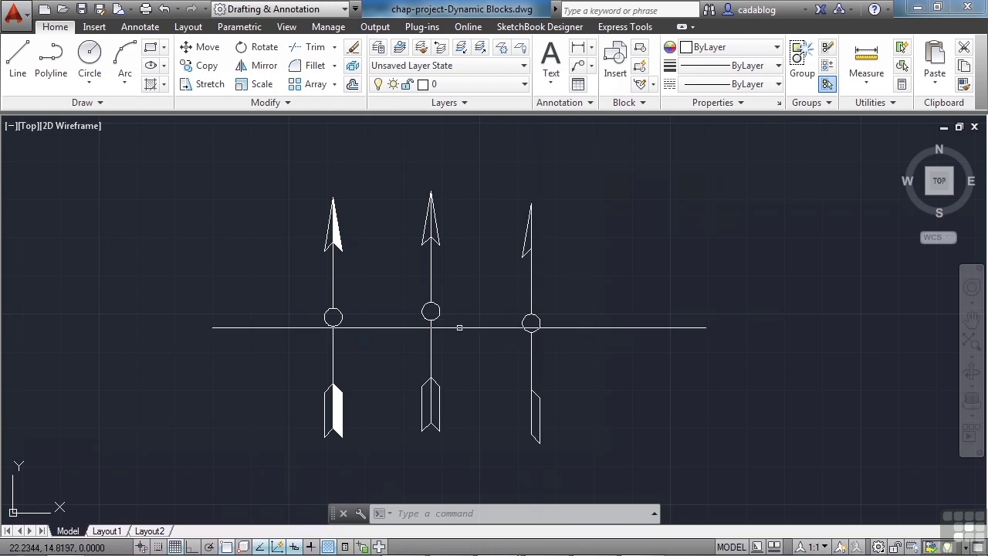
# Show the object properties and check the block names of the north arrows, including the single open one
pyautogui.moveTo(346, 235); pyautogui.dragTo(382, 211, button='middle')
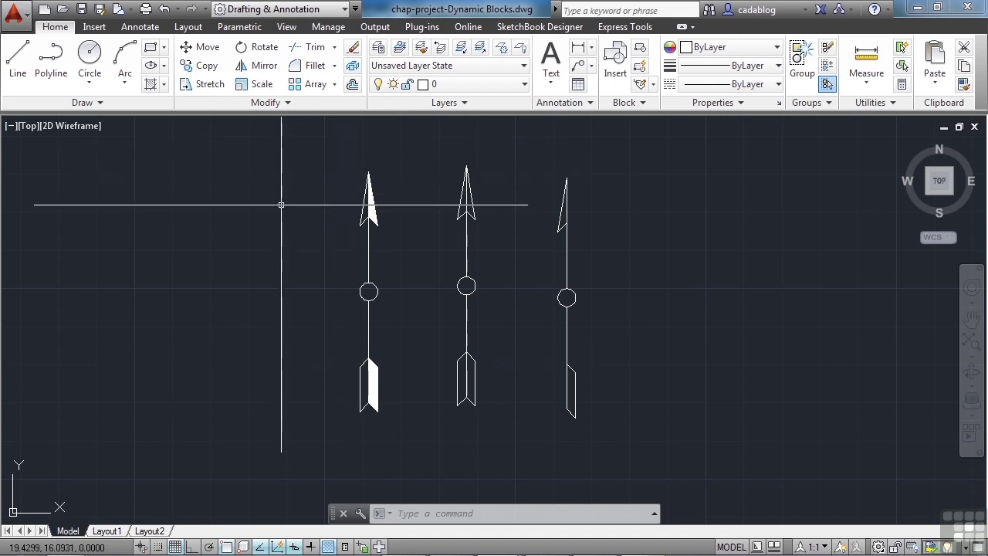
pyautogui.click(369, 213)
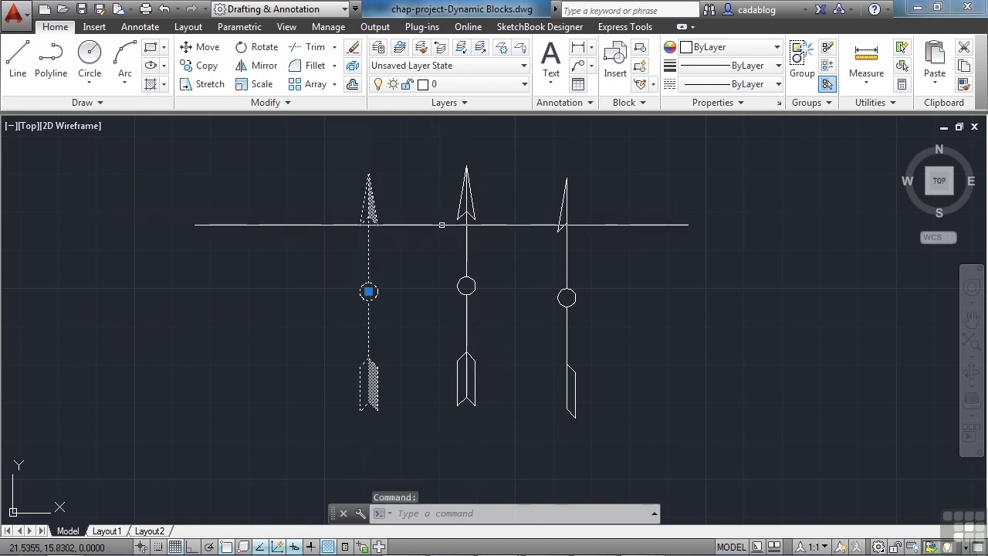
pyautogui.press('Escape')
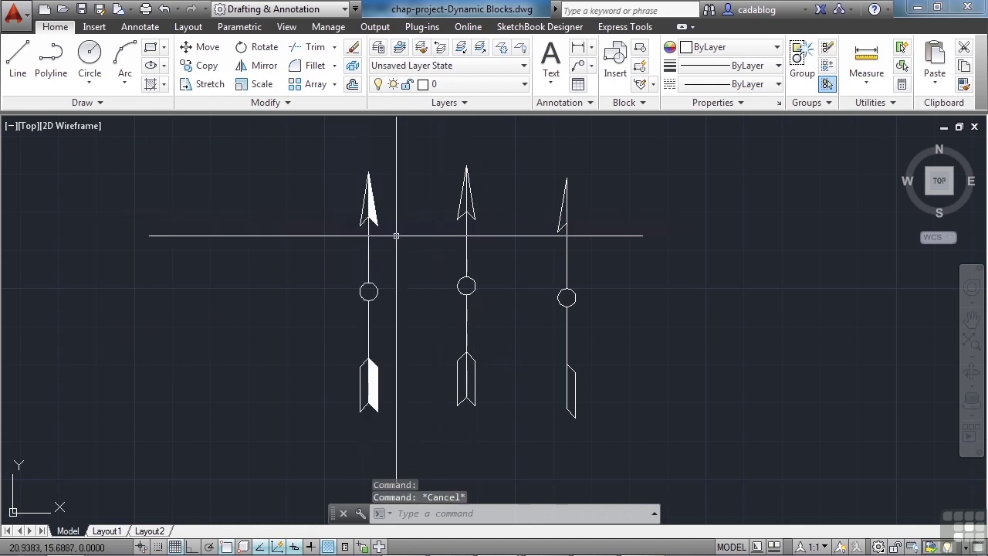
pyautogui.hotkey('ctrl', '1')
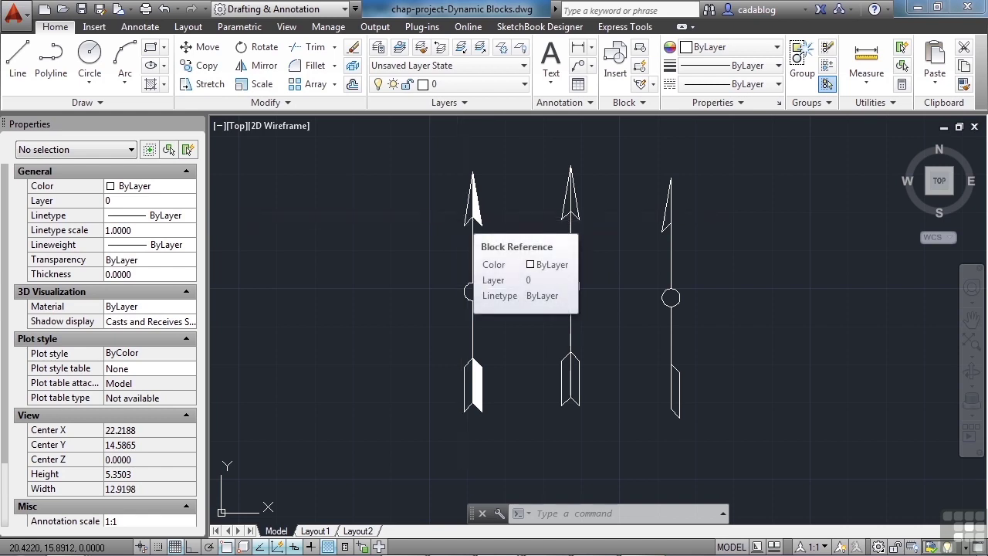
pyautogui.click(462, 221)
pyautogui.click(467, 219)
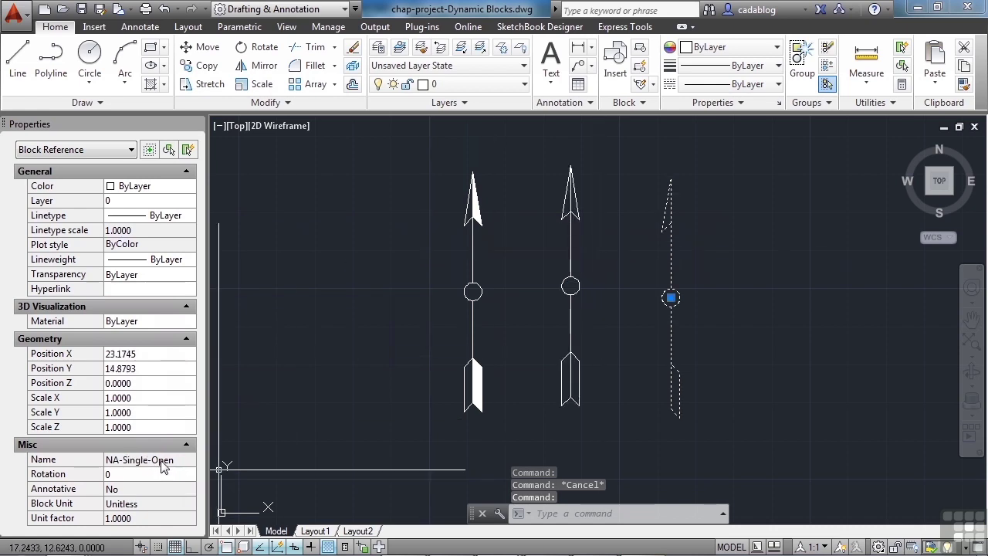
pyautogui.press('Escape')
# Move the filled north arrow onto the middle arrow, from its circle center to the middle arrow's circle center
pyautogui.write('m')
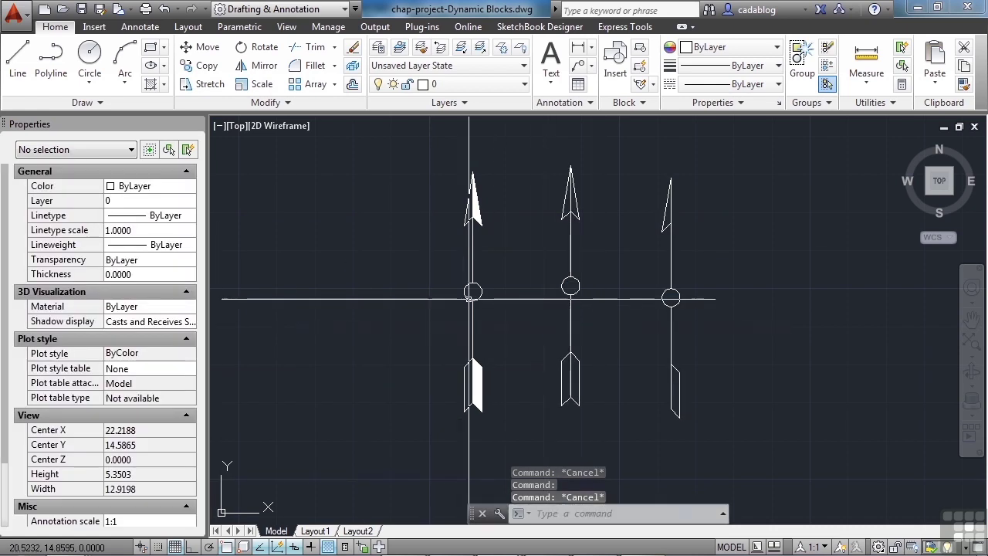
pyautogui.press('Return')
pyautogui.click(469, 297)
pyautogui.press('Return')
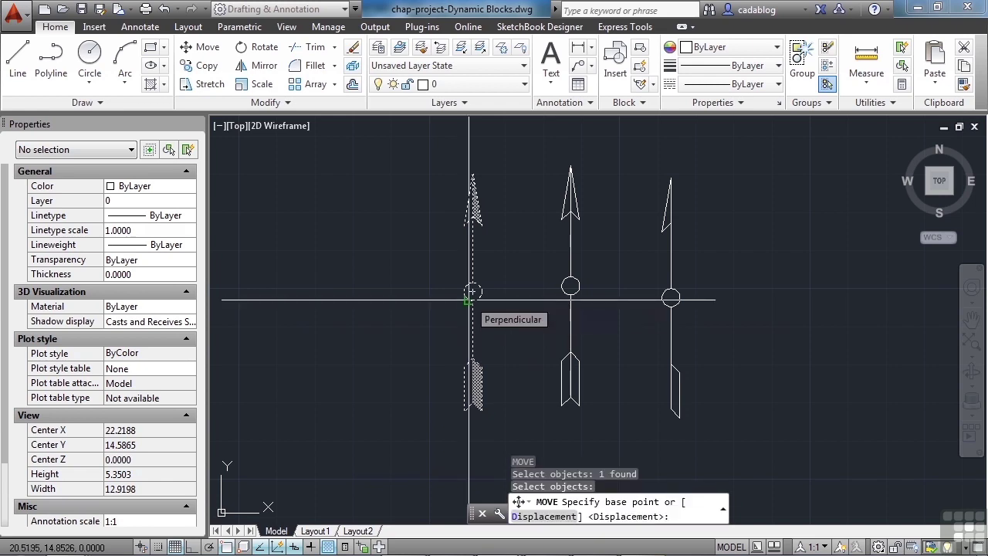
pyautogui.scroll(2, 471, 292)
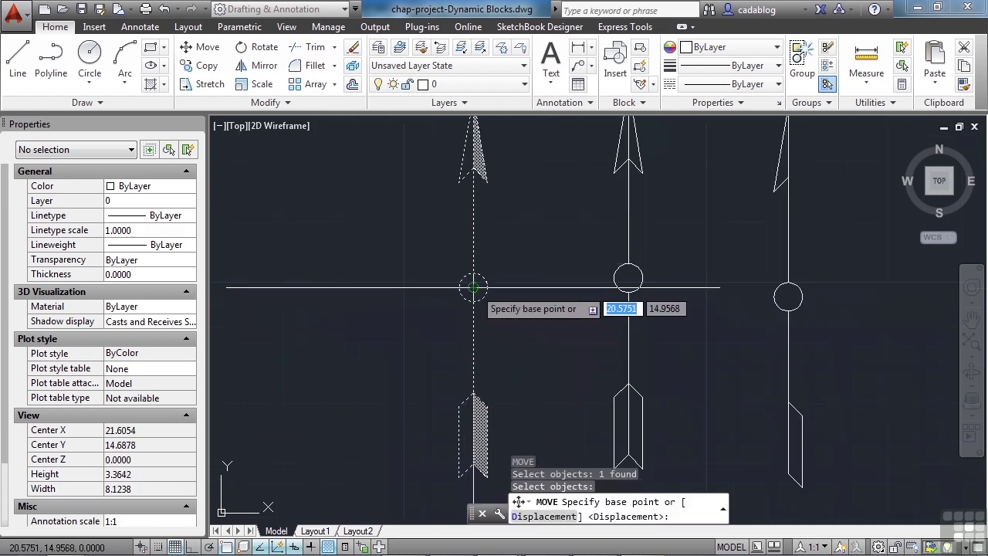
pyautogui.click(474, 287)
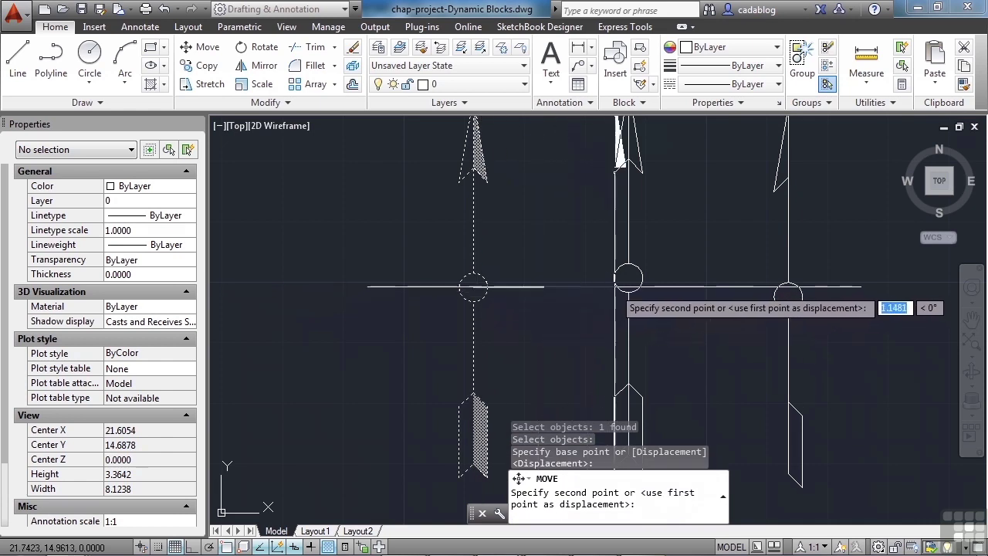
pyautogui.click(628, 278)
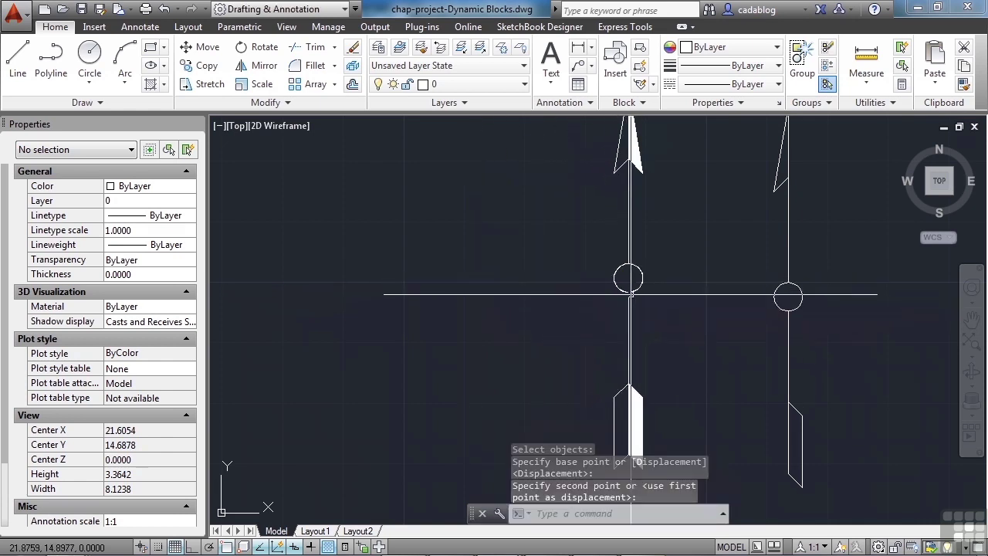
# Move the single open arrow onto the two overlaid arrows, matching their circle centers
pyautogui.scroll(-2, 590, 271)
pyautogui.press('Return')
pyautogui.click(711, 286)
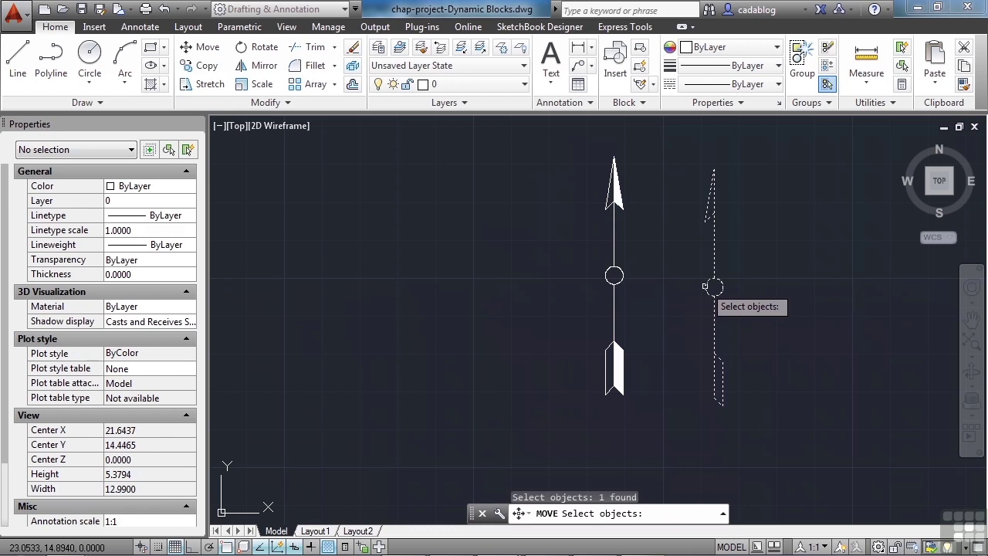
pyautogui.press('Return')
pyautogui.click(714, 287)
pyautogui.click(614, 275)
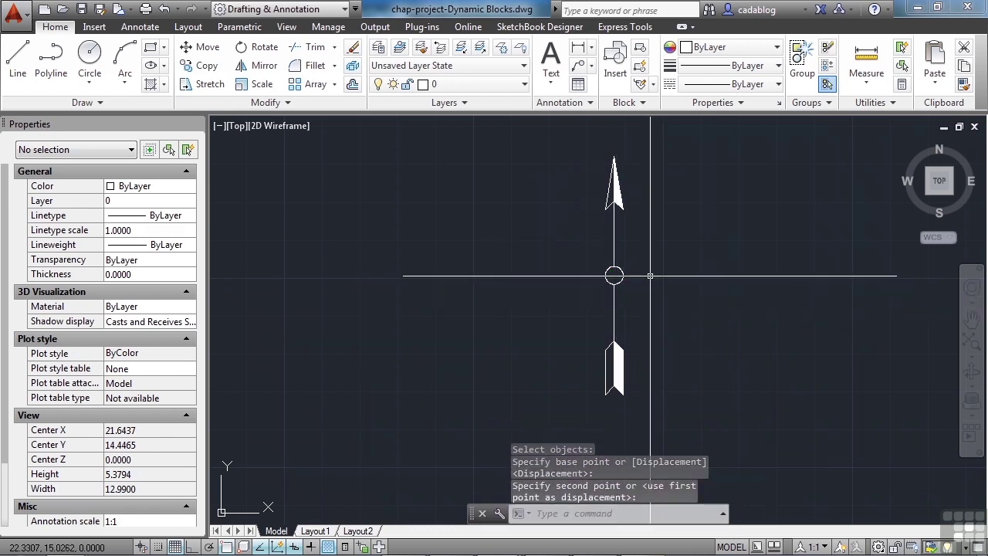
# Start a new block definition with its base point at the center of the stacked arrows' circle
pyautogui.moveTo(655, 271); pyautogui.dragTo(583, 257, button='middle')
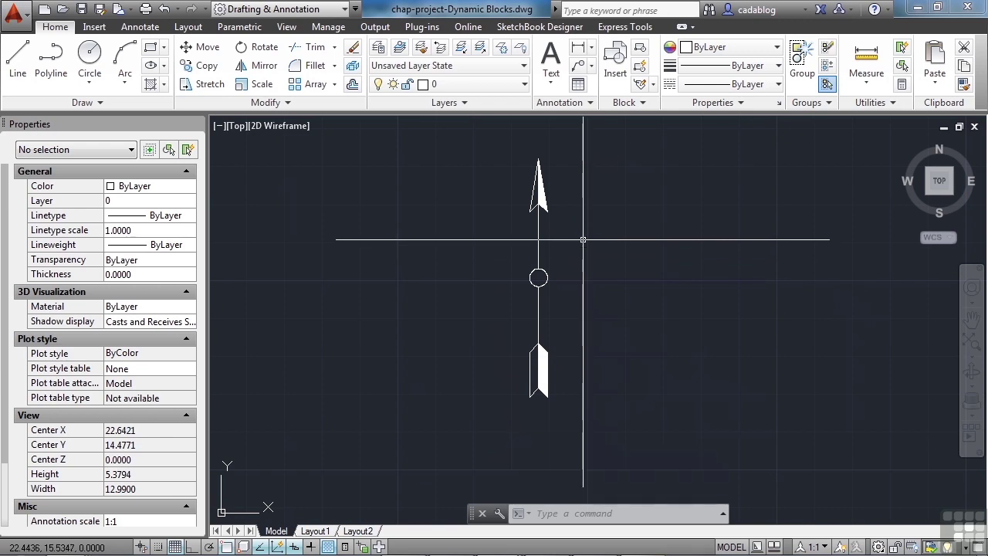
pyautogui.write('bl')
pyautogui.press('Return')
pyautogui.click(302, 226)
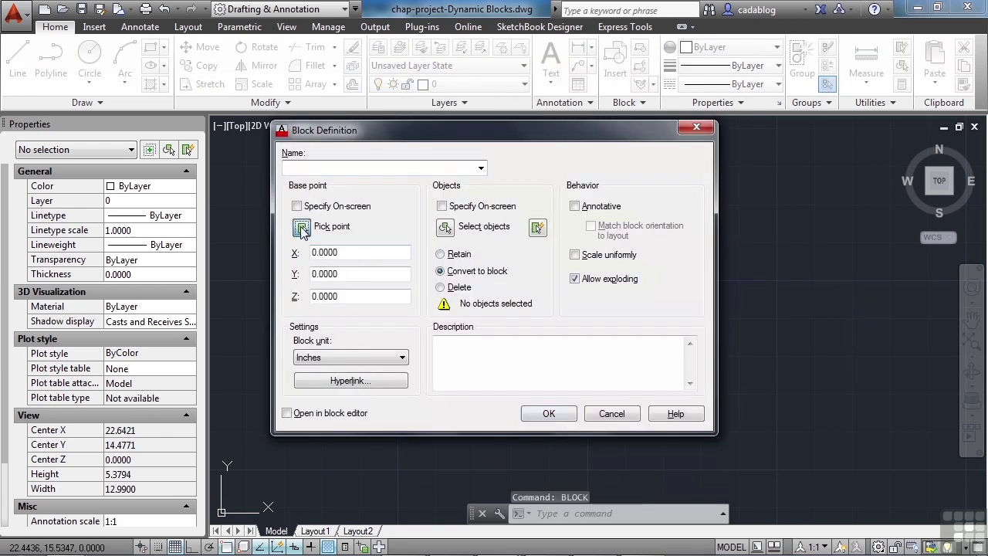
pyautogui.write('cen')
pyautogui.press('Return')
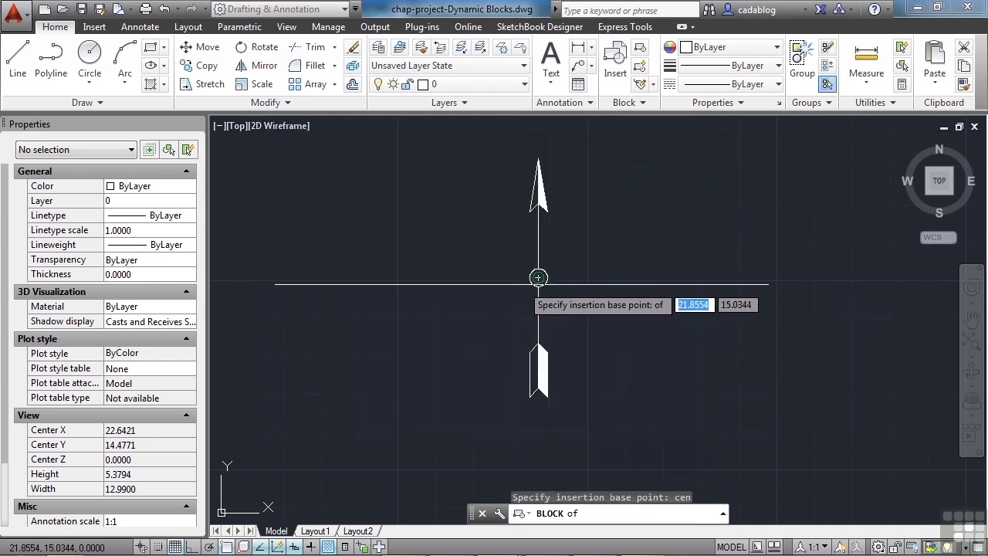
pyautogui.click(538, 278)
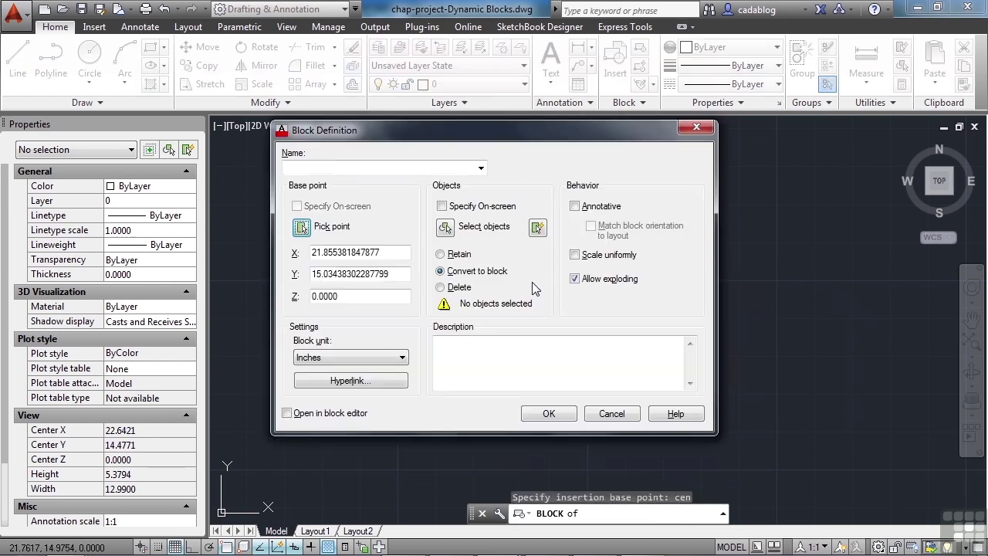
# Select the three overlaid arrows and define them as a block named North Arrow Dynamic
pyautogui.click(446, 227)
pyautogui.click(586, 251)
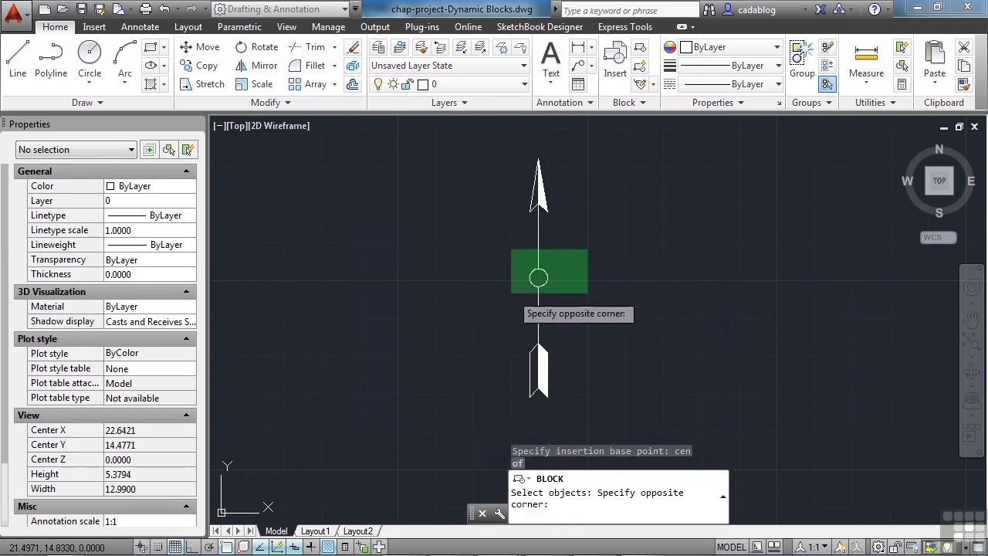
pyautogui.click(500, 301)
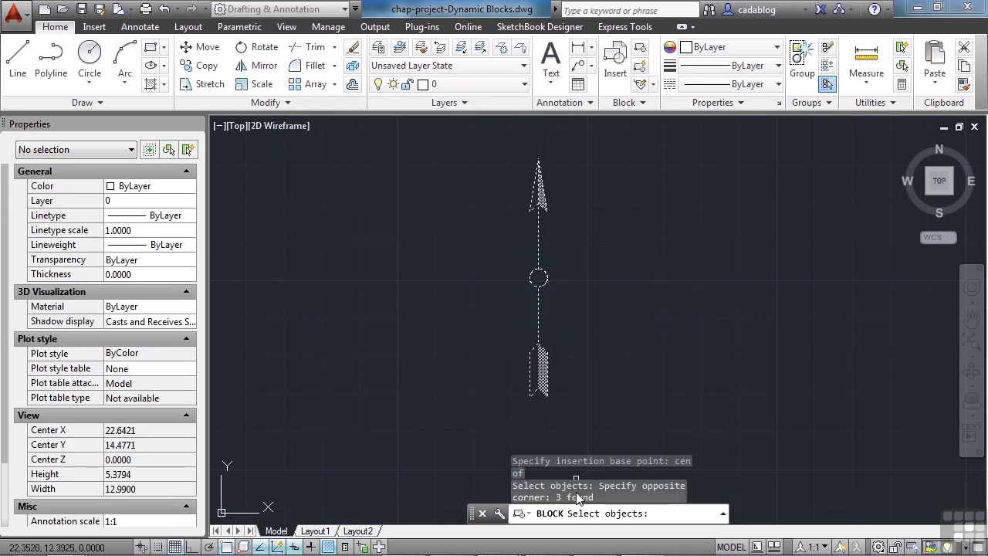
pyautogui.press('Return')
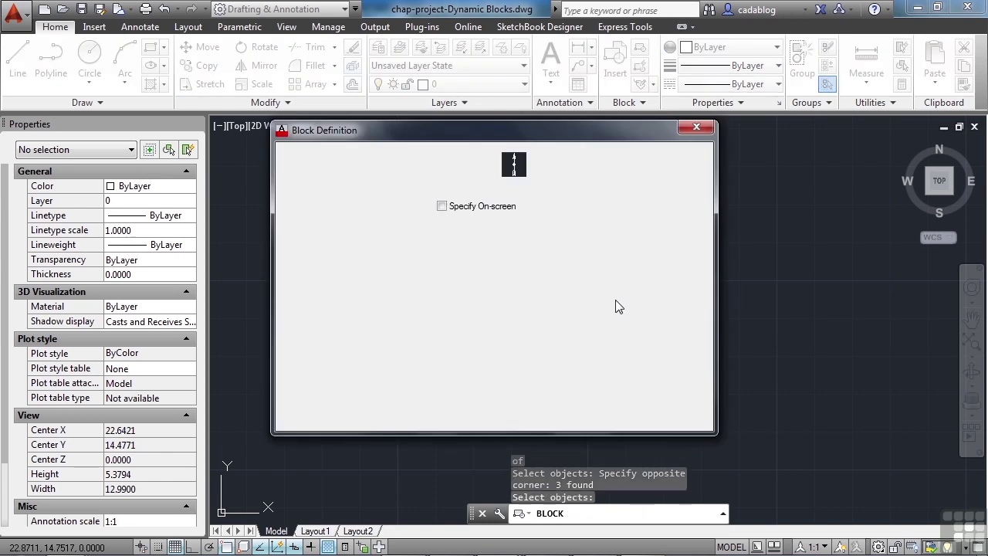
pyautogui.click(421, 168)
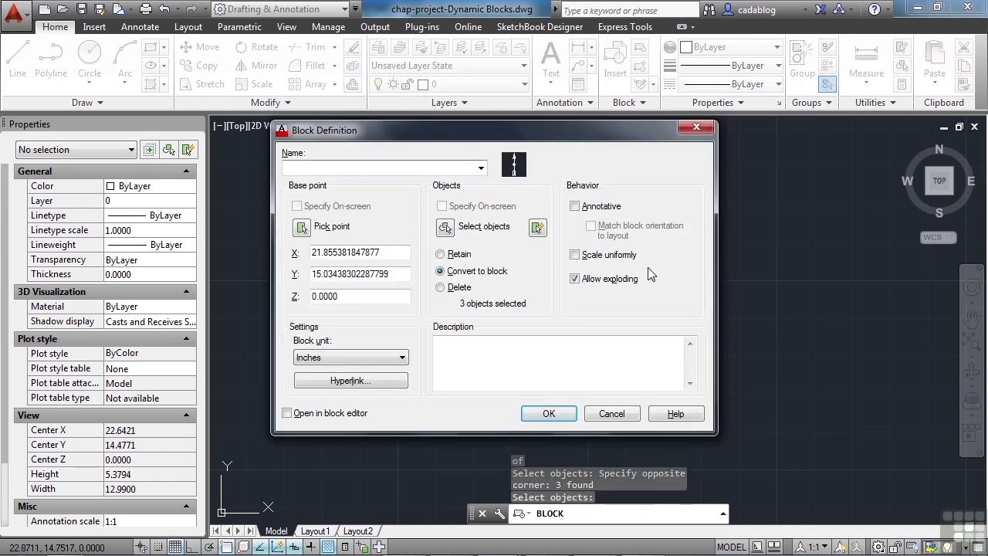
pyautogui.write('North Arrow Dynamic')
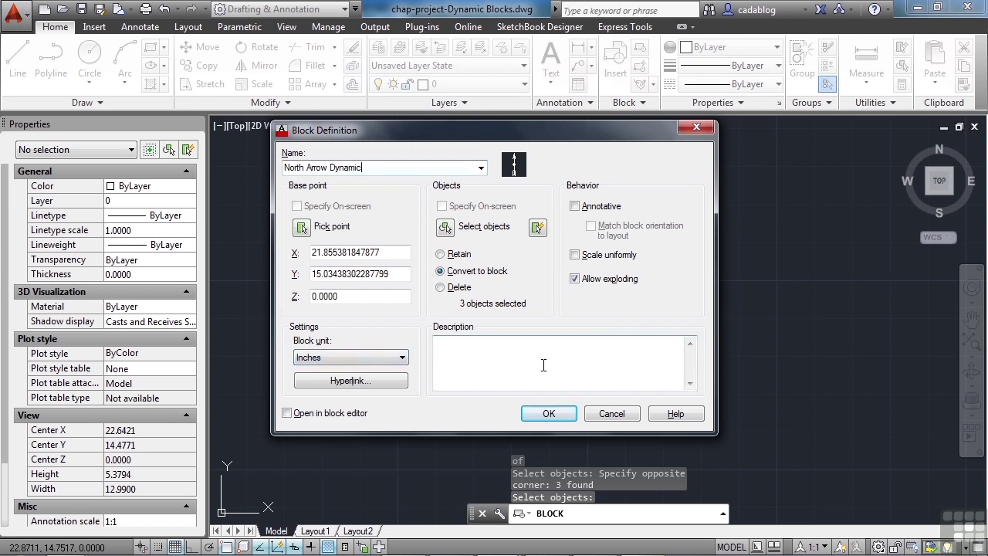
pyautogui.click(549, 413)
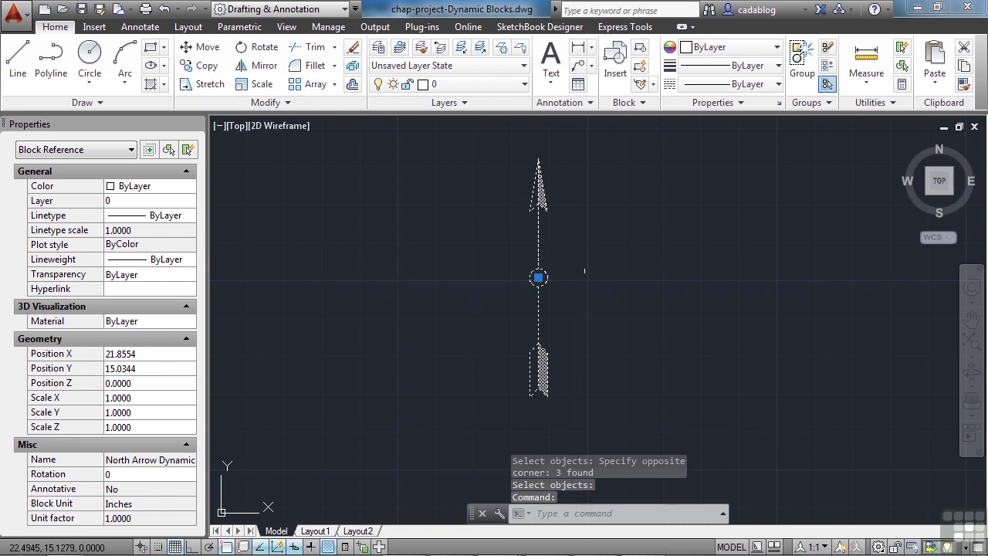
# Open the combined north arrow block in the Block Editor
pyautogui.press('Escape')
pyautogui.moveTo(550, 210); pyautogui.dragTo(502, 221)
pyautogui.rightClick(543, 244)
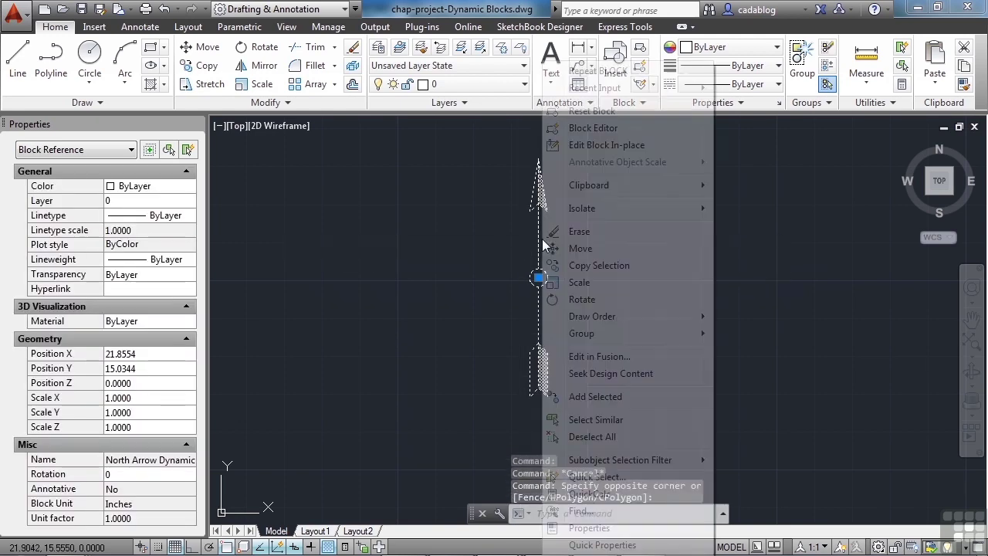
pyautogui.click(594, 129)
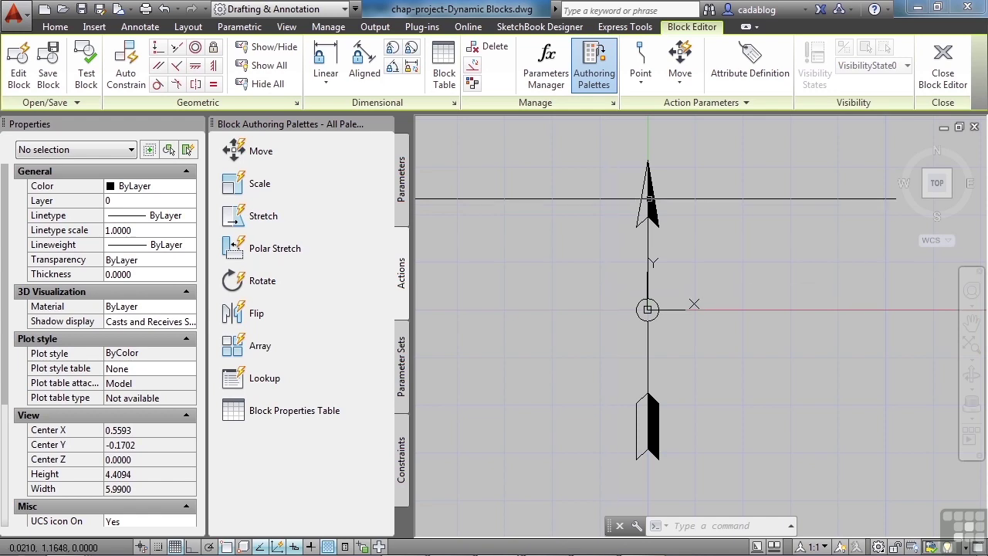
# Start an attribute definition with tag N, prompt N and default value N
pyautogui.click(750, 73)
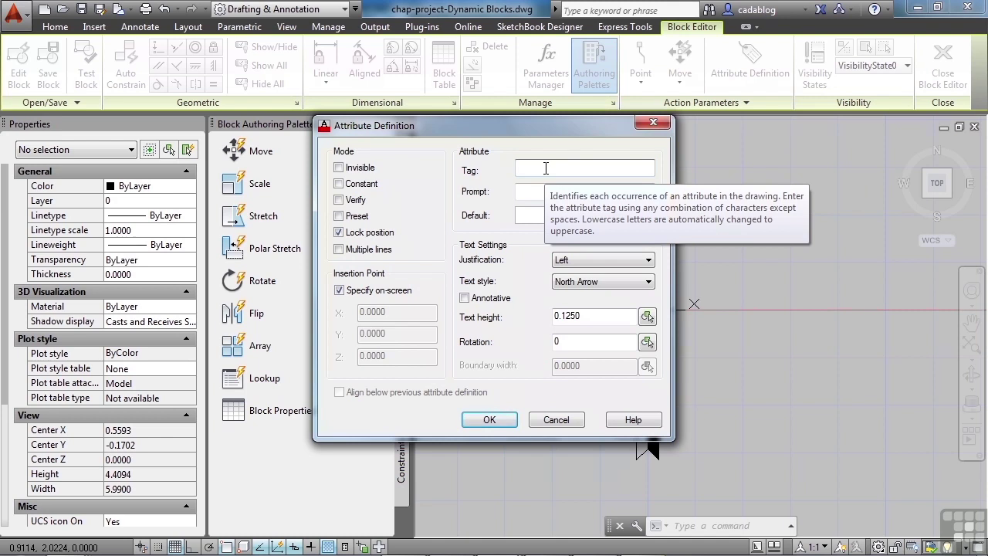
pyautogui.write('N')
pyautogui.click(538, 190)
pyautogui.write('N')
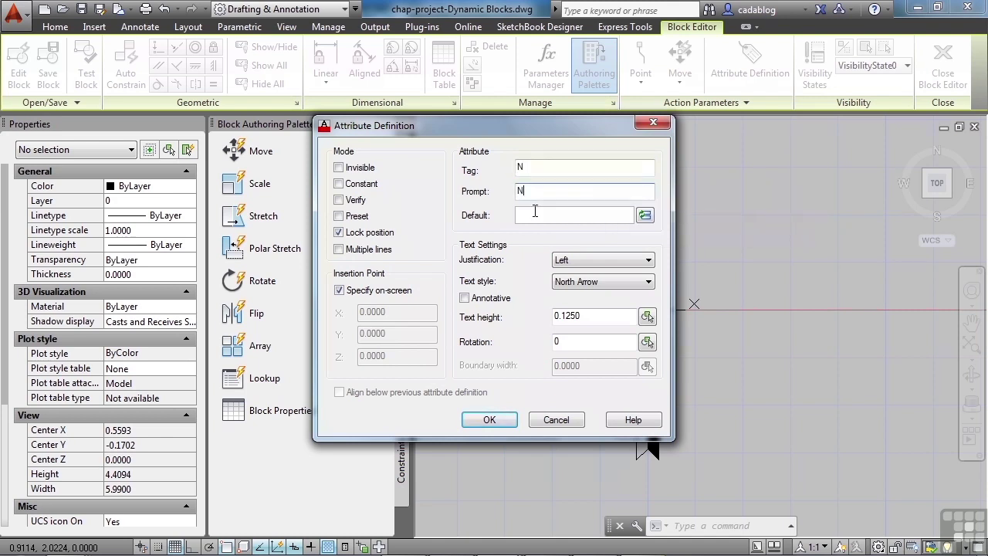
pyautogui.write('N')
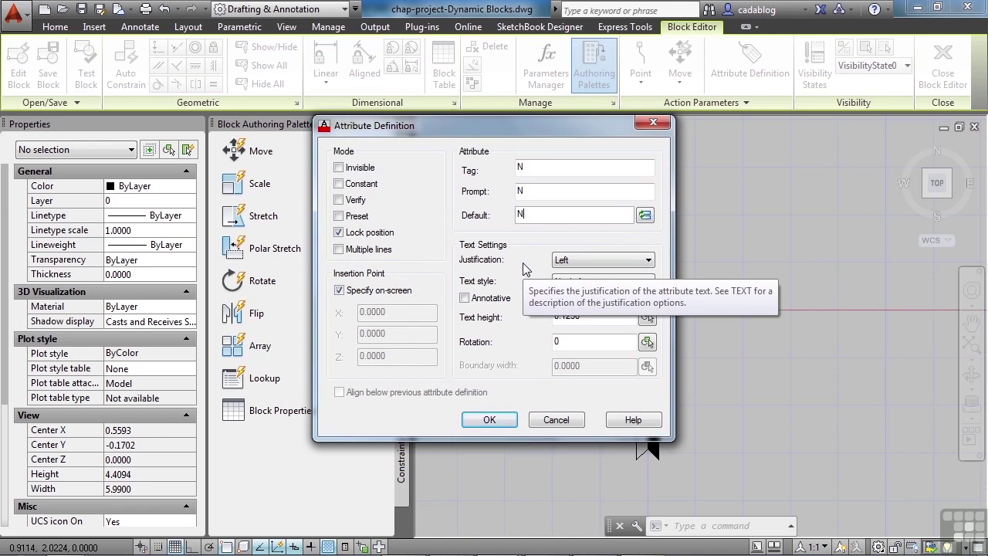
# Set the attribute text to Middle center justification, North Arrow text style and a height of .12, and accept the definition
pyautogui.click(601, 263)
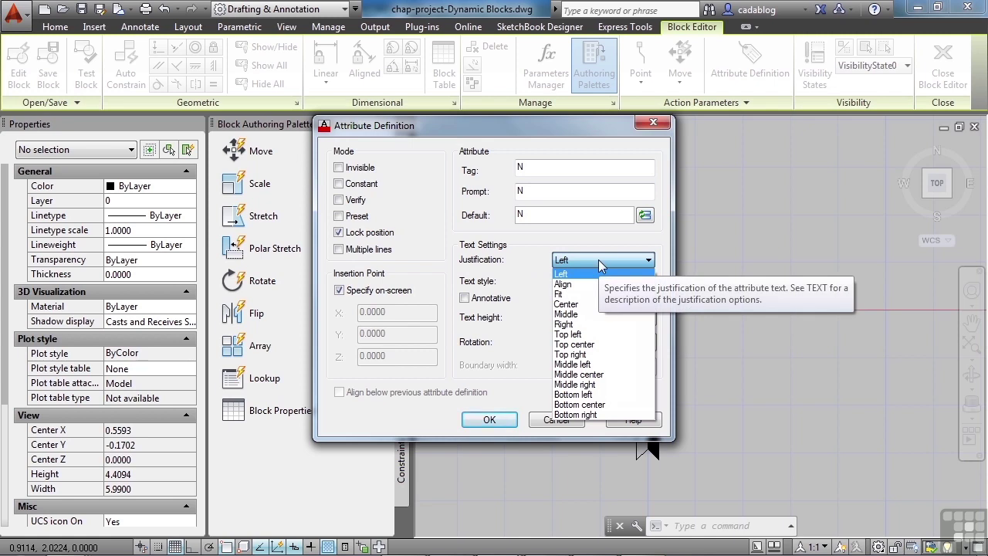
pyautogui.click(596, 375)
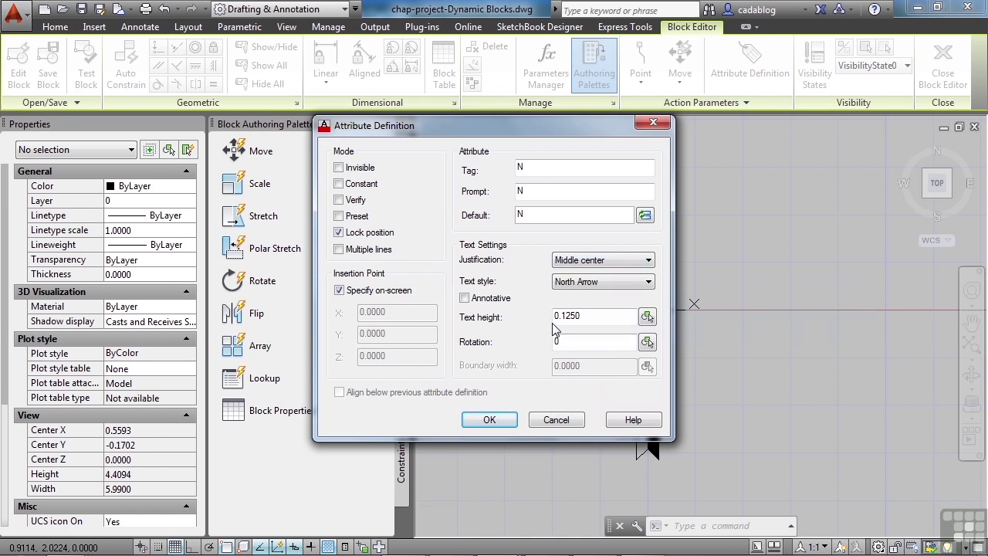
pyautogui.click(584, 282)
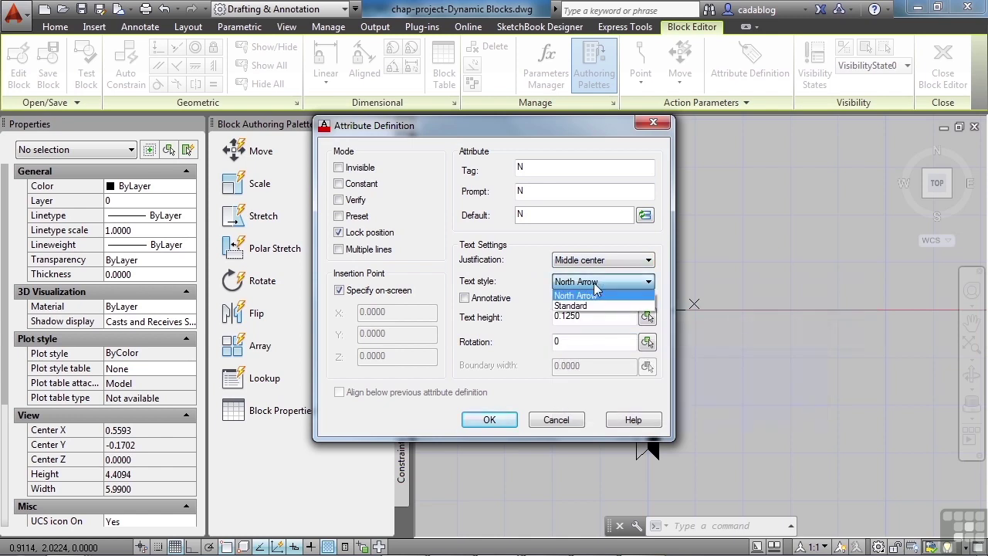
pyautogui.click(600, 297)
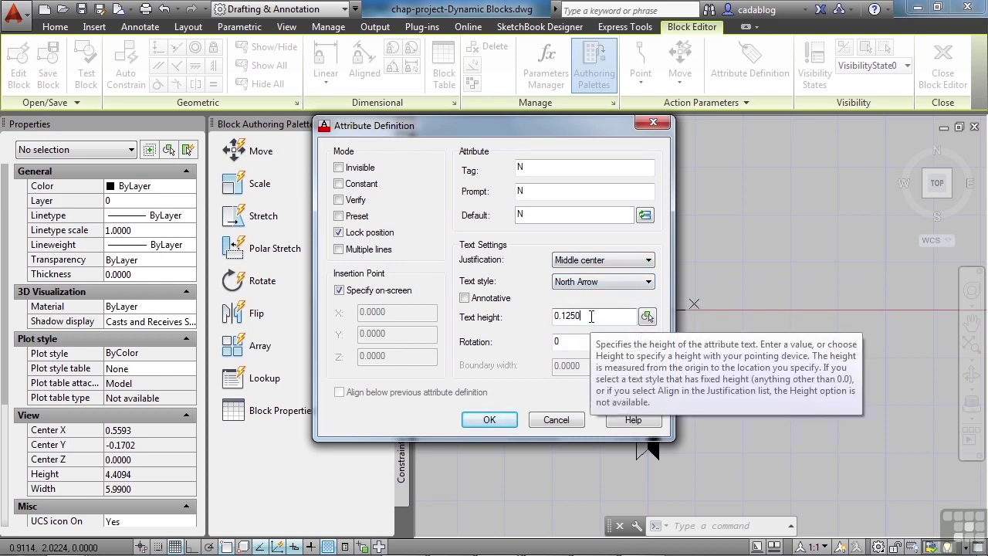
pyautogui.doubleClick(592, 317)
pyautogui.write('.1')
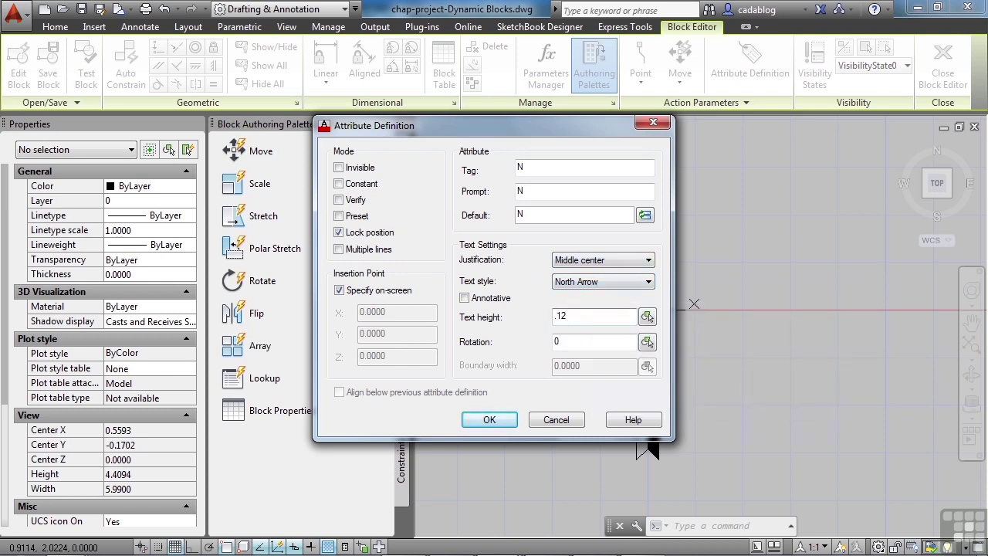
pyautogui.click(500, 425)
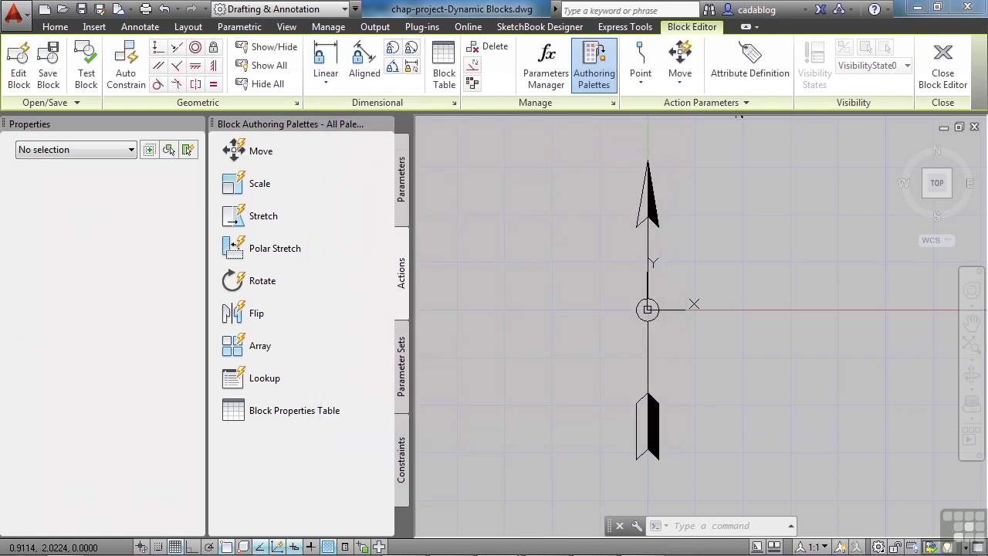
# Place the N attribute at the center of the north arrow's circle using the center object snap
pyautogui.write('cen')
pyautogui.press('Return')
pyautogui.scroll(5, 643, 324)
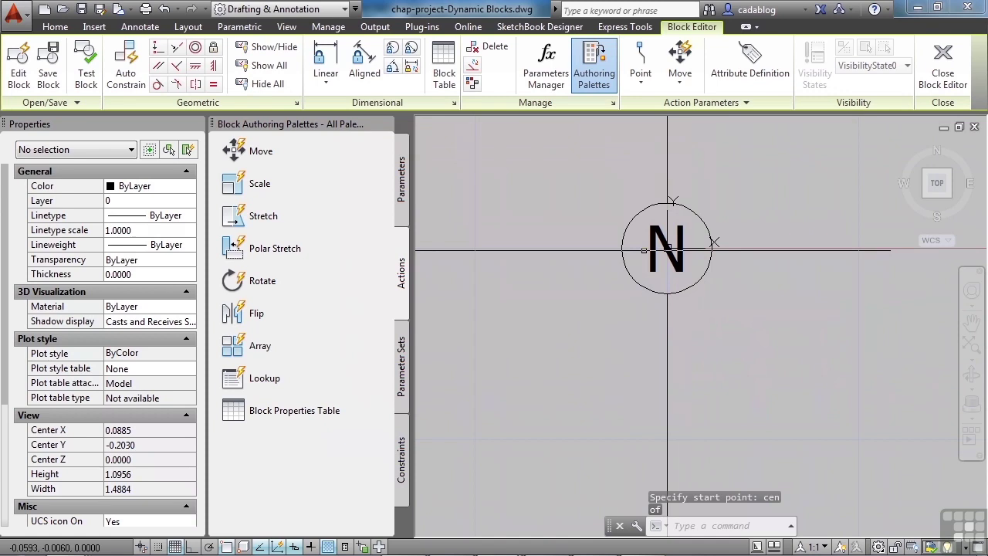
# Examine the placement of the N attribute inside the circle and its properties, leaving it deselected
pyautogui.scroll(-4, 546, 266)
pyautogui.scroll(-4, 591, 259)
pyautogui.moveTo(626, 205); pyautogui.dragTo(626, 246, button='middle')
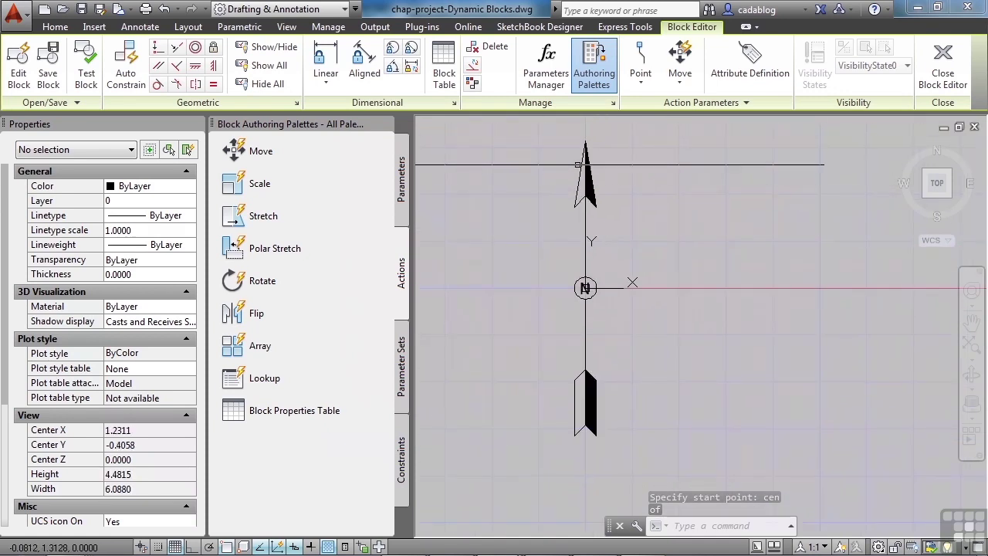
pyautogui.scroll(4, 588, 285)
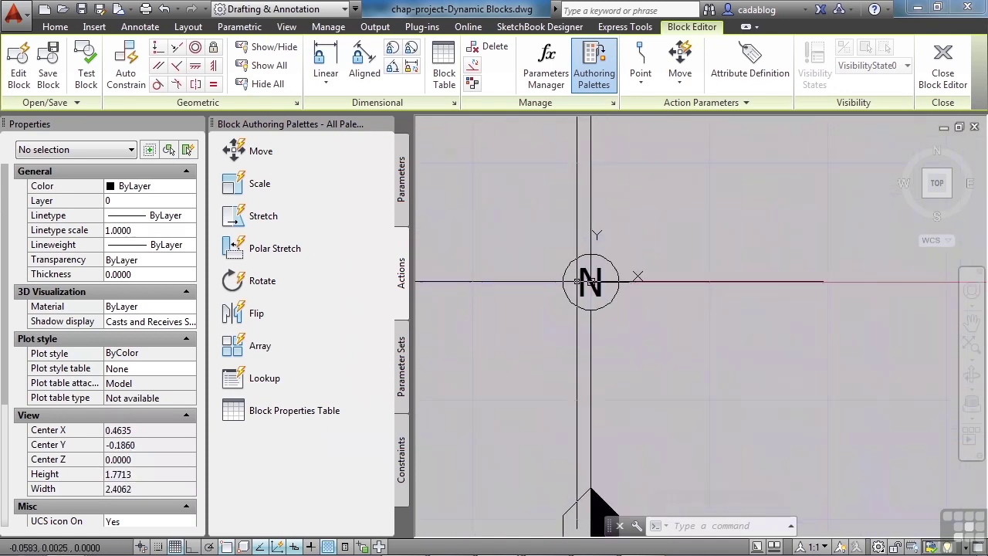
pyautogui.scroll(2, 591, 283)
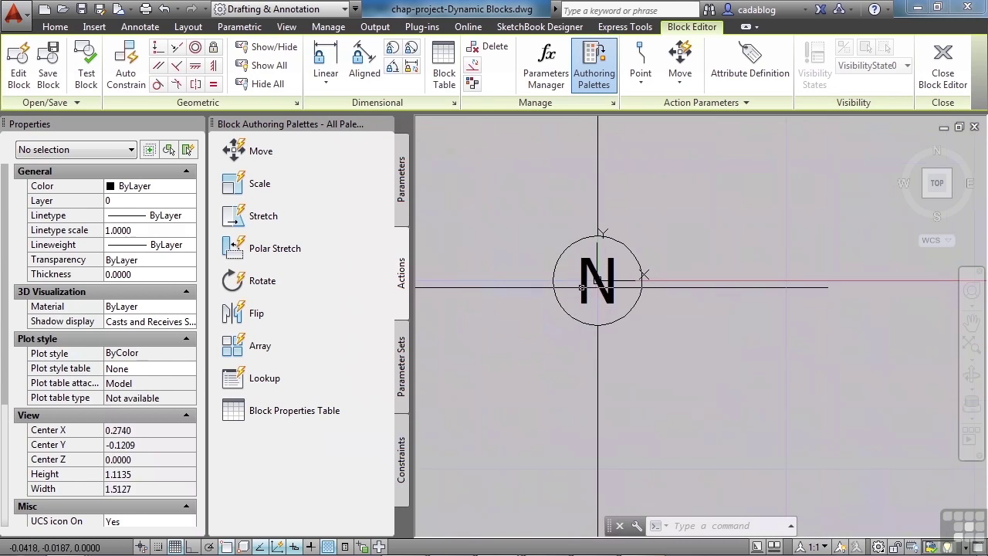
pyautogui.click(594, 282)
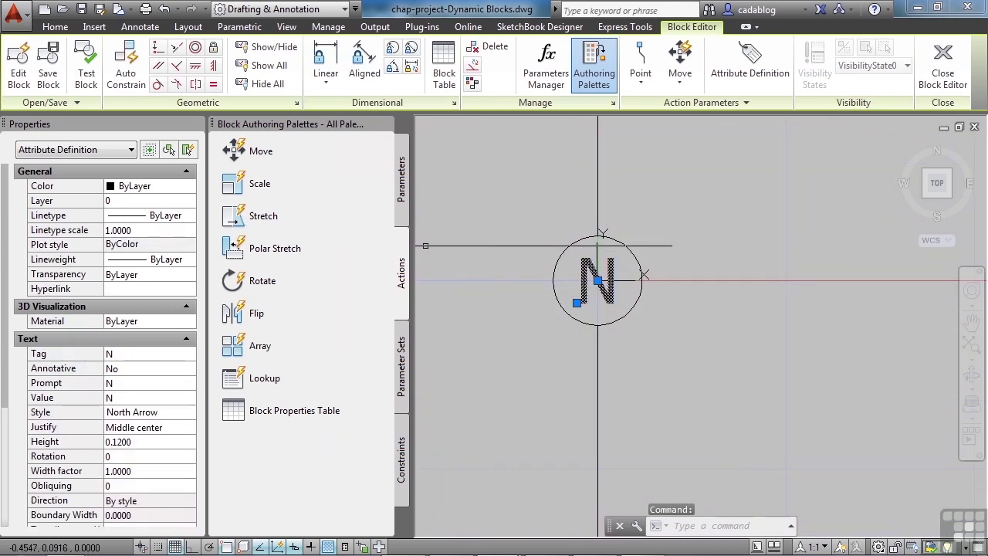
pyautogui.press('Escape')
pyautogui.scroll(-6, 556, 224)
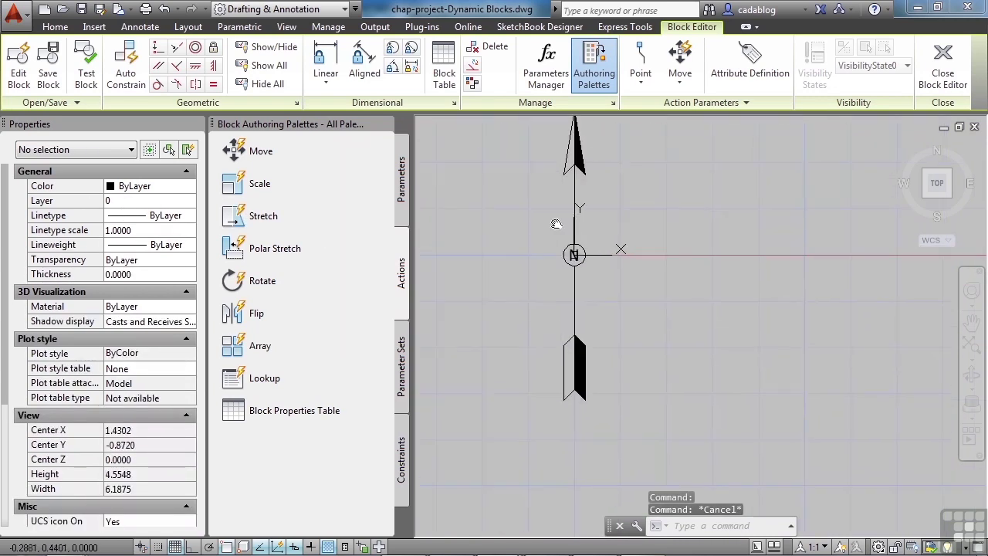
pyautogui.moveTo(557, 224); pyautogui.dragTo(575, 257, button='middle')
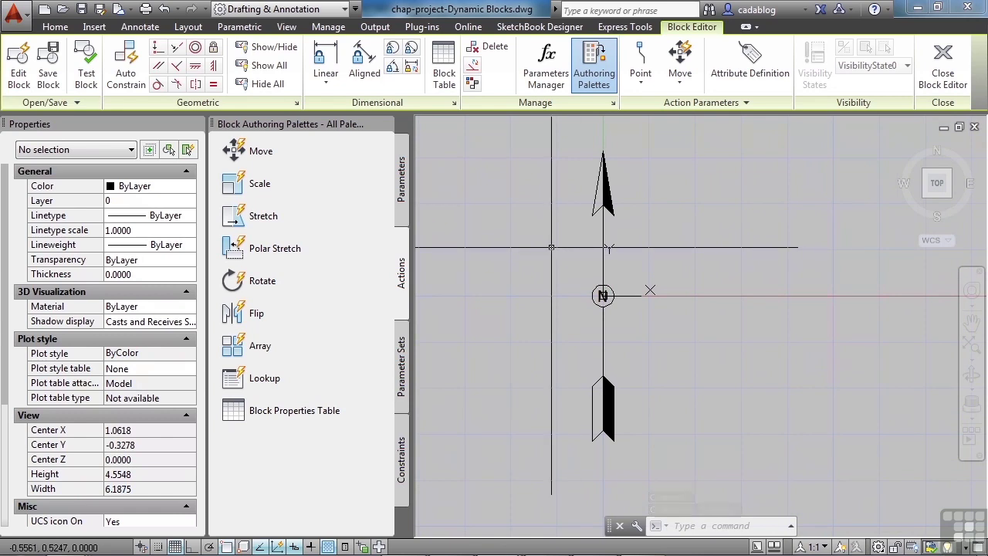
# Add a Visibility parameter to the block just outside the circle, below and to the right of the N
pyautogui.click(402, 193)
pyautogui.click(261, 377)
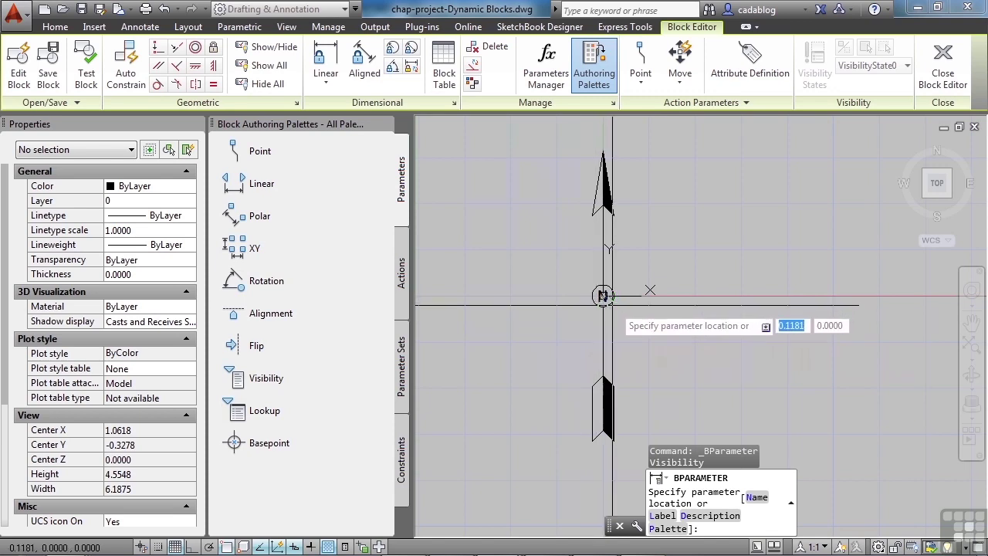
pyautogui.scroll(3, 616, 309)
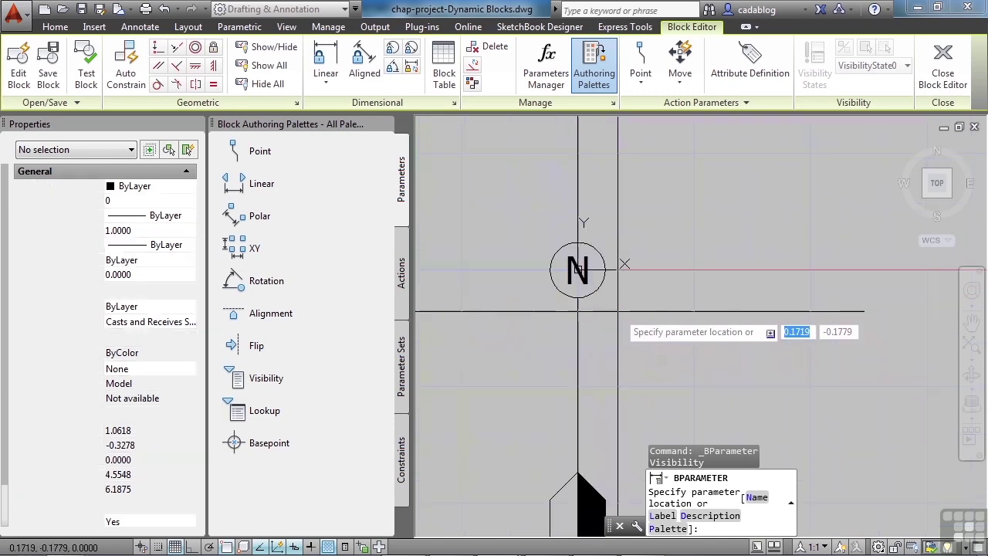
pyautogui.scroll(2, 618, 311)
pyautogui.click(606, 306)
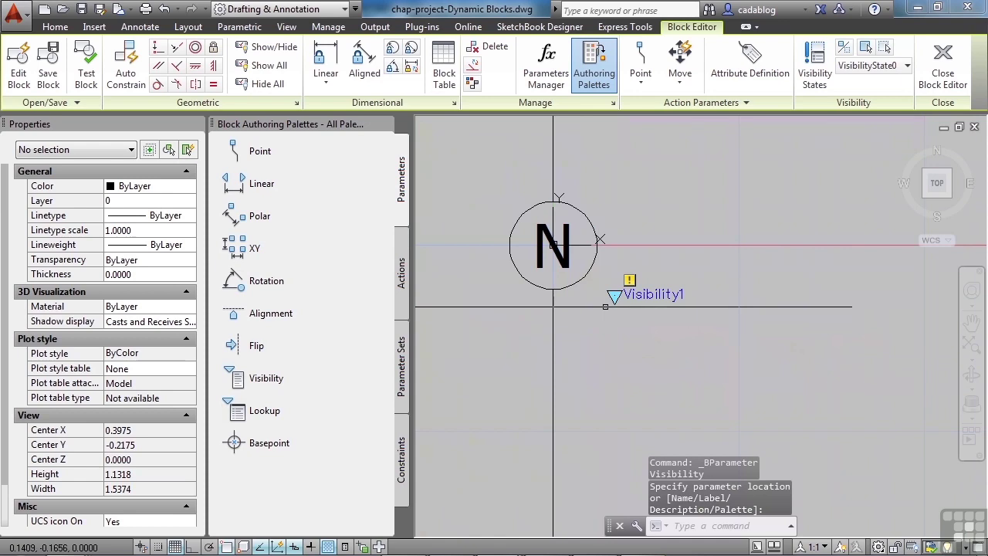
# Open the visibility states of the block and rename the default state as DO
pyautogui.scroll(-4, 606, 306)
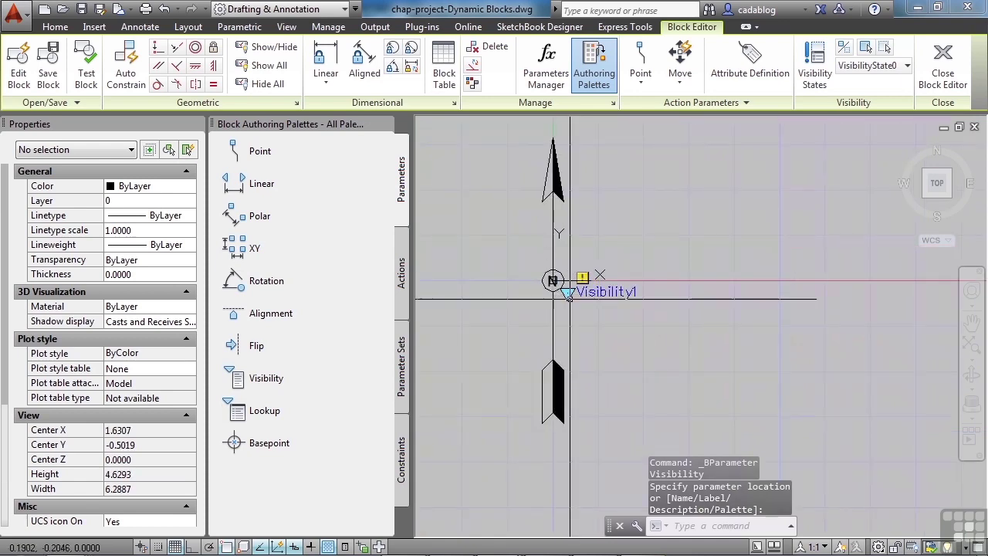
pyautogui.moveTo(581, 246); pyautogui.dragTo(578, 259, button='middle')
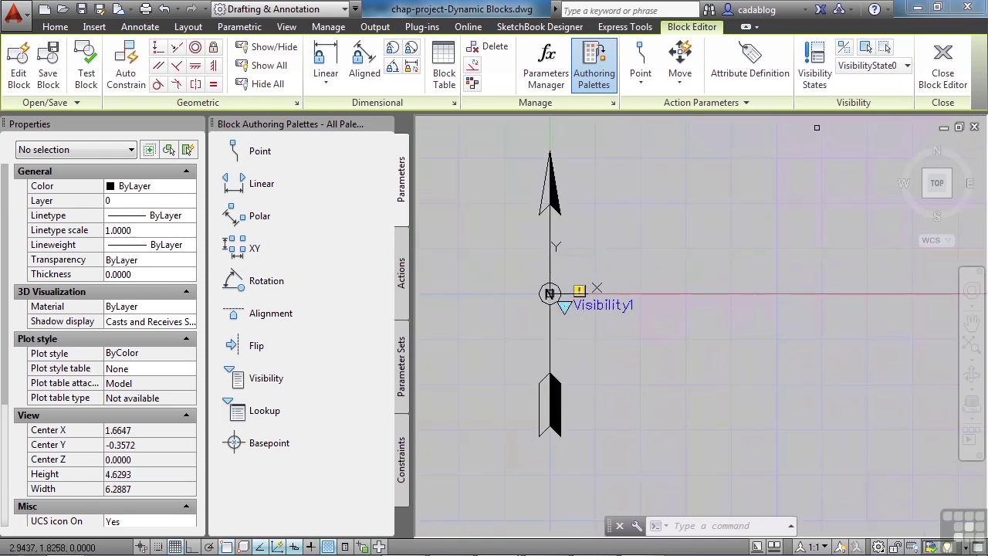
pyautogui.click(817, 78)
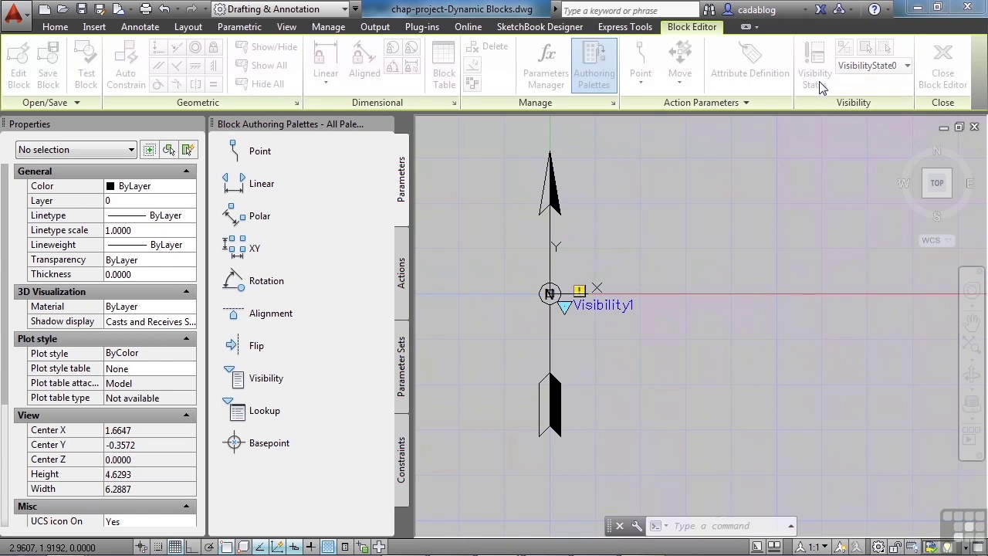
pyautogui.click(880, 222)
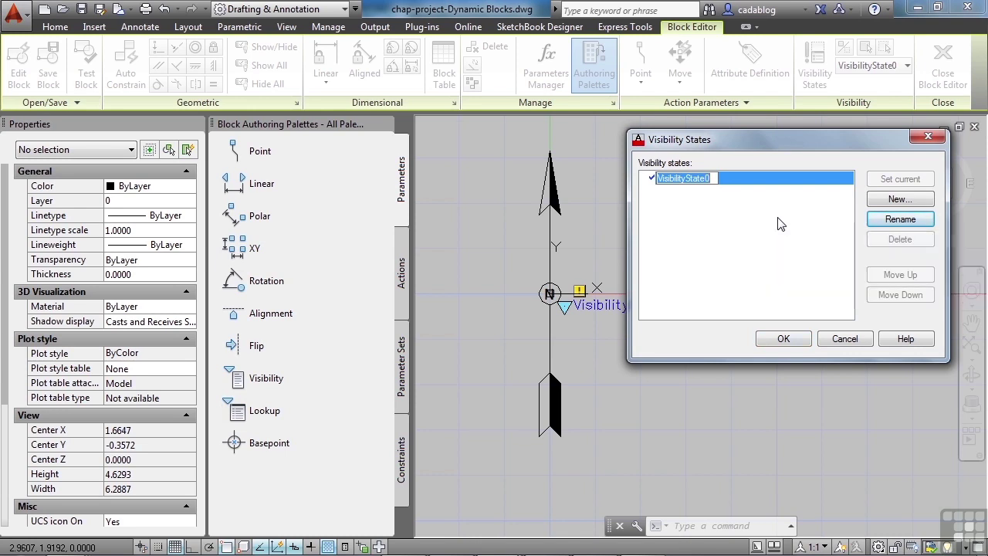
pyautogui.write('DO')
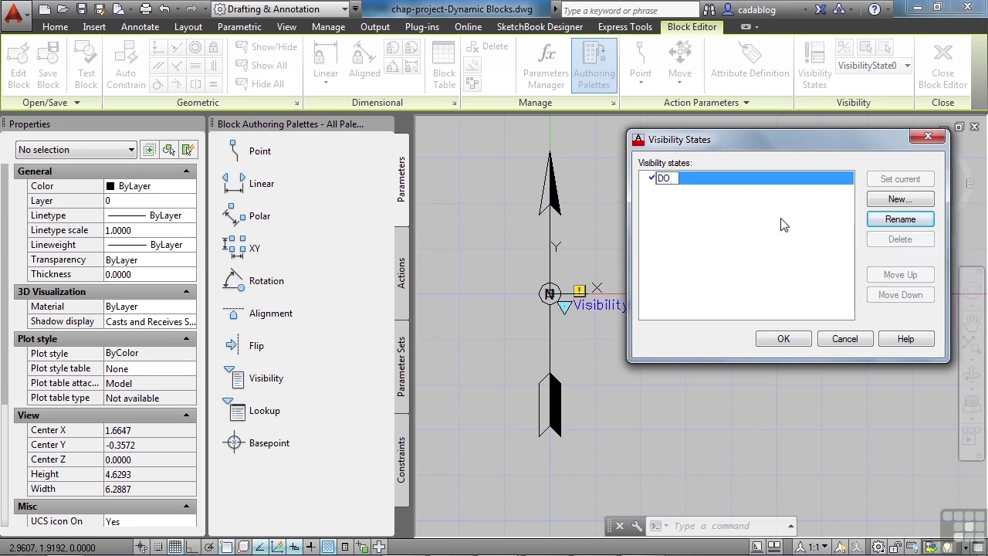
pyautogui.press('Return')
# Create a visibility state named DOC that leaves the visibility of existing objects unchanged
pyautogui.click(900, 199)
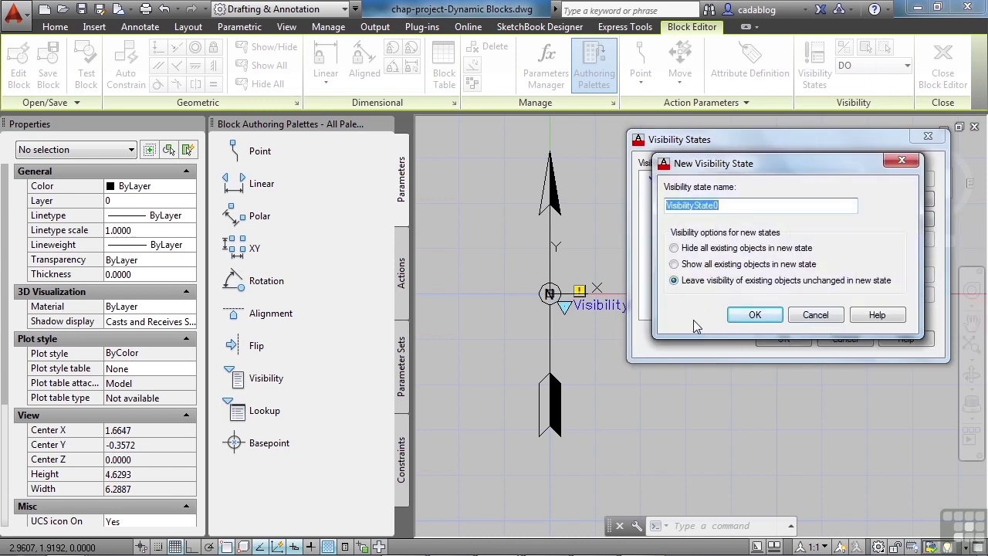
pyautogui.click(717, 250)
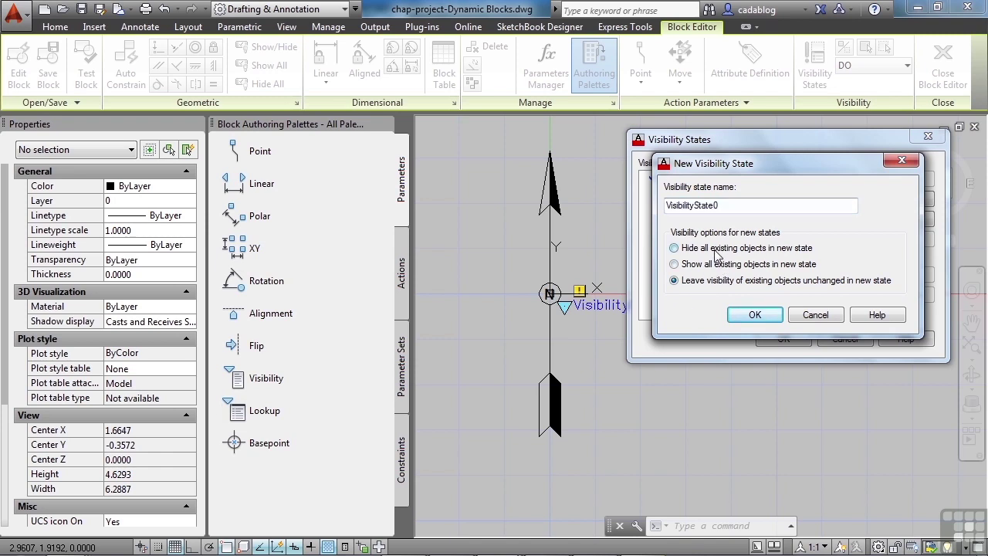
pyautogui.click(709, 282)
pyautogui.doubleClick(724, 205)
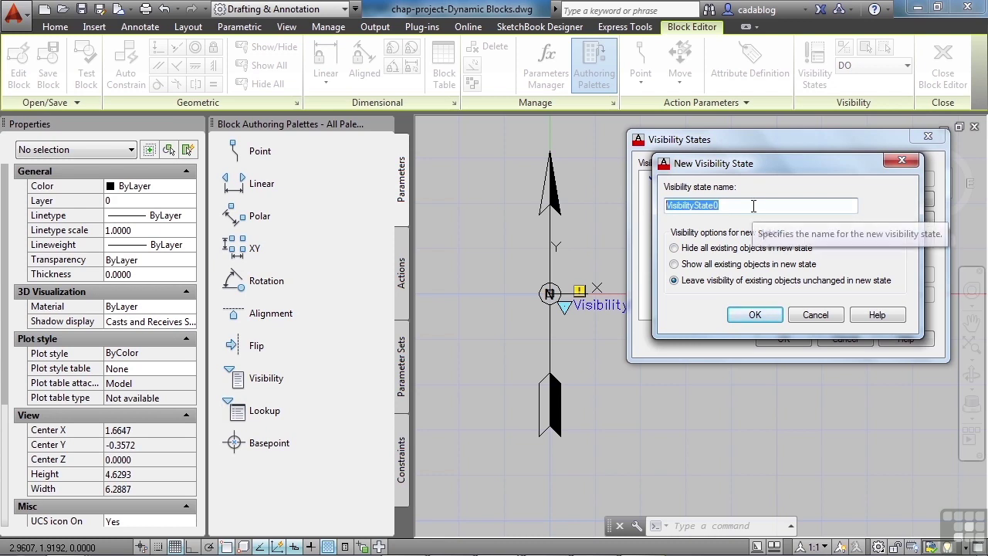
pyautogui.write('D')
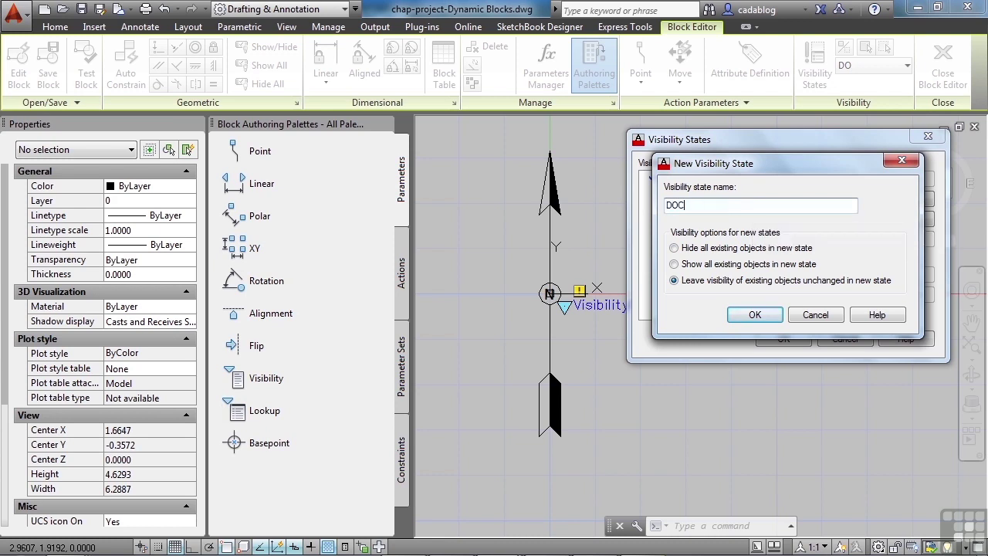
pyautogui.write('OC')
pyautogui.press('Return')
# Create a visibility state named SO with the unchanged-visibility option, accept the state list and set SO as the current state
pyautogui.click(908, 203)
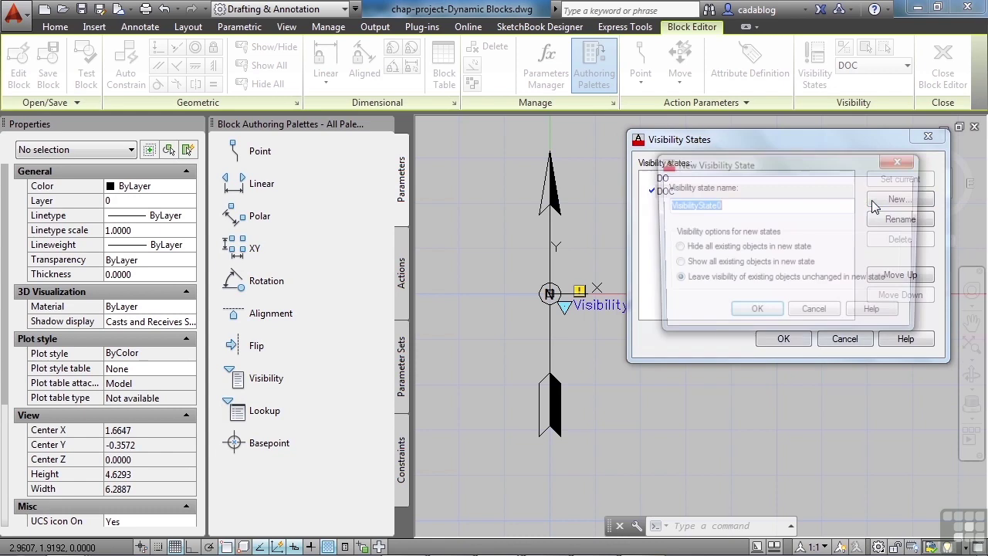
pyautogui.write('SO')
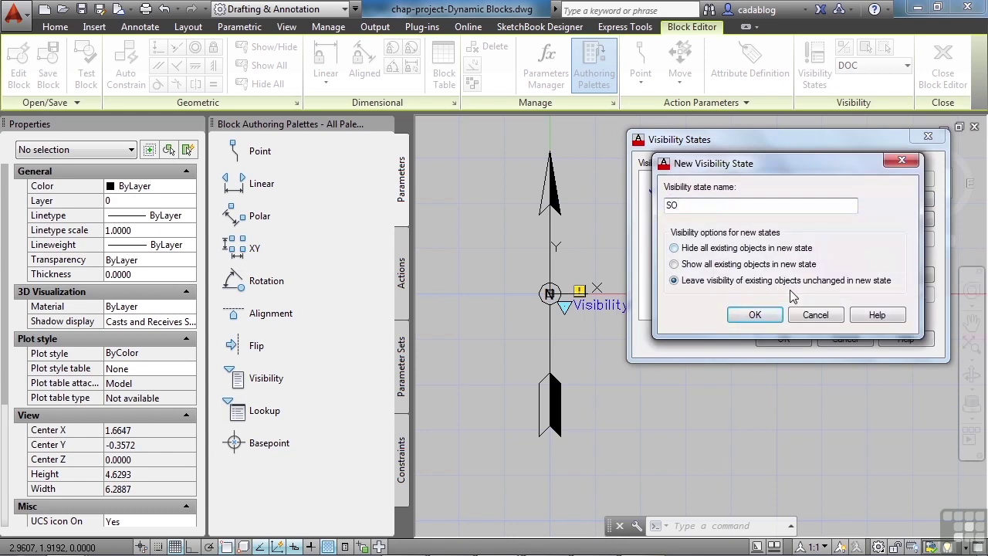
pyautogui.click(778, 314)
pyautogui.click(786, 336)
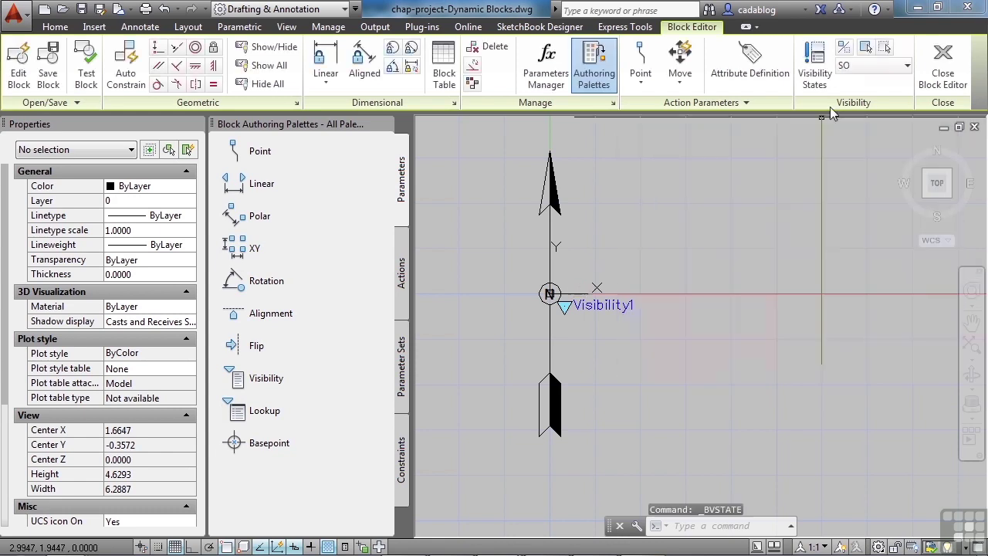
pyautogui.click(860, 70)
pyautogui.click(857, 115)
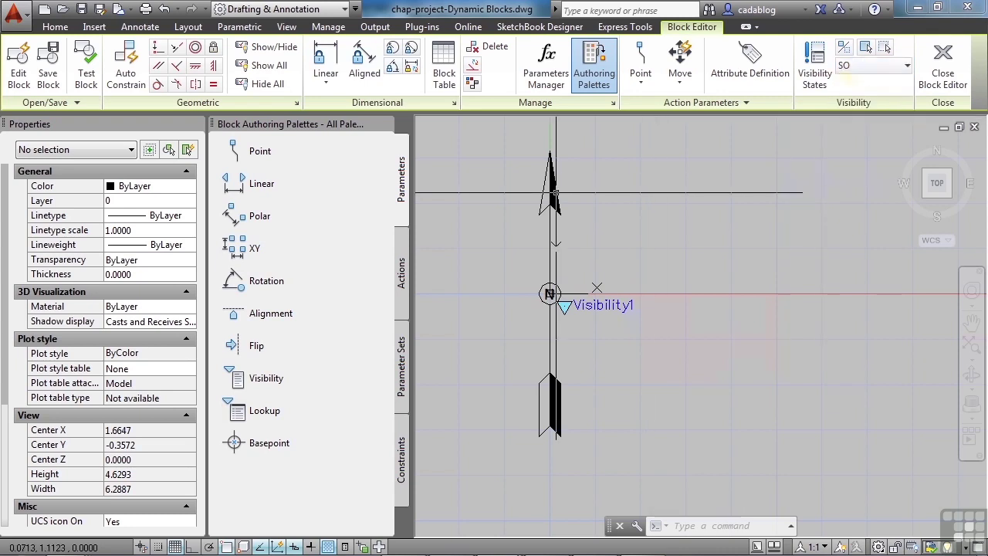
# Show the N attribute in the circle for all visibility states
pyautogui.scroll(5, 549, 306)
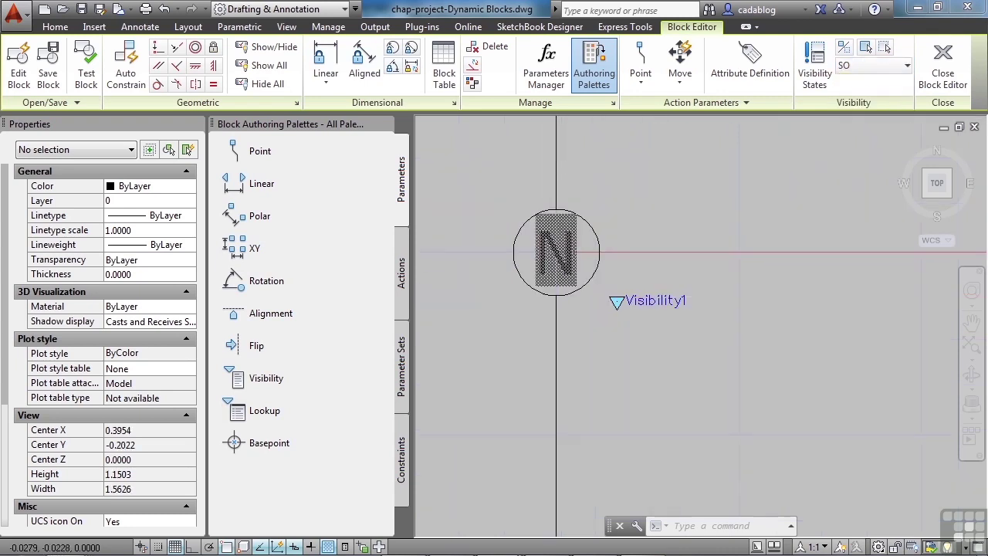
pyautogui.click(556, 251)
pyautogui.rightClick(544, 266)
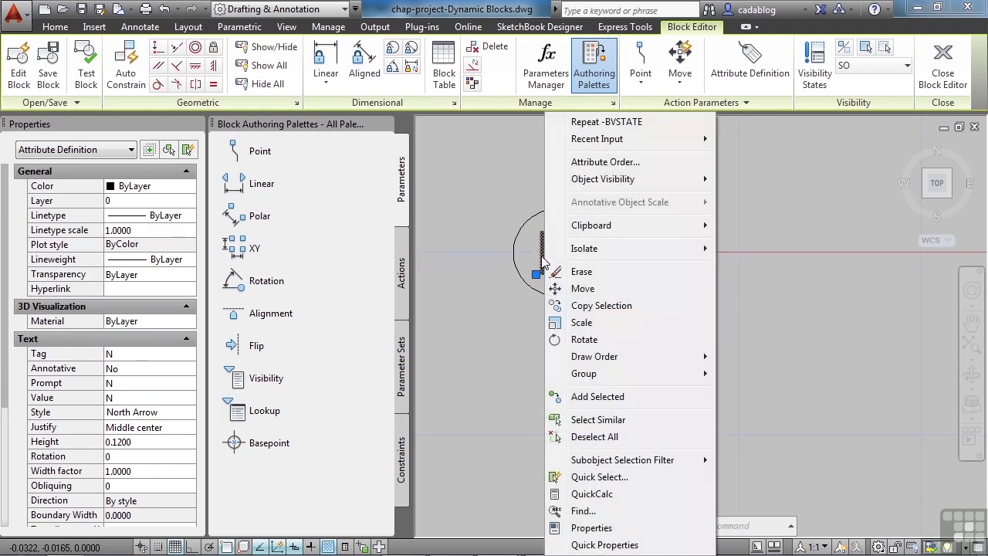
pyautogui.moveTo(602, 181)
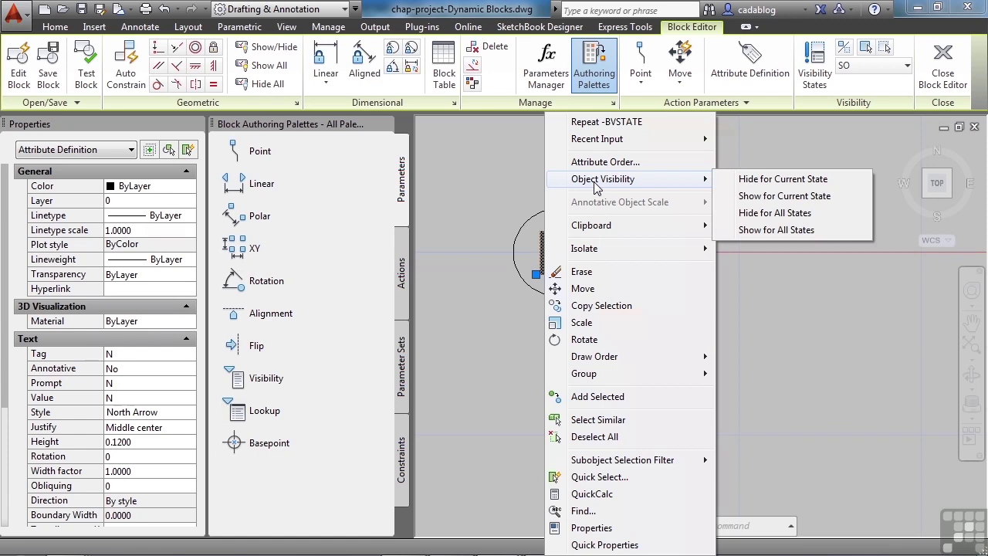
pyautogui.click(796, 230)
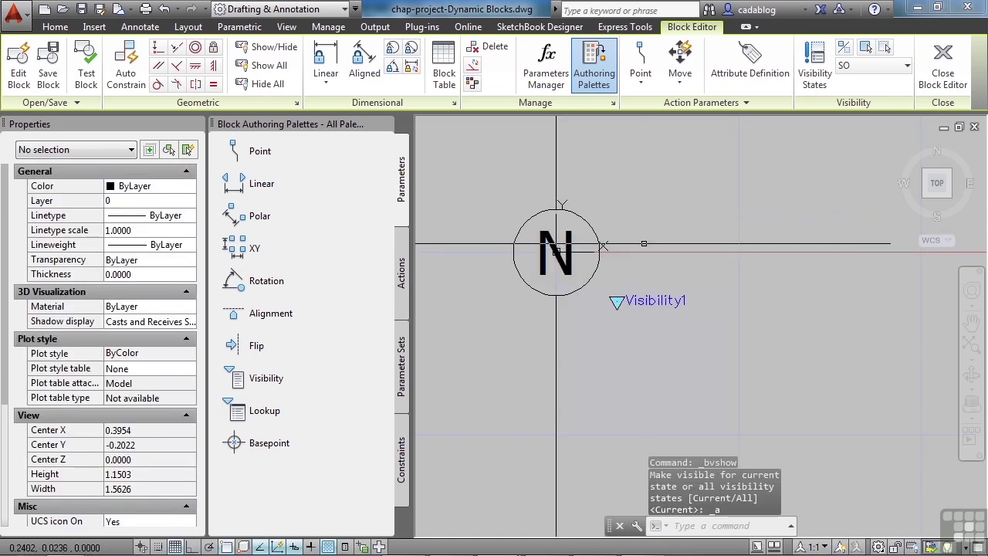
pyautogui.scroll(-4, 513, 266)
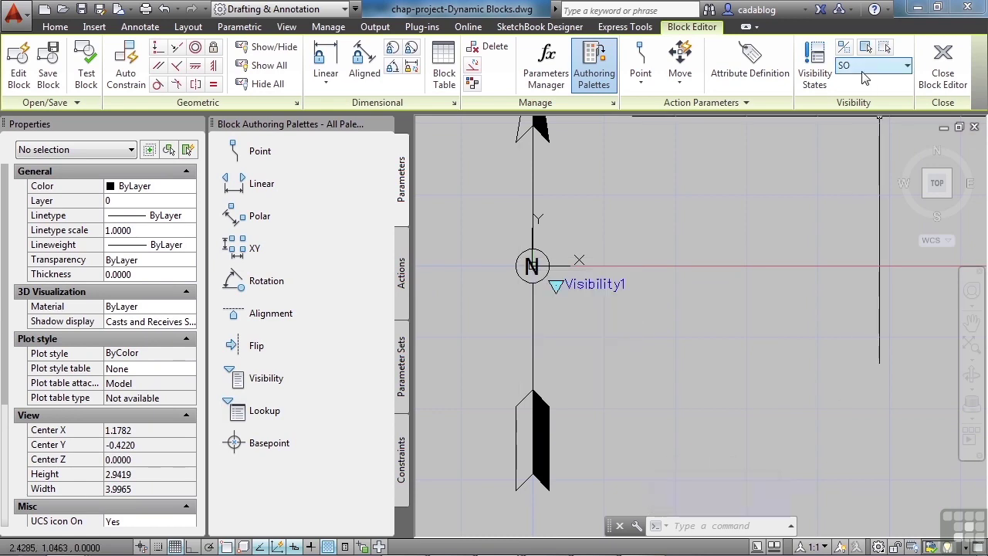
pyautogui.scroll(-2, 608, 342)
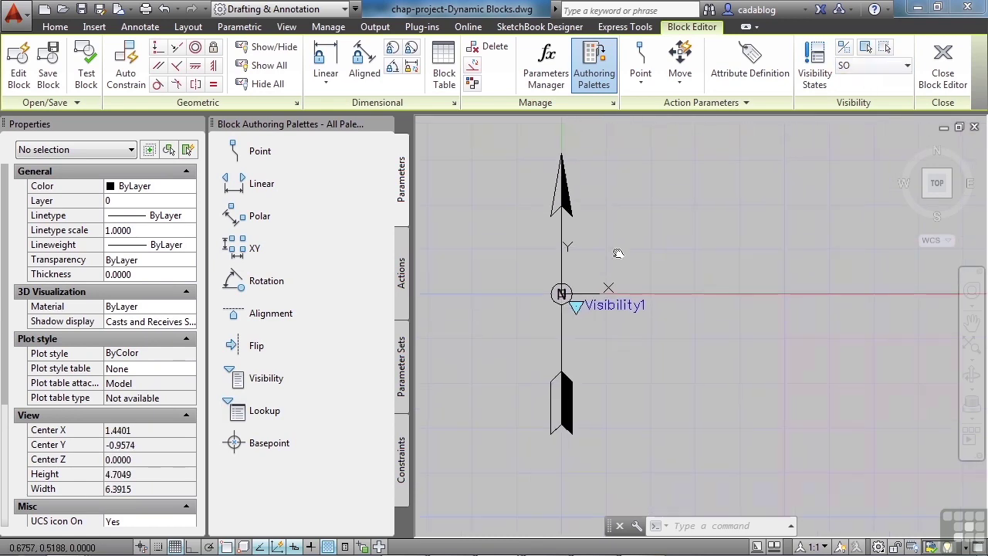
# Hide the NA-Double-Open arrow block for the current SO visibility state and clear the selection
pyautogui.click(566, 203)
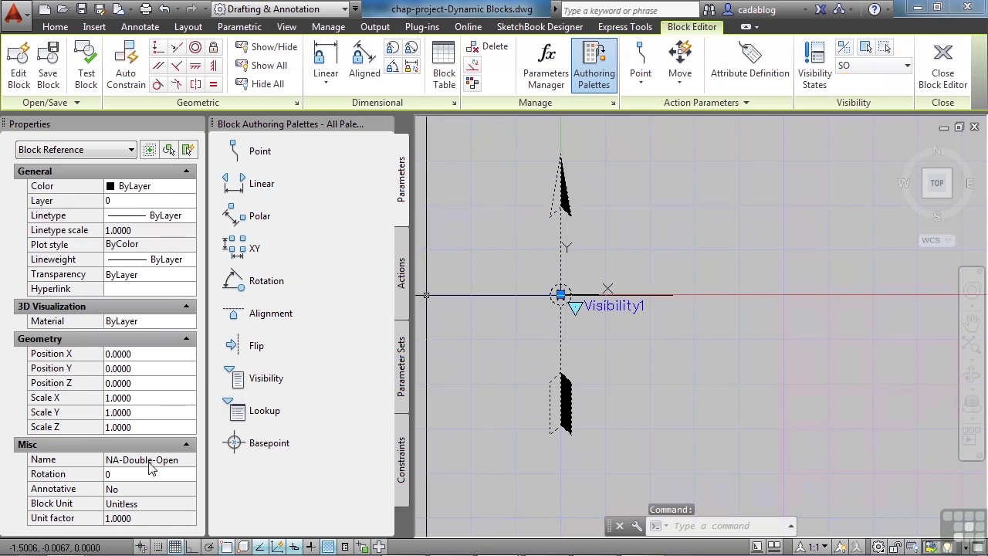
pyautogui.rightClick(567, 200)
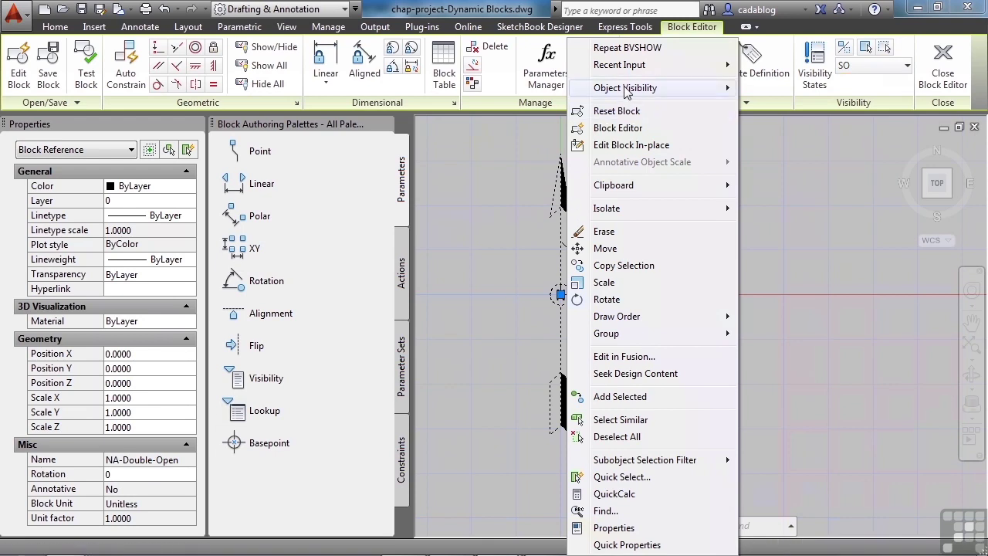
pyautogui.moveTo(626, 92)
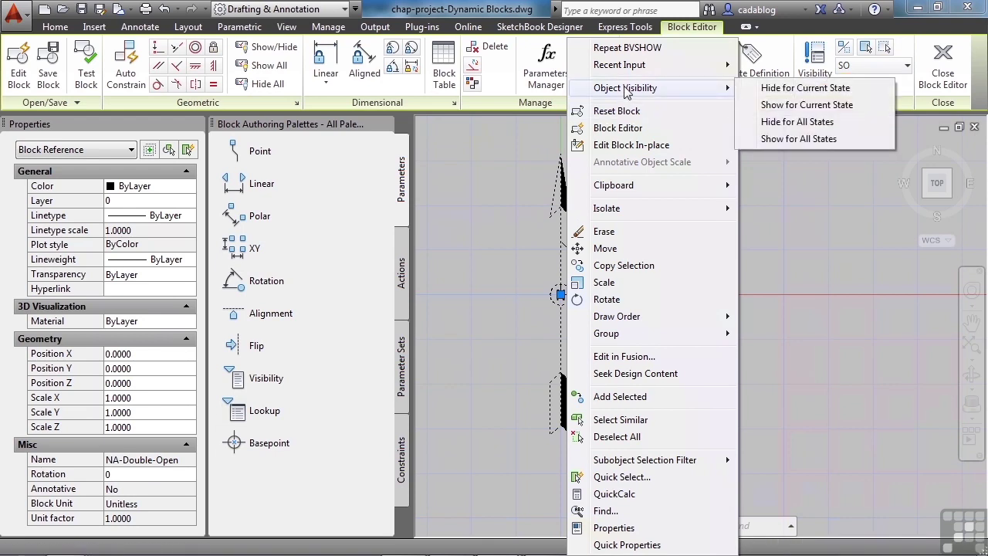
pyautogui.click(772, 88)
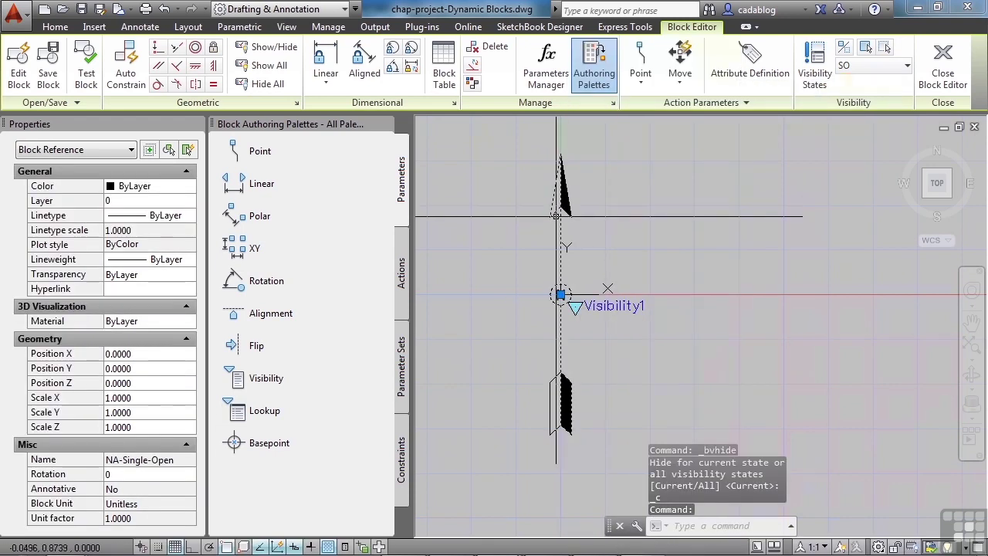
pyautogui.press('Escape')
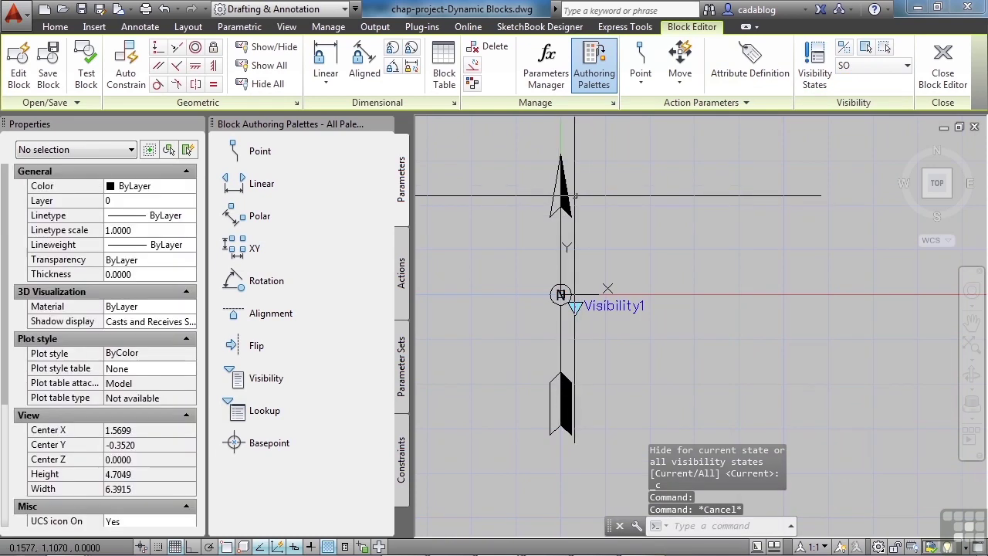
# Hide the NA-Double-Closed arrow block for the current SO visibility state
pyautogui.click(571, 196)
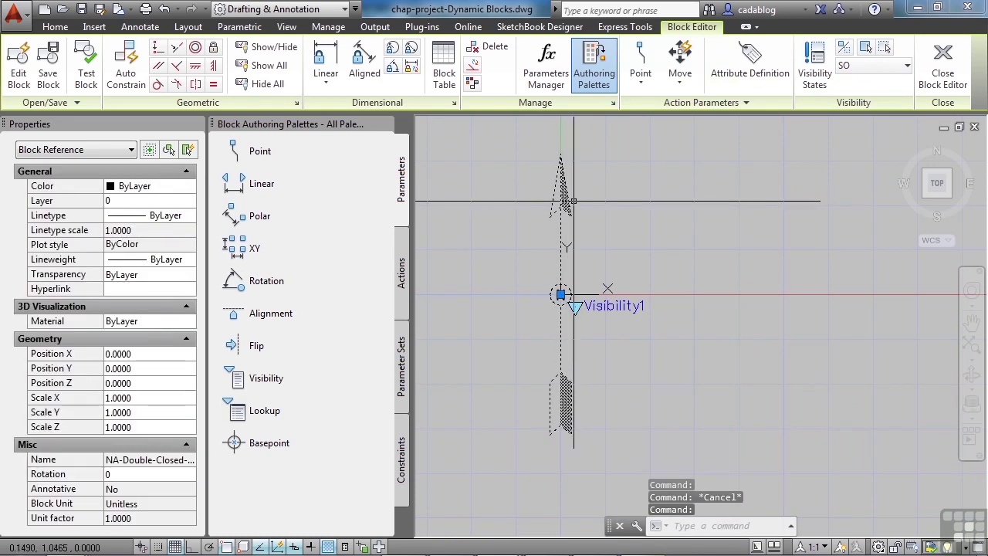
pyautogui.rightClick(568, 202)
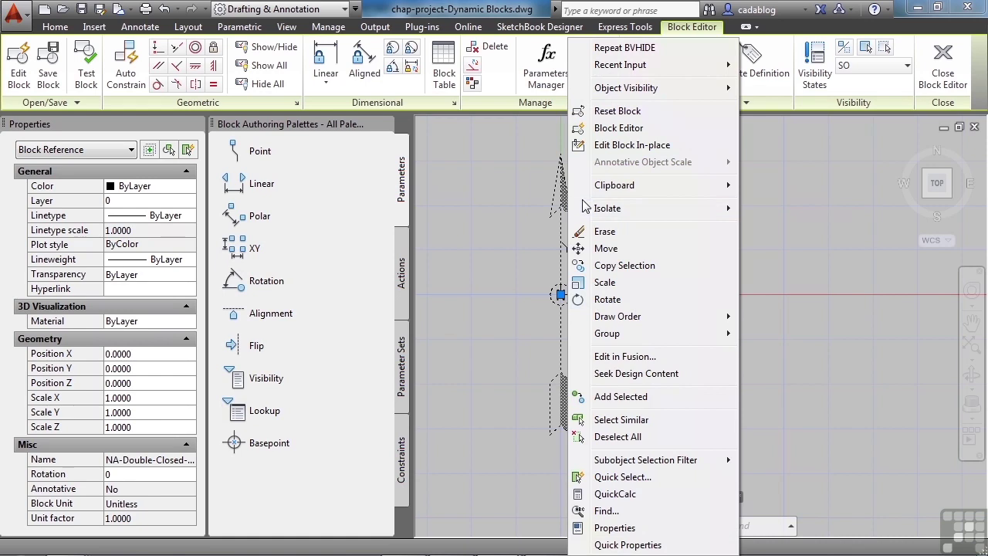
pyautogui.moveTo(707, 92)
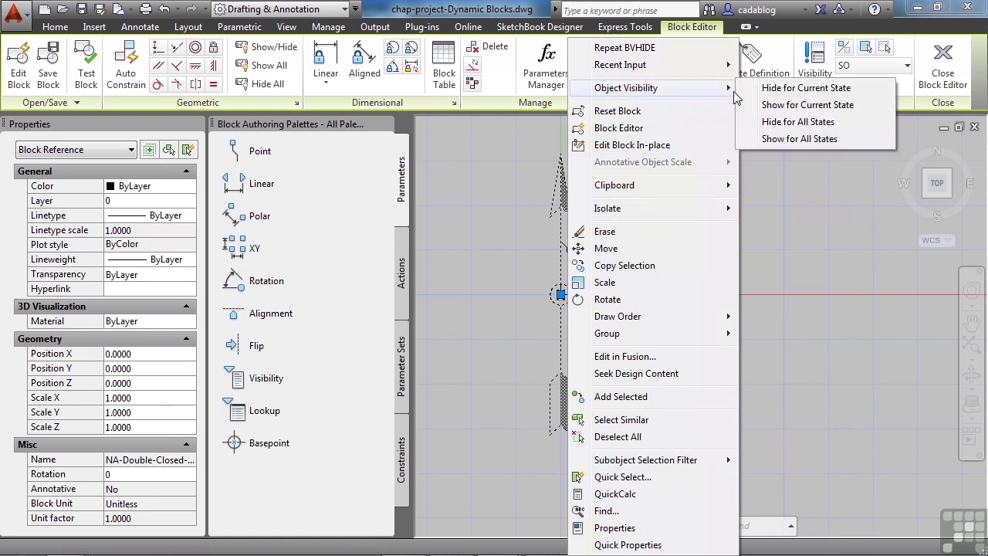
pyautogui.click(775, 89)
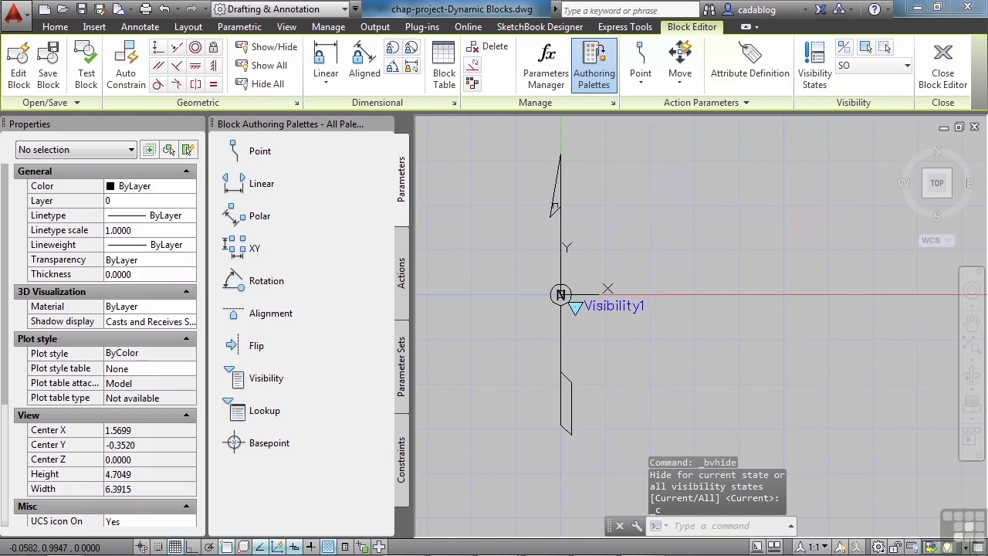
# Set DO as the current visibility state
pyautogui.scroll(2, 549, 317)
pyautogui.scroll(-2, 558, 284)
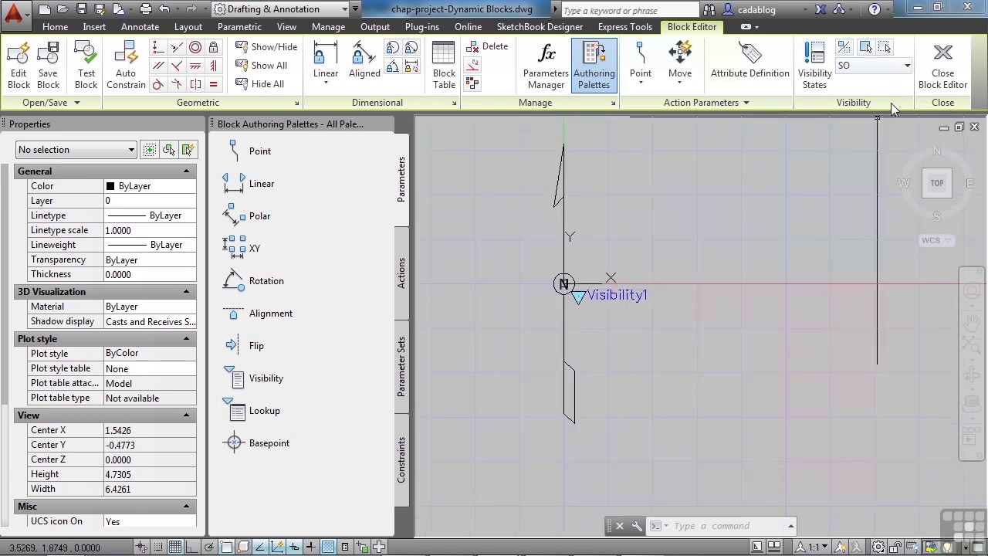
pyautogui.click(890, 66)
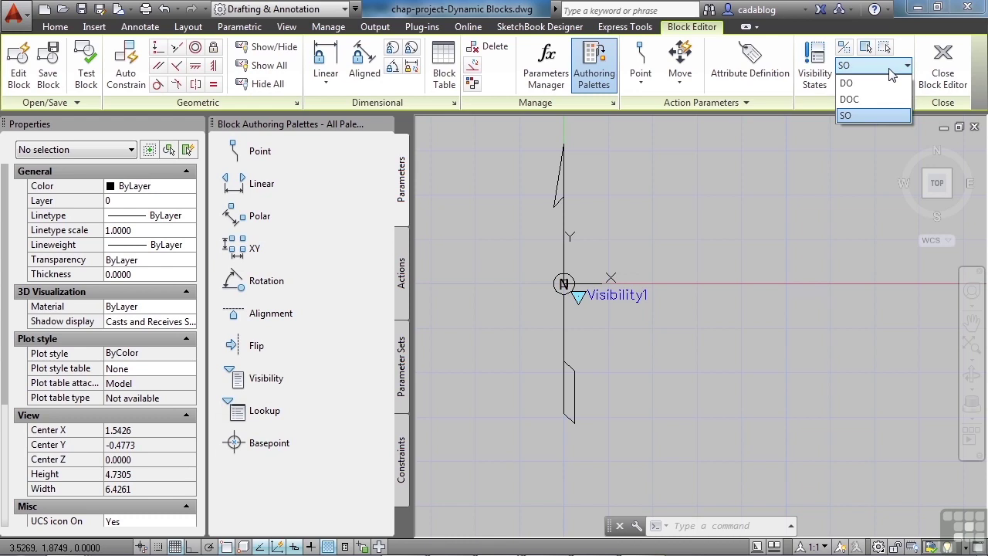
pyautogui.click(889, 71)
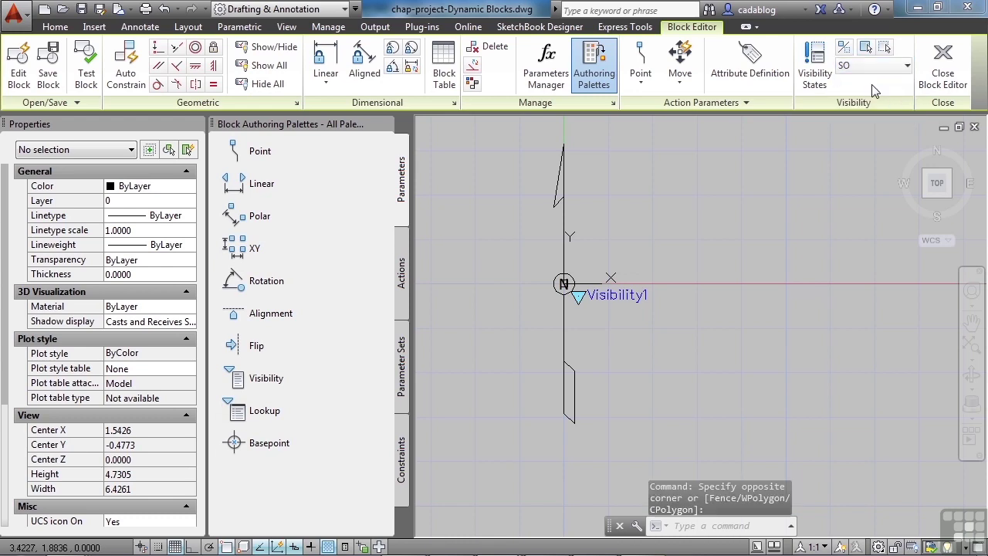
pyautogui.click(817, 75)
pyautogui.click(679, 179)
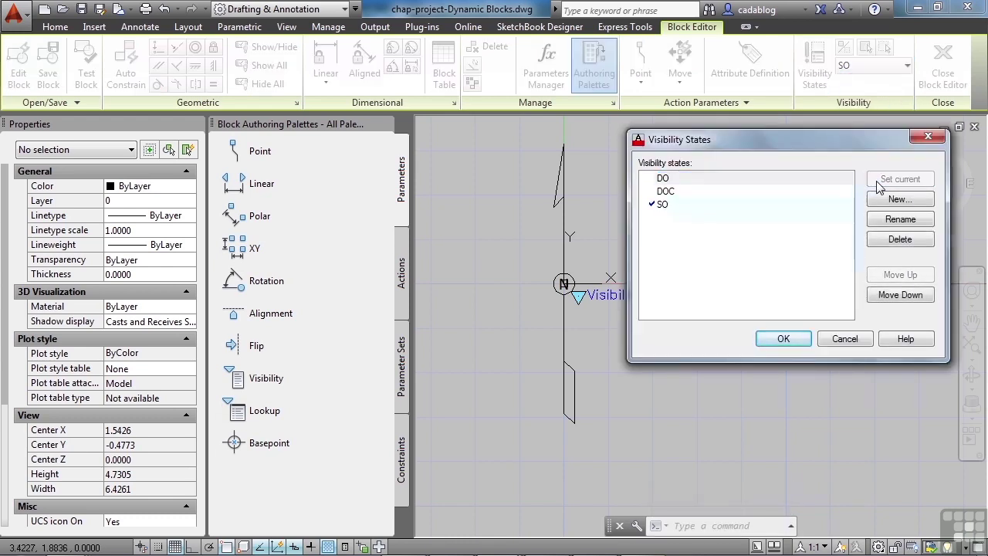
pyautogui.click(785, 341)
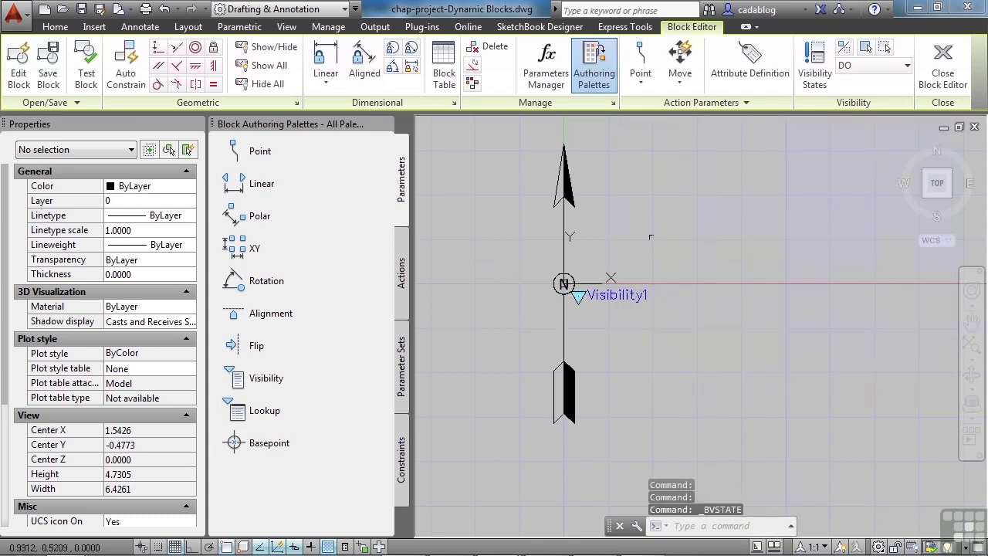
# Send the NA-Double-Open arrow to the back of the draw order in the DO state
pyautogui.click(564, 200)
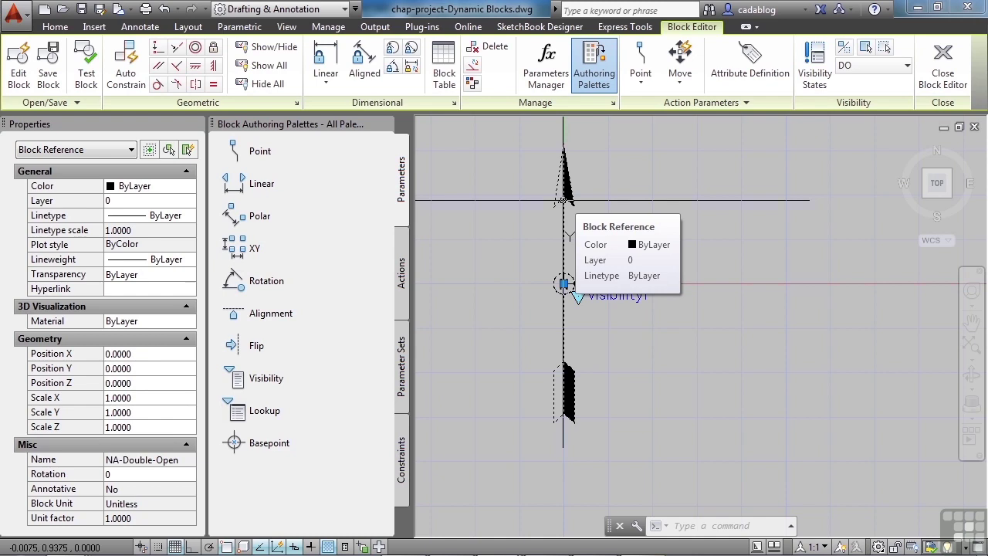
pyautogui.write('dr')
pyautogui.press('Return')
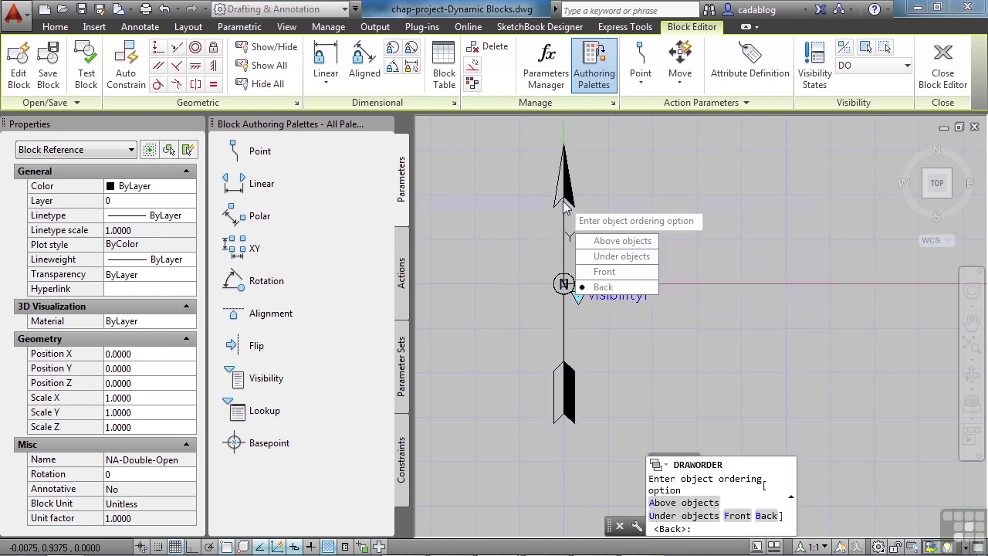
pyautogui.click(610, 287)
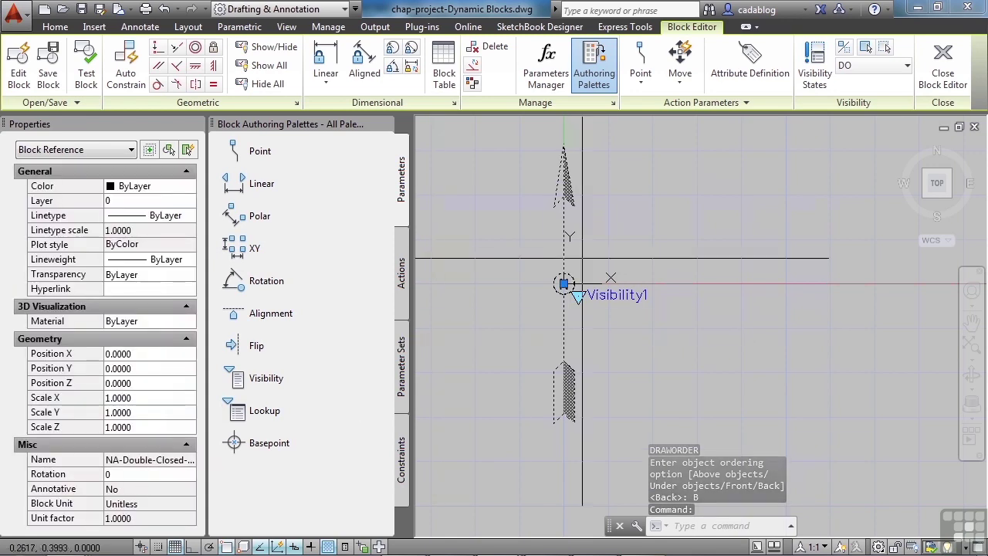
# Hide the NA-Double-Closed arrow block for the current DO visibility state
pyautogui.rightClick(571, 210)
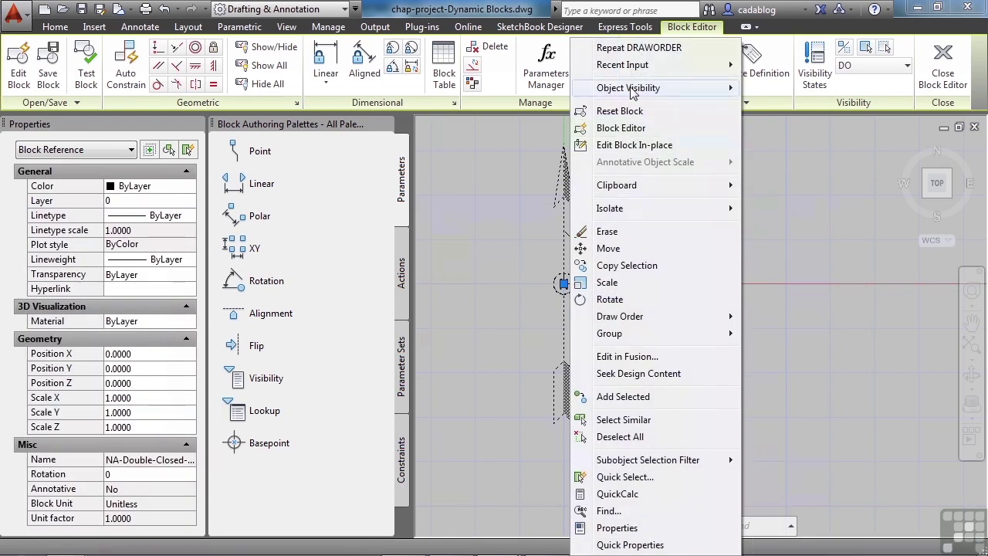
pyautogui.moveTo(651, 92)
pyautogui.click(803, 88)
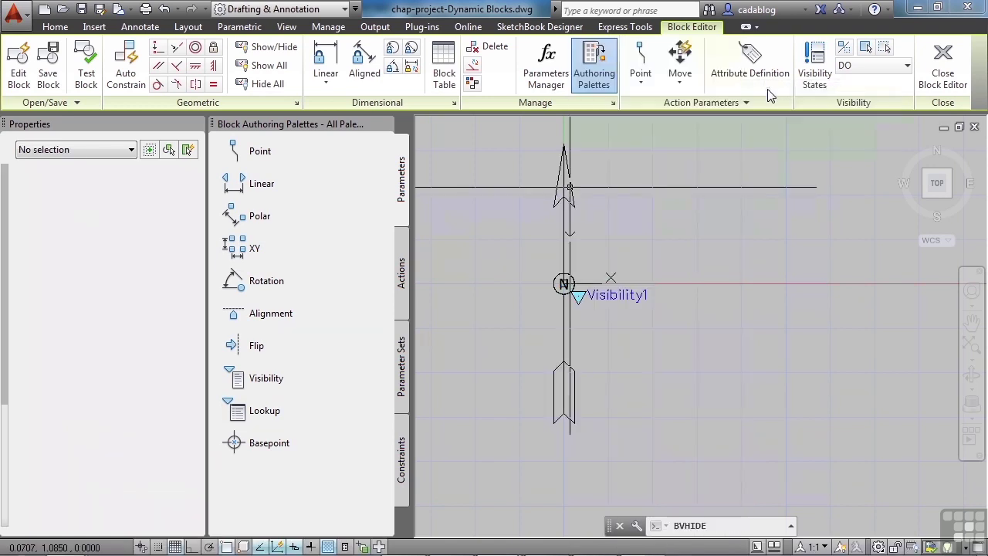
# Send the NA-Double-Open arrow behind the overlapping arrow and hide the NA-Single-Open arrow for the current DO state
pyautogui.press('Return')
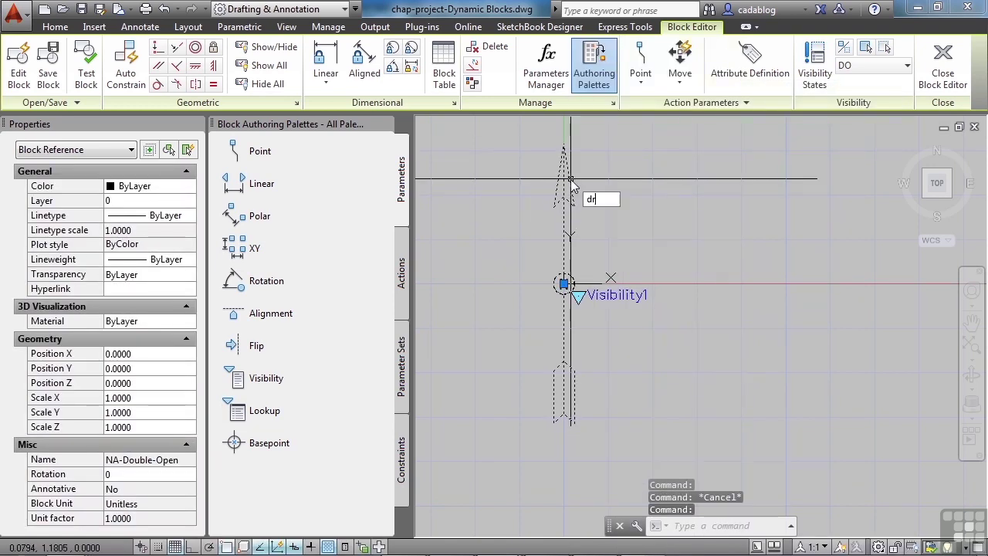
pyautogui.press('Escape')
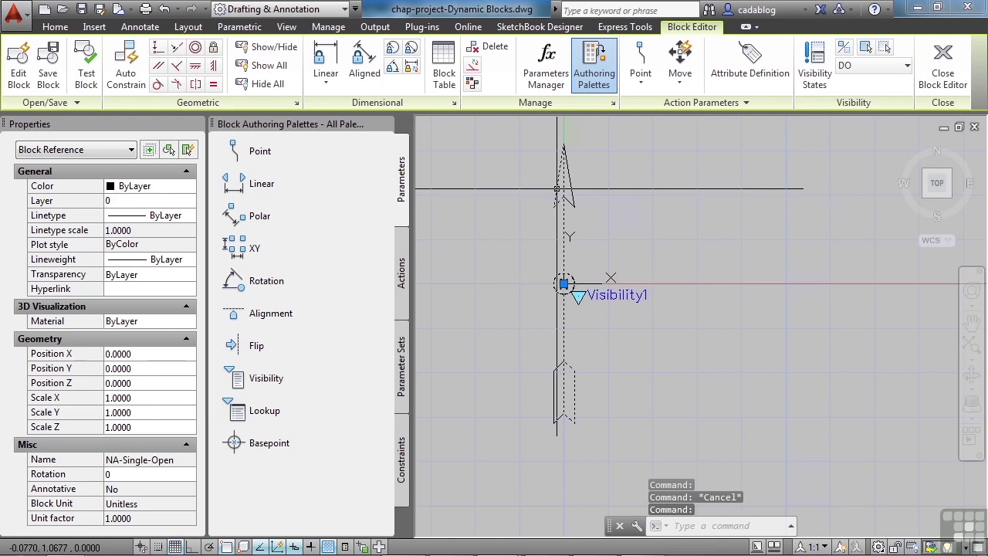
pyautogui.rightClick(557, 191)
pyautogui.moveTo(714, 93)
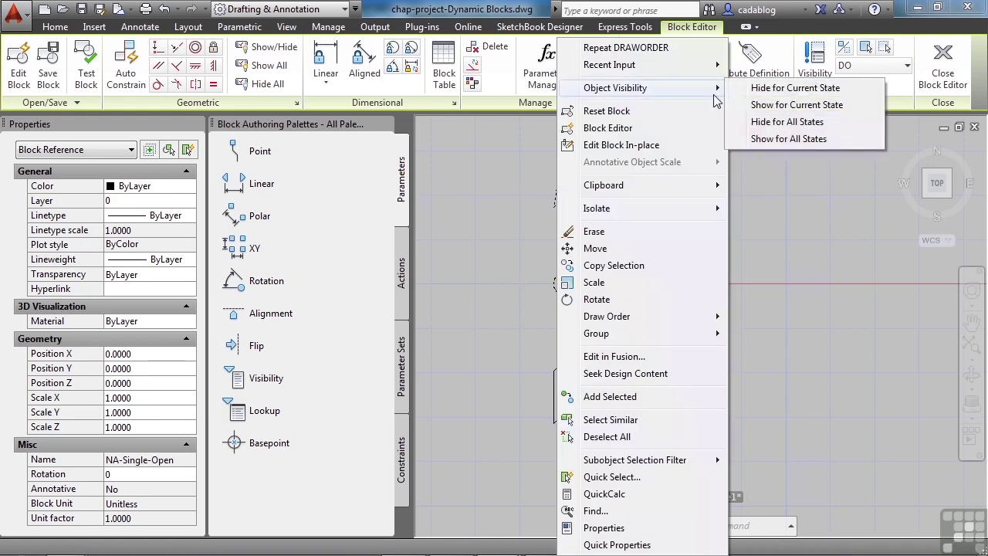
pyautogui.click(761, 91)
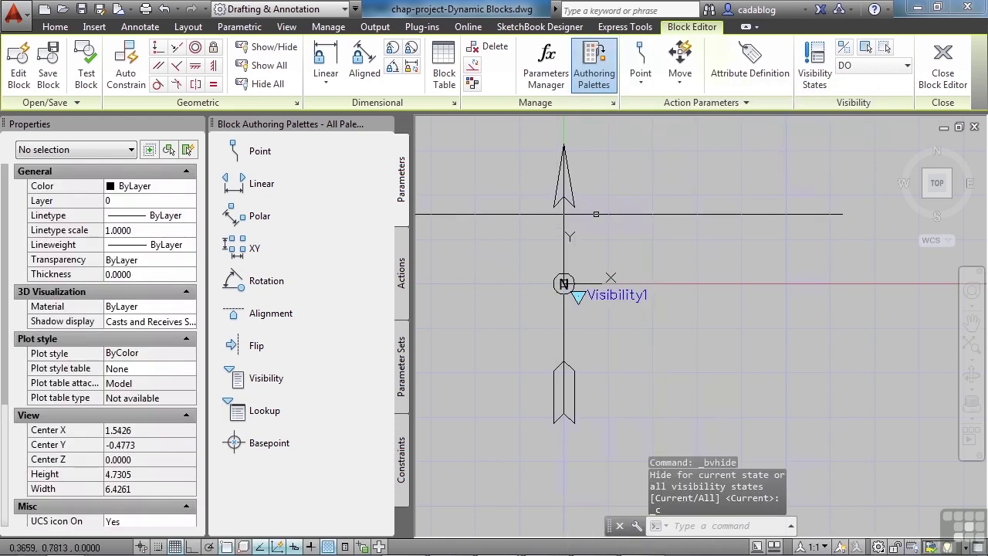
# Check the block name of the arrow remaining in the DO state and clear the selection
pyautogui.click(575, 198)
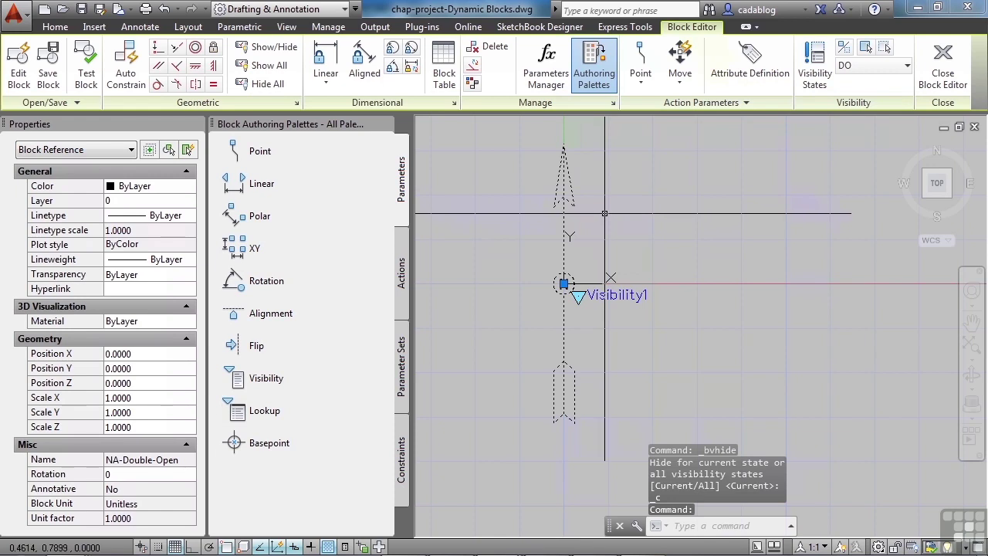
pyautogui.press('Escape')
pyautogui.click(503, 201)
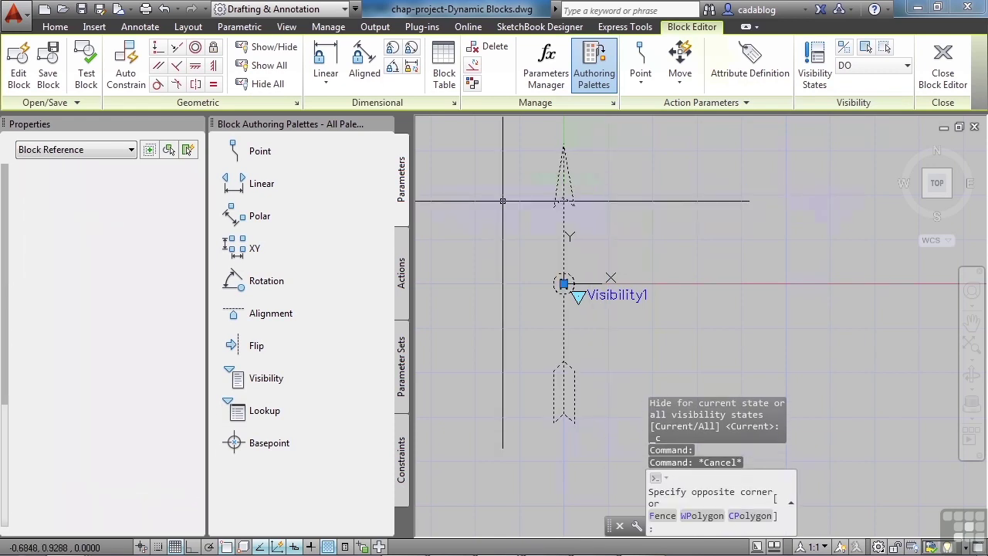
pyautogui.click(509, 204)
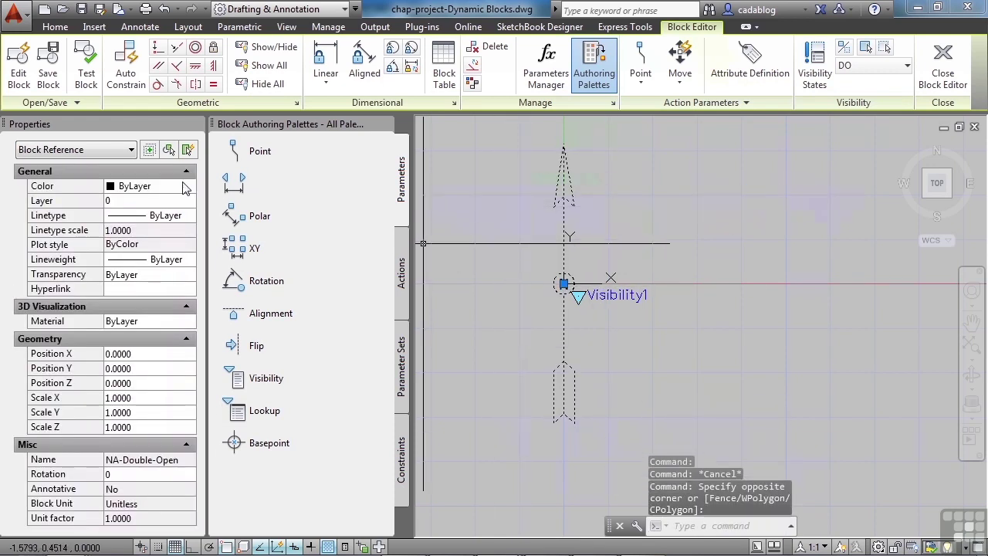
pyautogui.press('Escape')
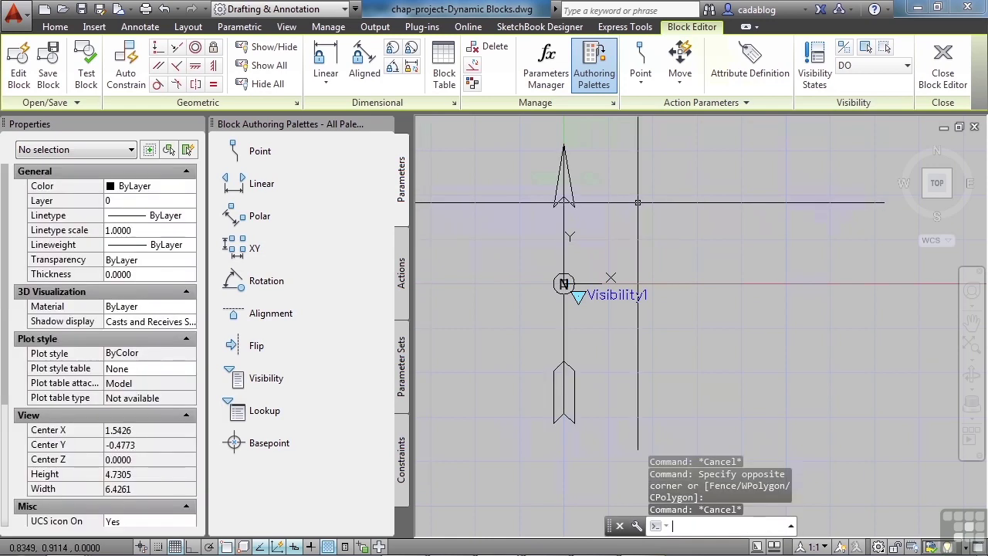
# Set DOC as the current visibility state
pyautogui.click(816, 68)
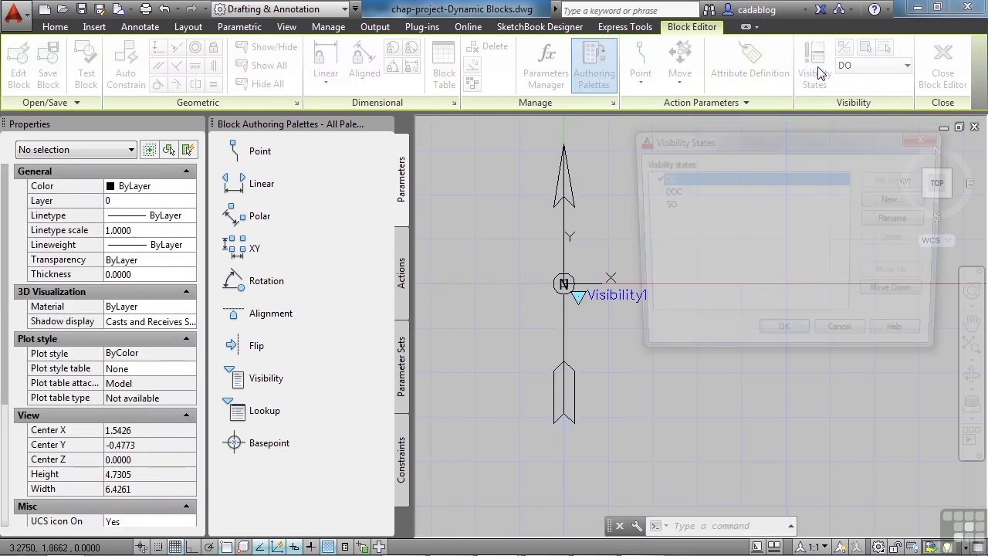
pyautogui.click(672, 193)
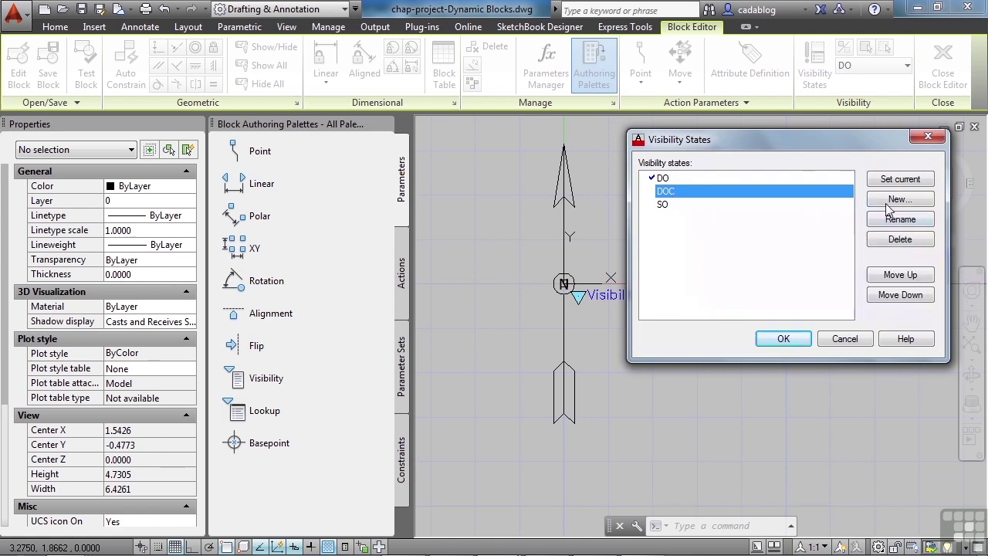
pyautogui.click(898, 180)
pyautogui.click(784, 340)
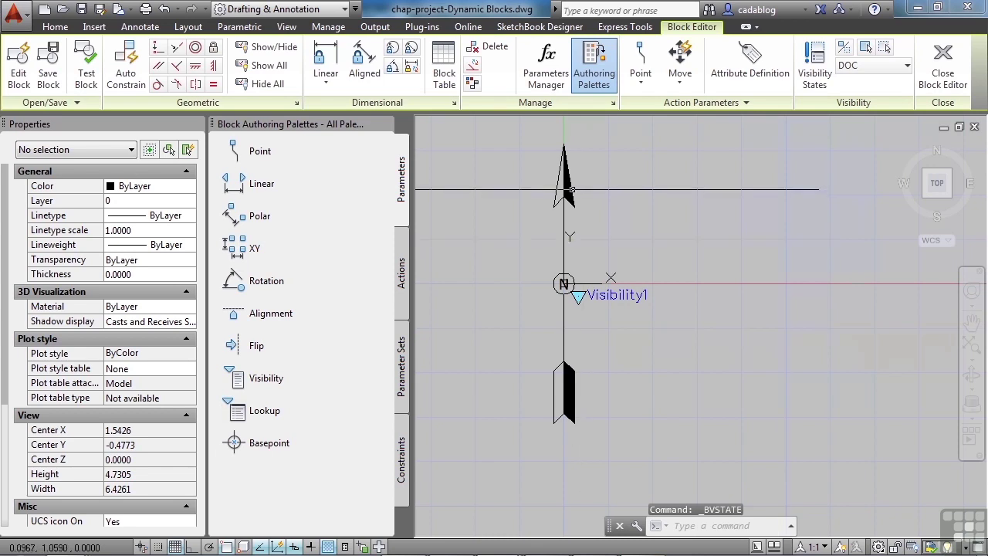
# Send the NA-Double-Closed arrow to the back of the draw order in the DOC state
pyautogui.click(567, 189)
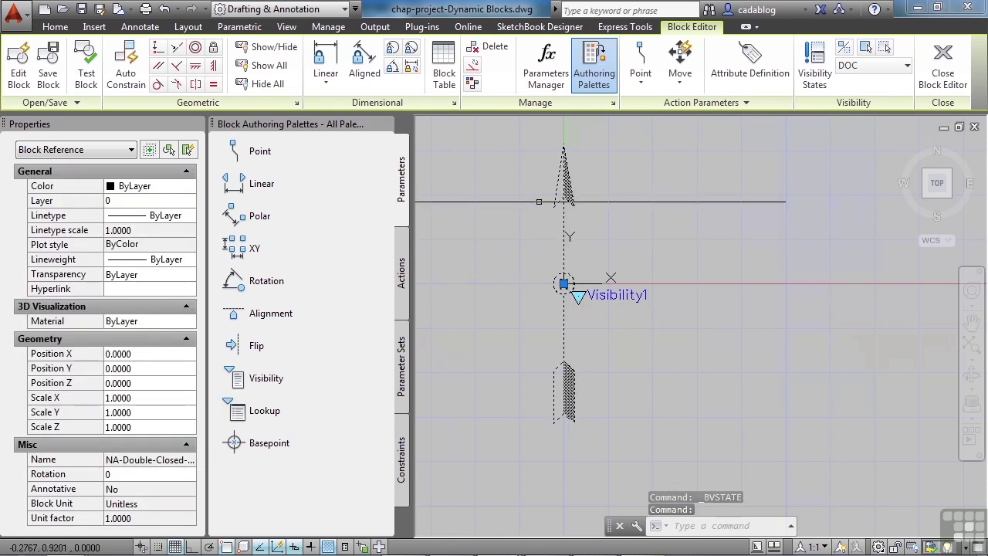
pyautogui.write('dr')
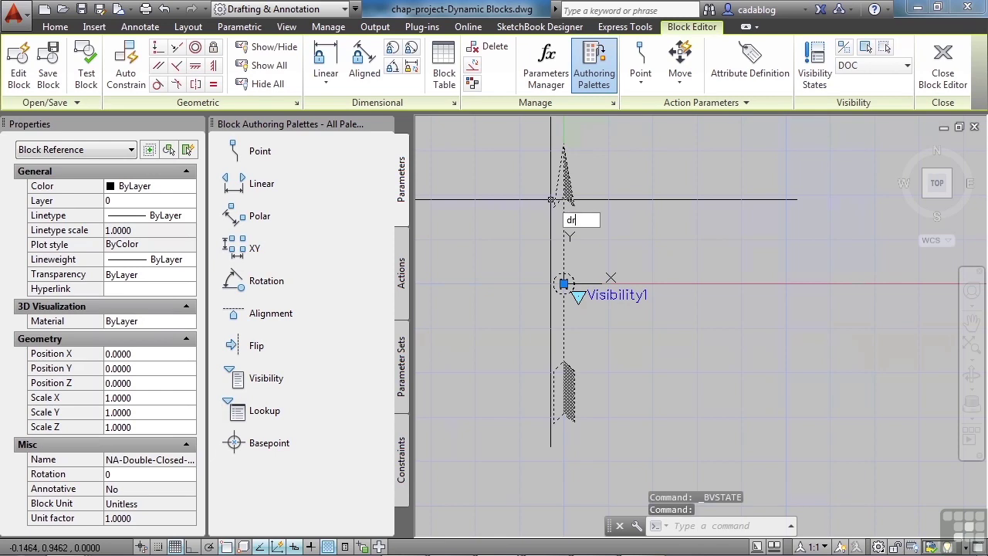
pyautogui.press('Return')
pyautogui.write('b')
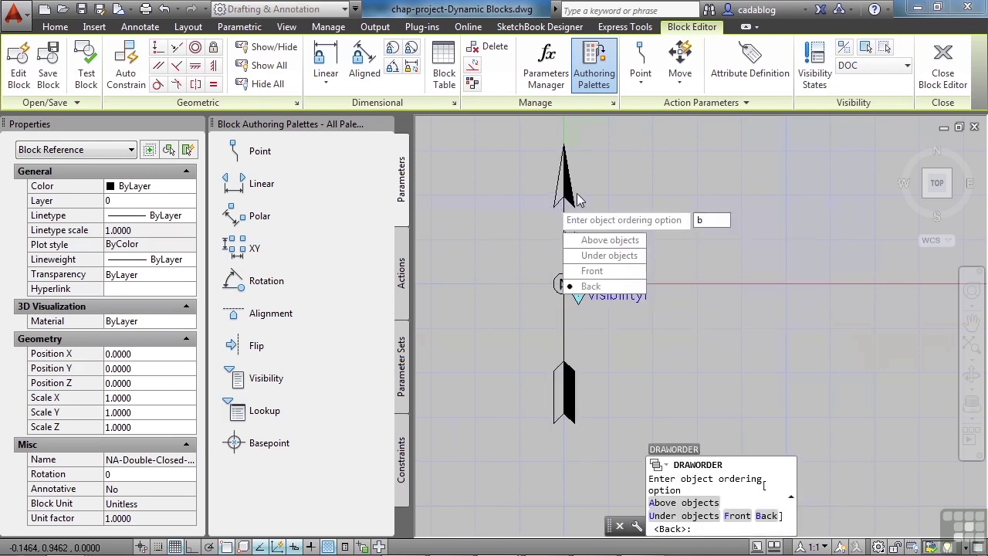
pyautogui.press('Return')
# Hide the NA-Double-Open and NA-Single-Open arrows for the current DOC visibility state
pyautogui.click(569, 188)
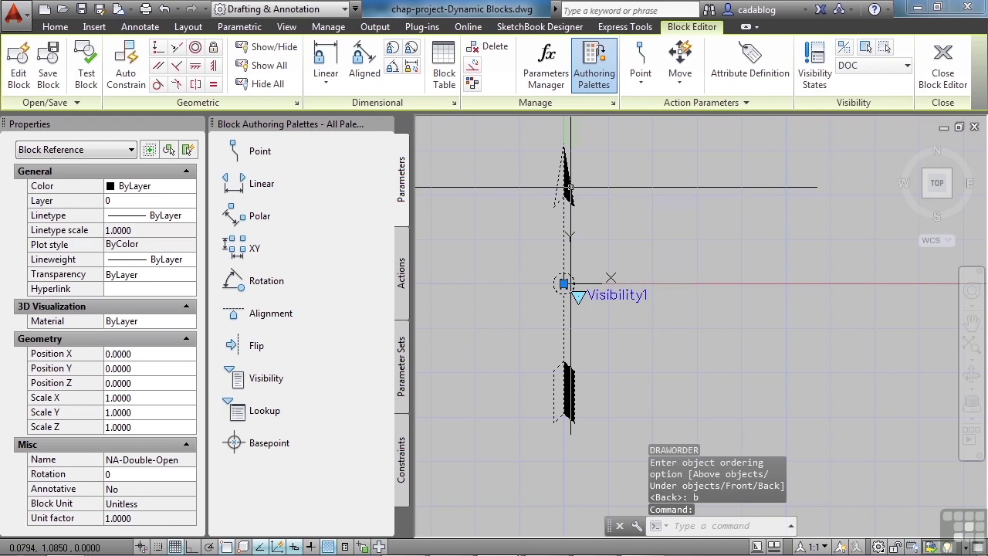
pyautogui.rightClick(569, 188)
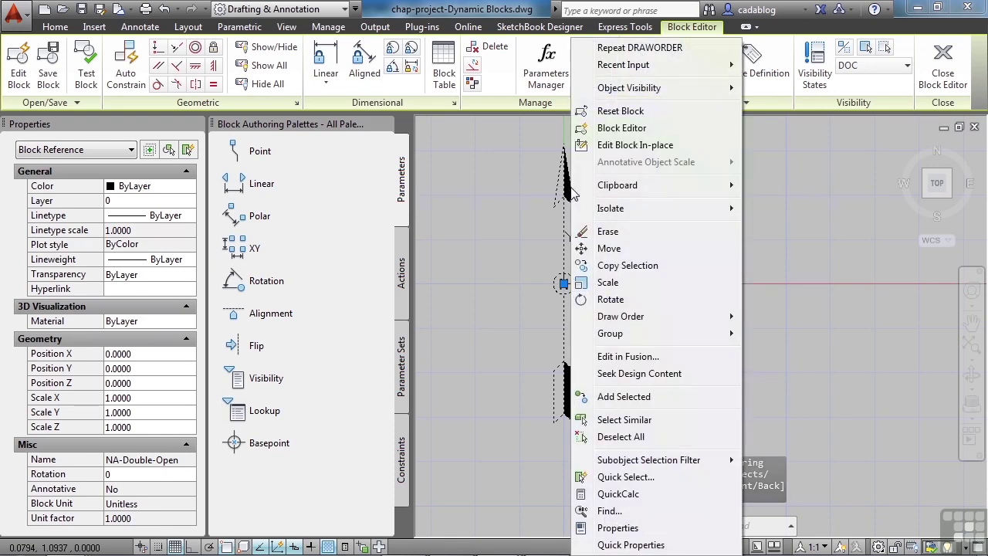
pyautogui.moveTo(708, 91)
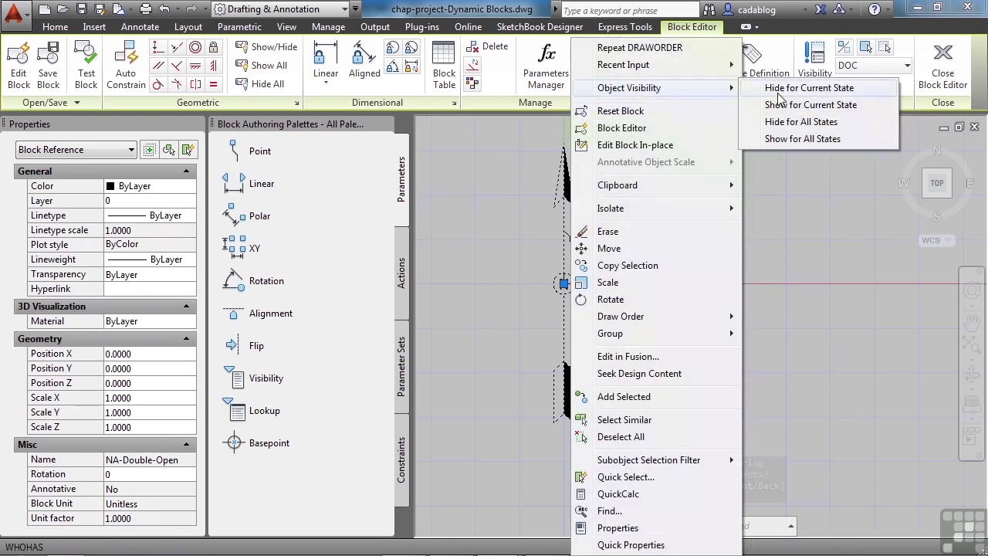
pyautogui.click(810, 88)
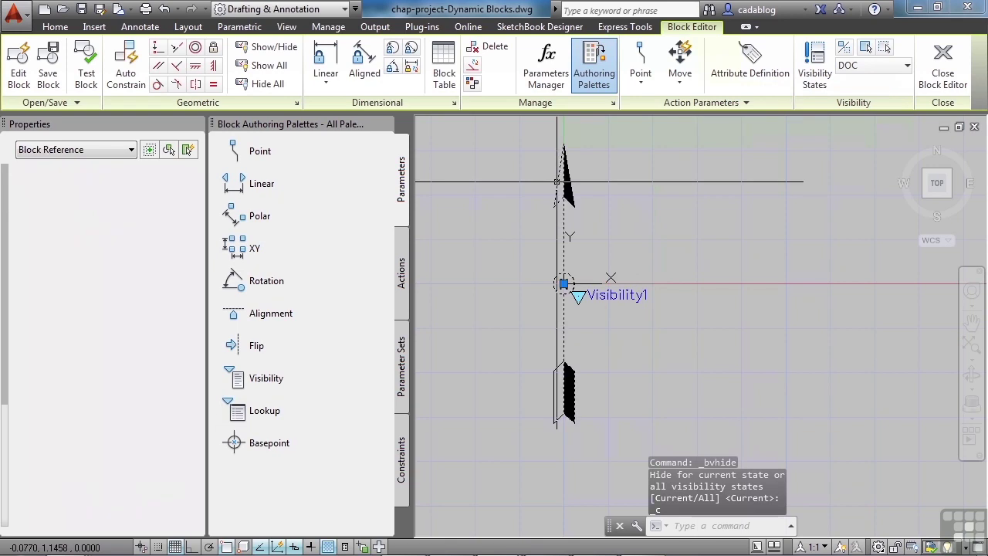
pyautogui.rightClick(557, 183)
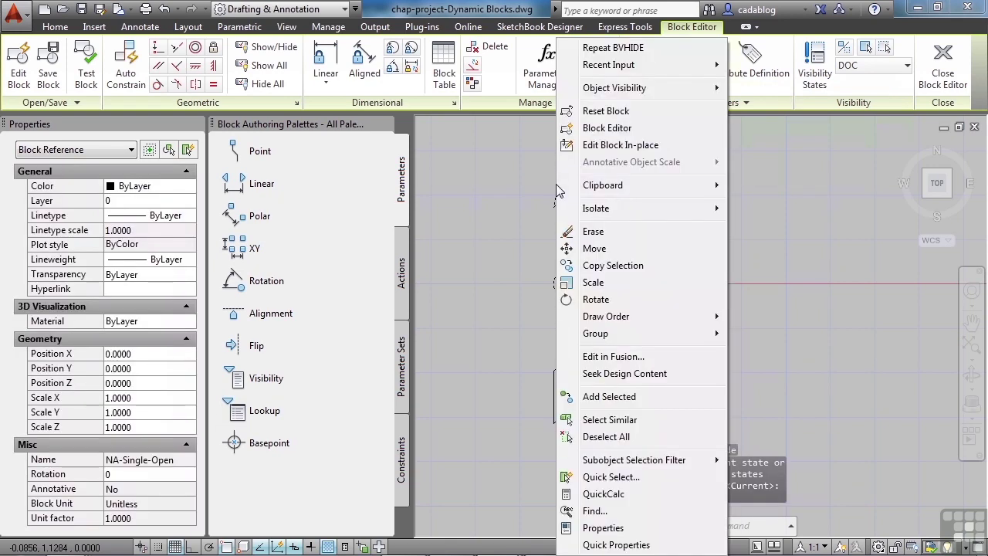
pyautogui.moveTo(650, 92)
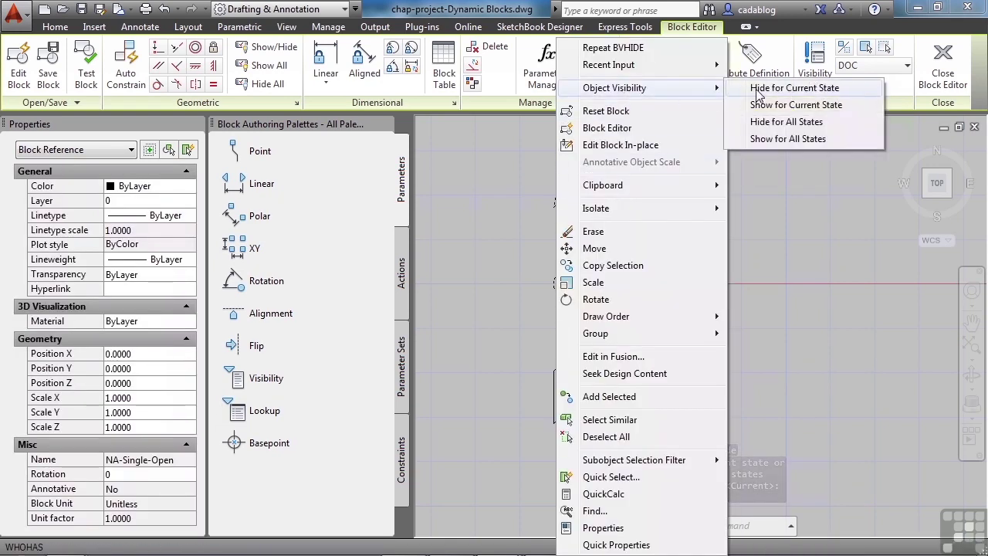
pyautogui.click(758, 91)
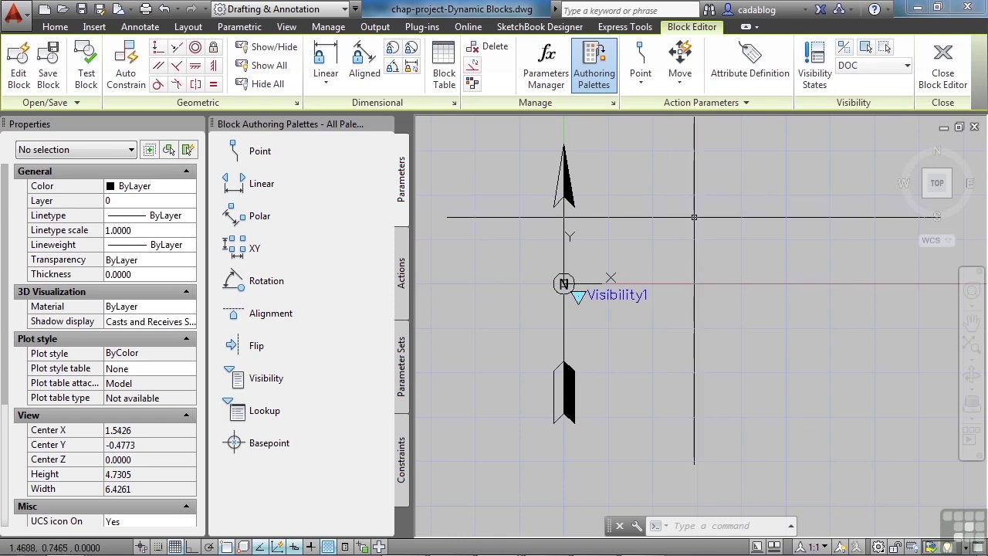
# Test the block by switching its visibility to DOC and SO, and close the test block window
pyautogui.click(85, 82)
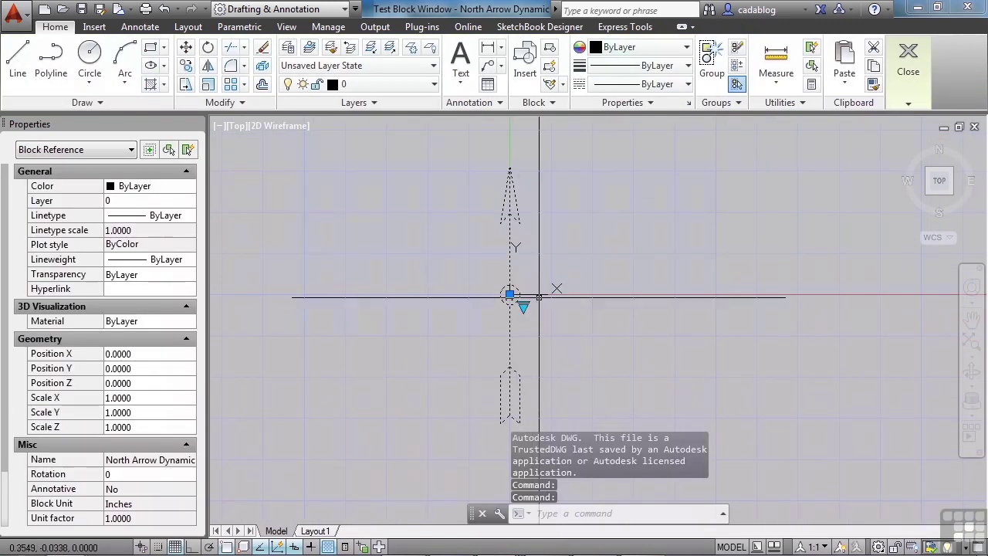
pyautogui.click(523, 307)
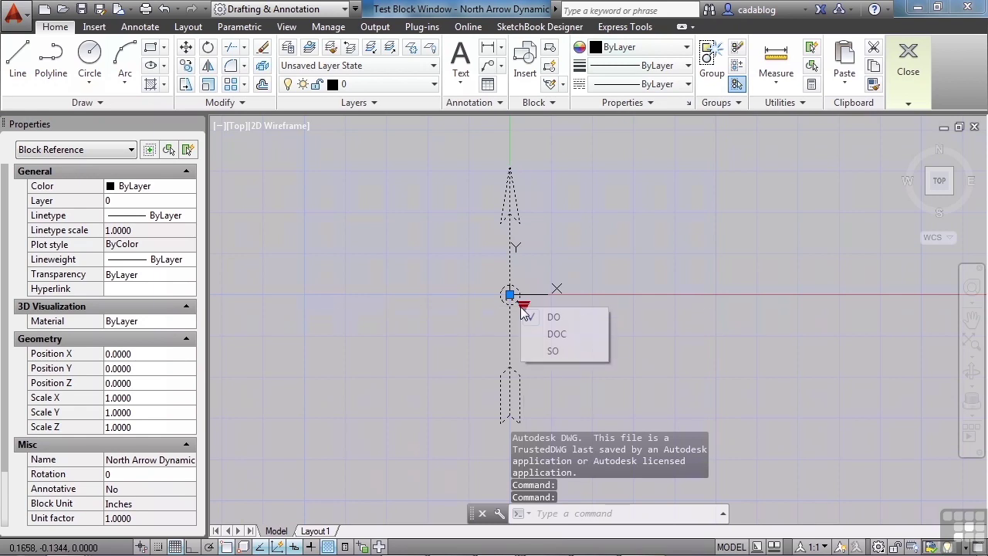
pyautogui.click(566, 333)
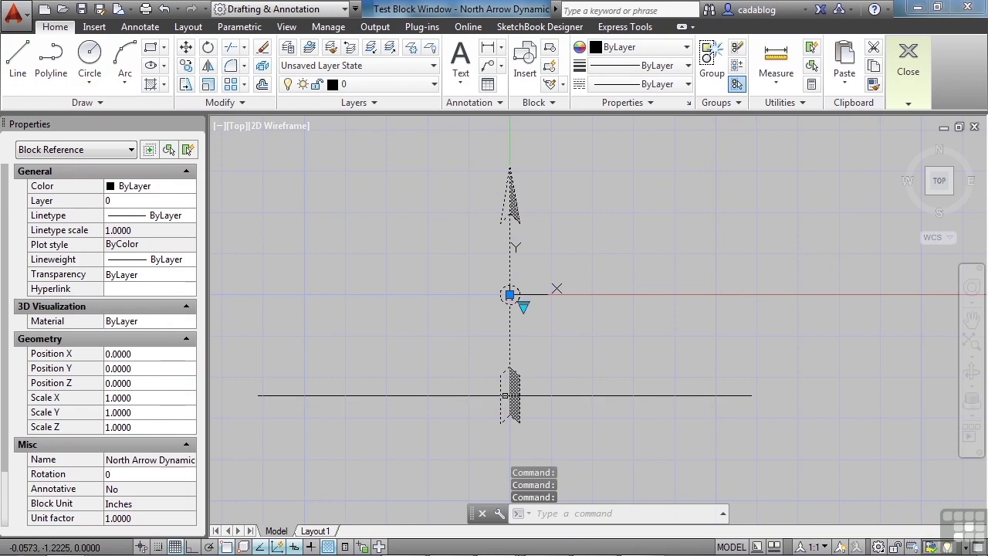
pyautogui.click(524, 307)
pyautogui.click(557, 354)
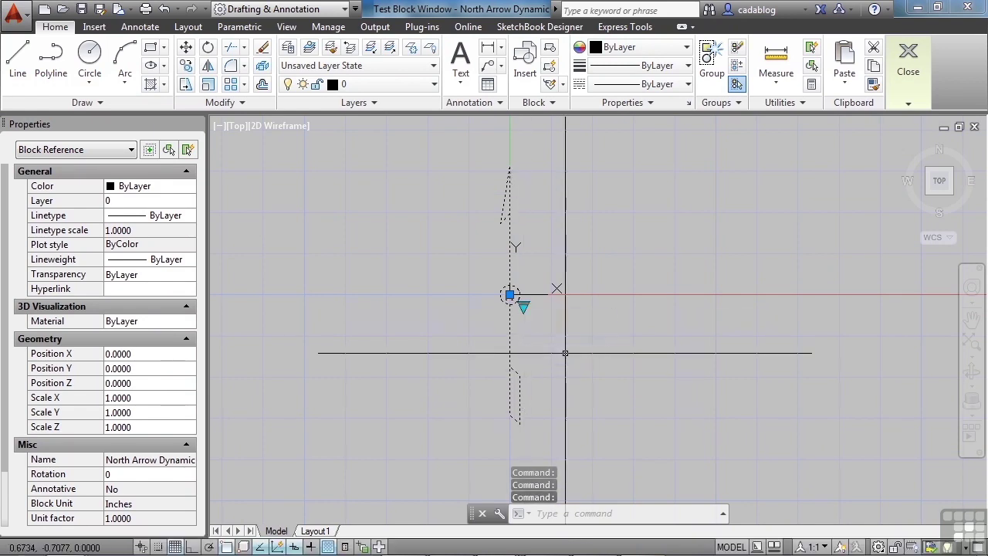
pyautogui.press('Escape')
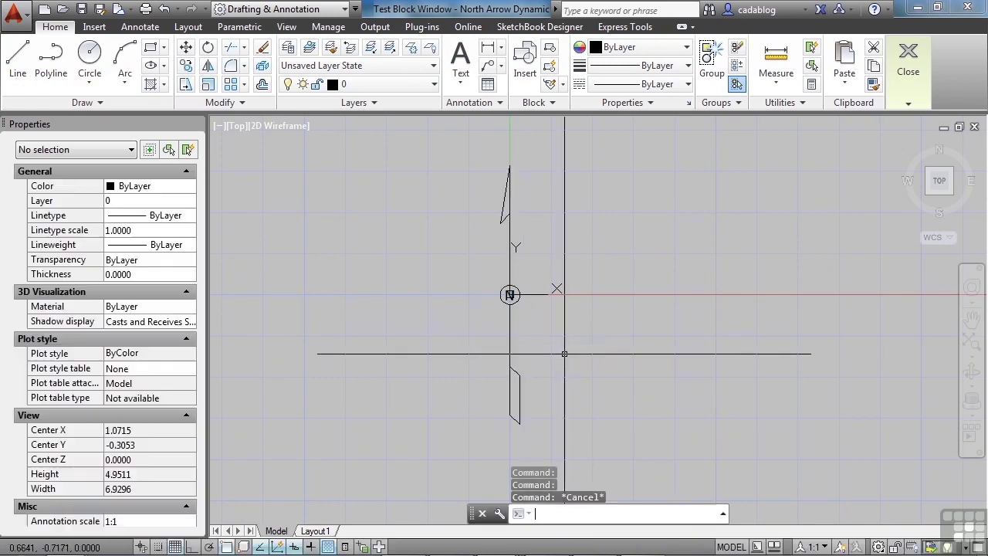
pyautogui.click(909, 104)
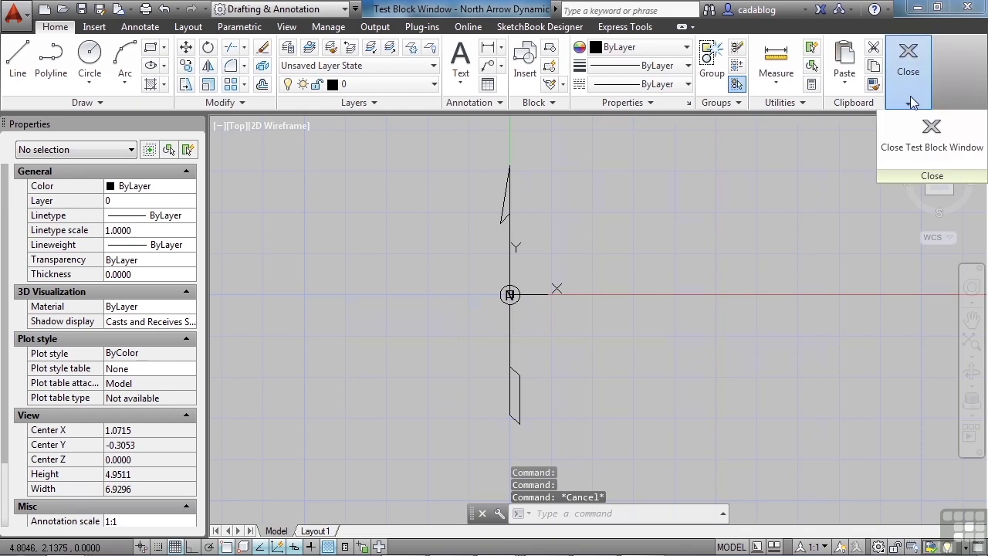
pyautogui.click(908, 139)
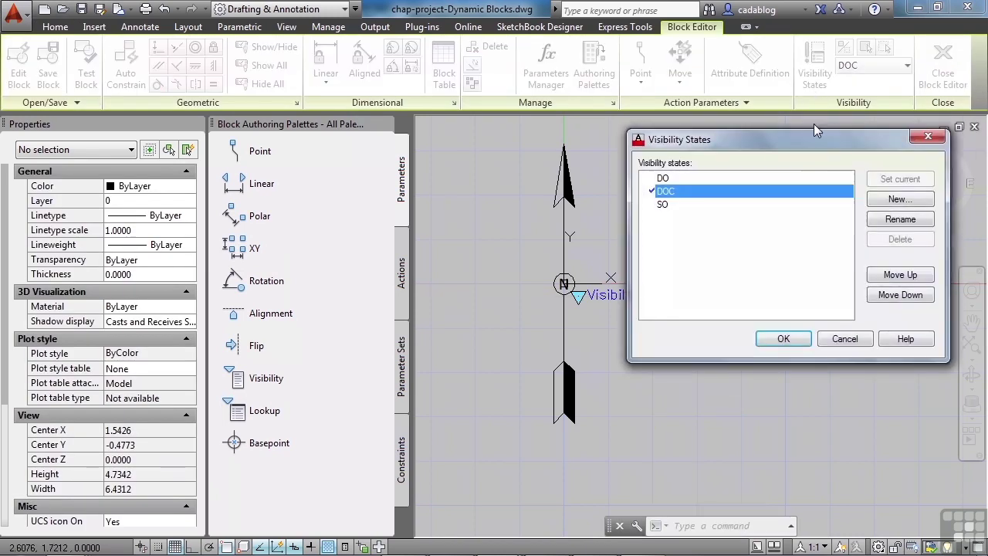
# Set DO as the current visibility state
pyautogui.click(674, 180)
pyautogui.click(900, 179)
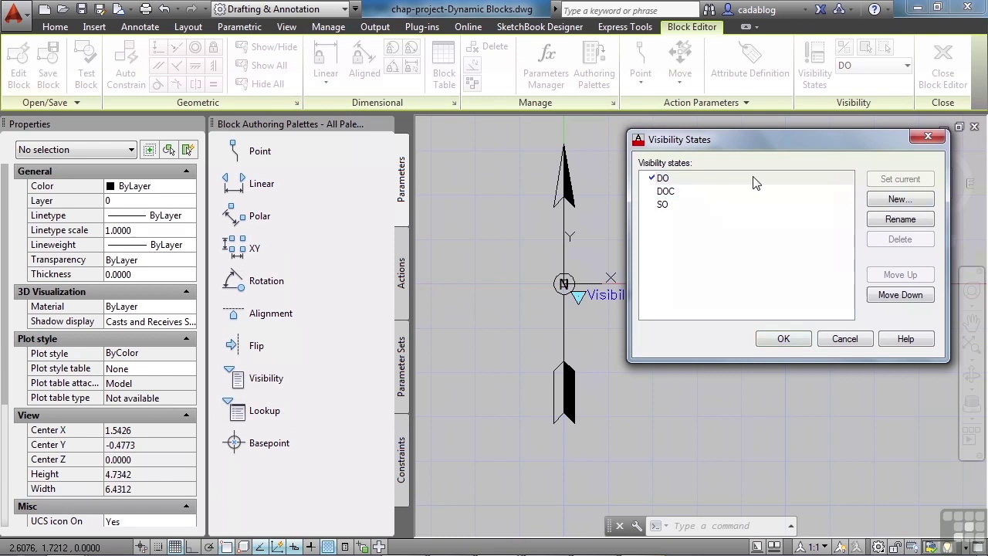
pyautogui.click(784, 340)
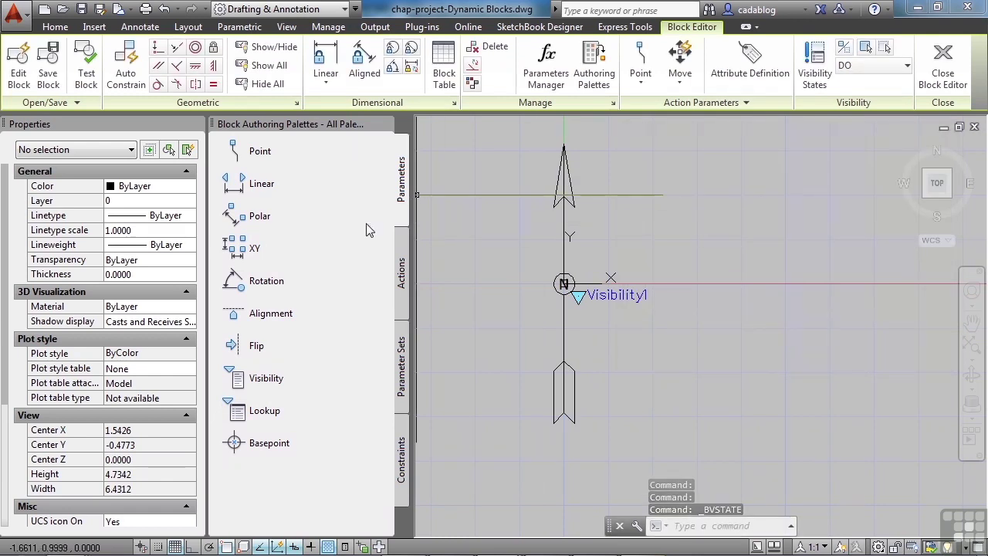
# Add a Rotation parameter based at the circle's center, with its radius reaching the arrow tip and a default angle of 360
pyautogui.click(267, 281)
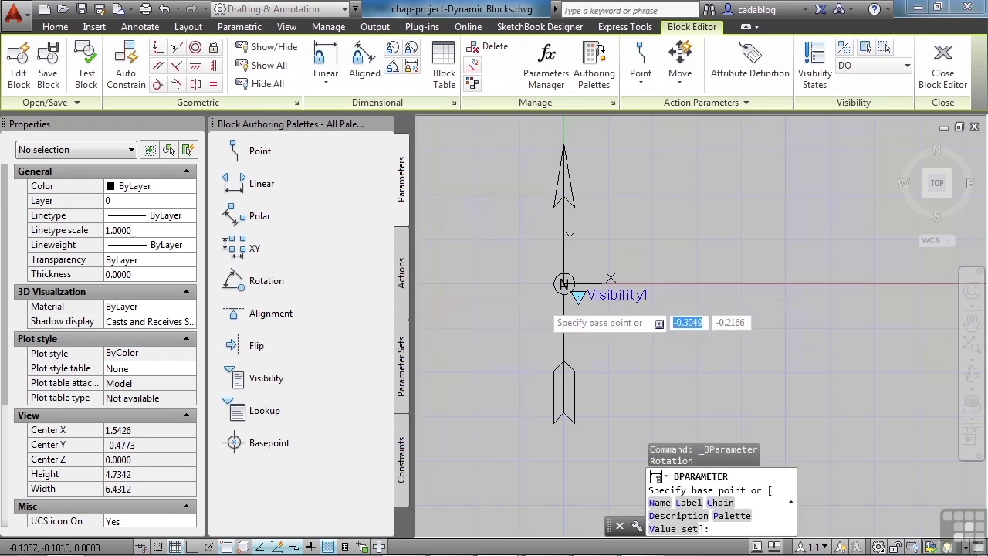
pyautogui.scroll(7, 564, 299)
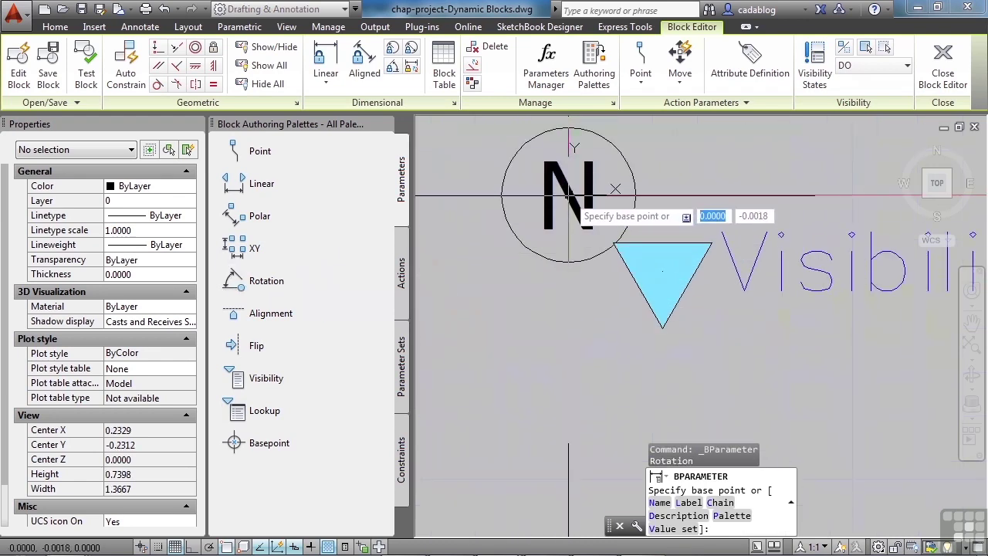
pyautogui.scroll(-2, 569, 265)
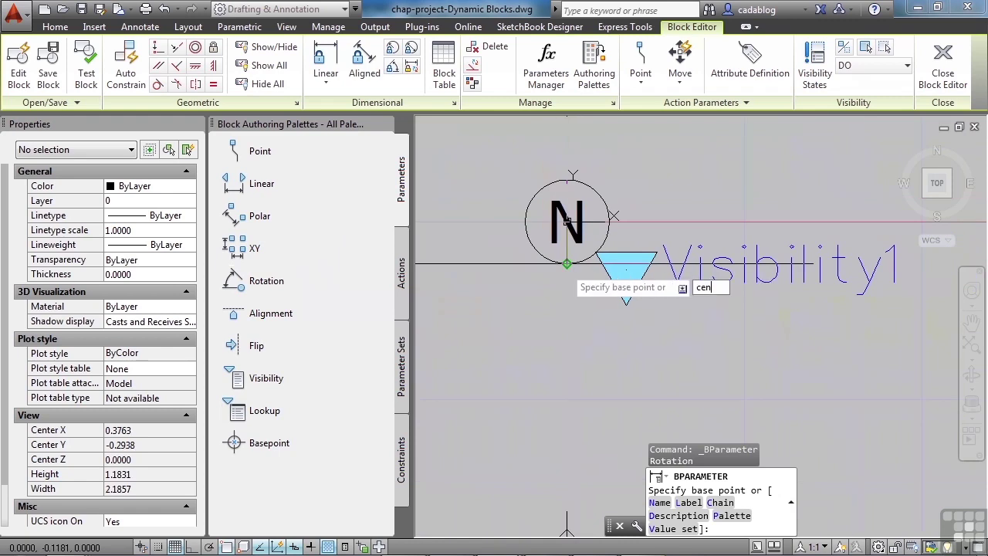
pyautogui.write('cen')
pyautogui.press('Return')
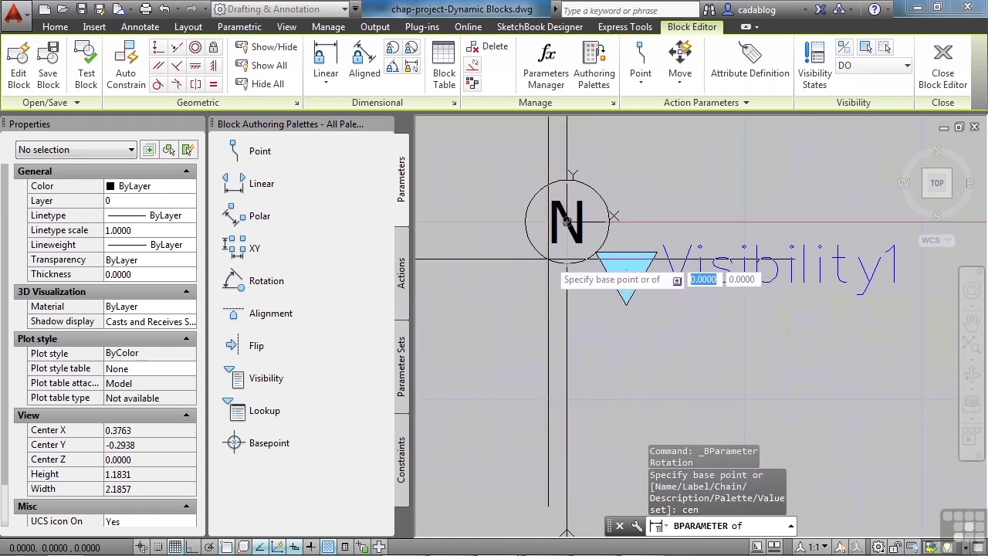
pyautogui.click(568, 221)
pyautogui.scroll(-3, 556, 332)
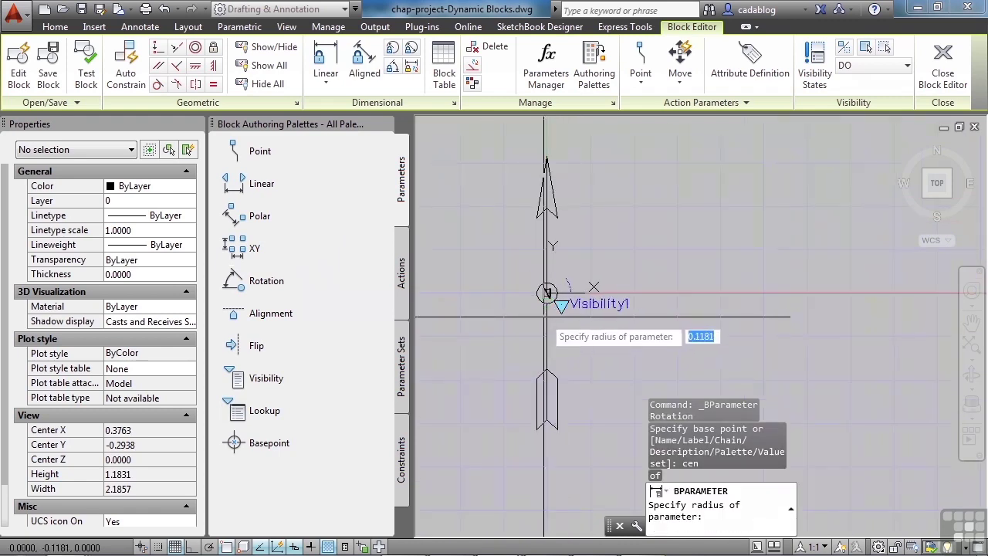
pyautogui.click(546, 156)
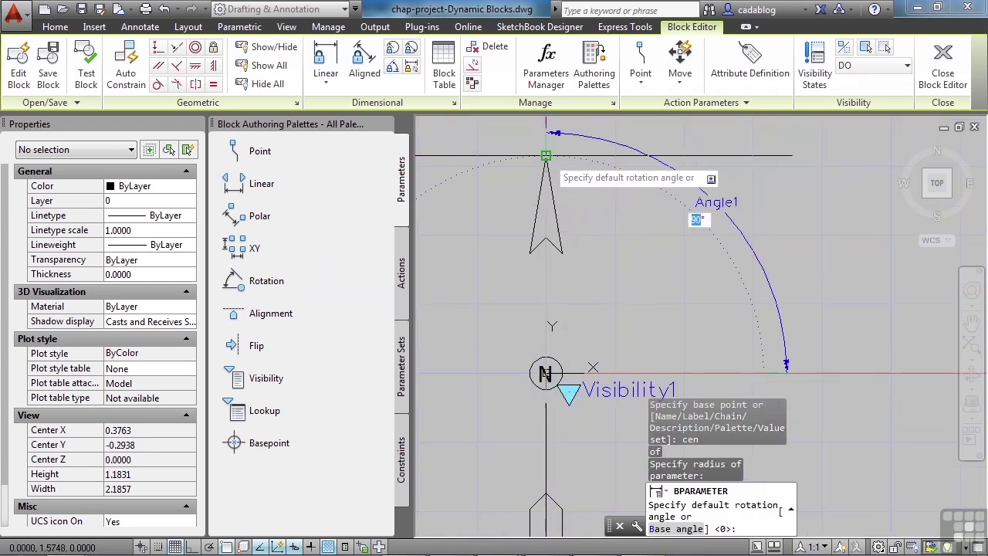
pyautogui.write('360')
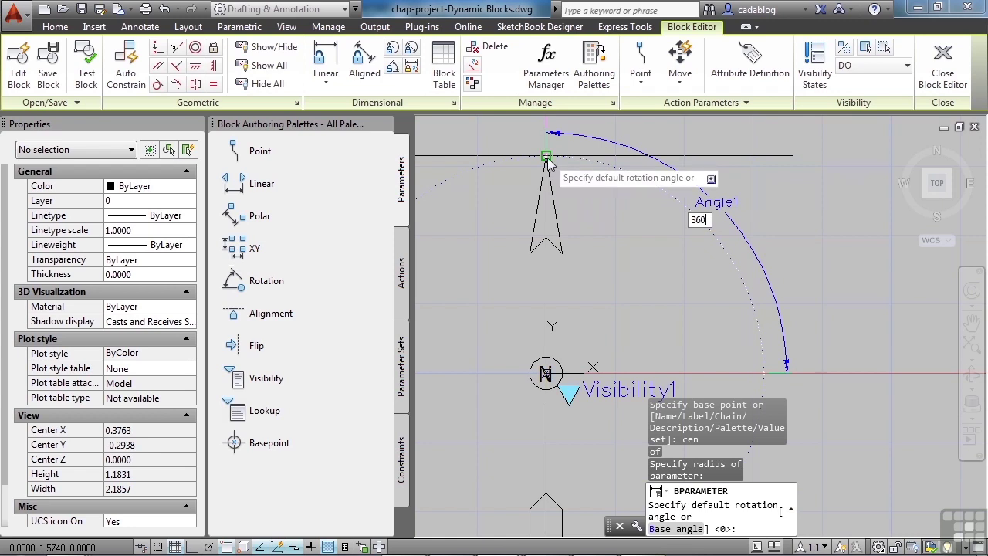
pyautogui.press('Return')
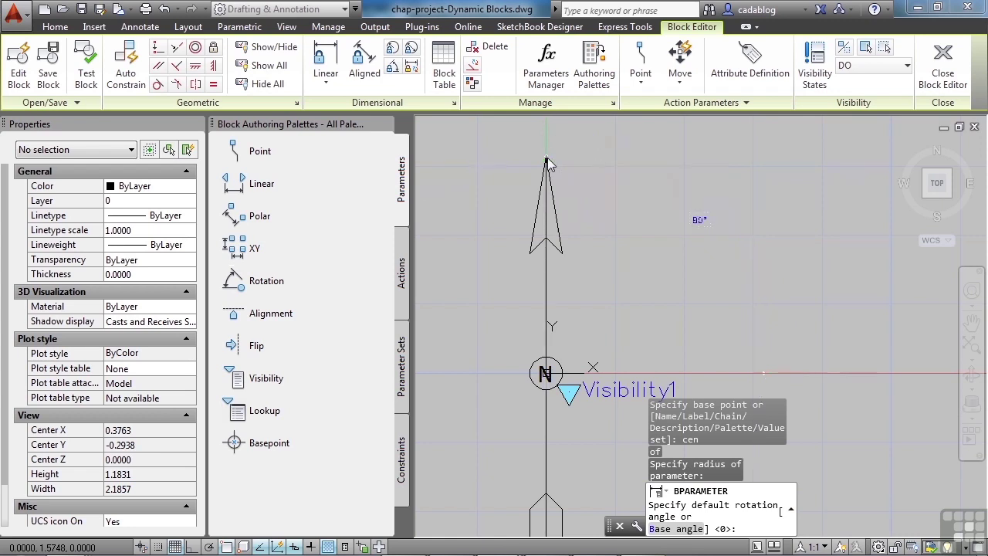
# Move the rotation parameter's grip onto the tip of the north arrow and clear the selection
pyautogui.click(764, 374)
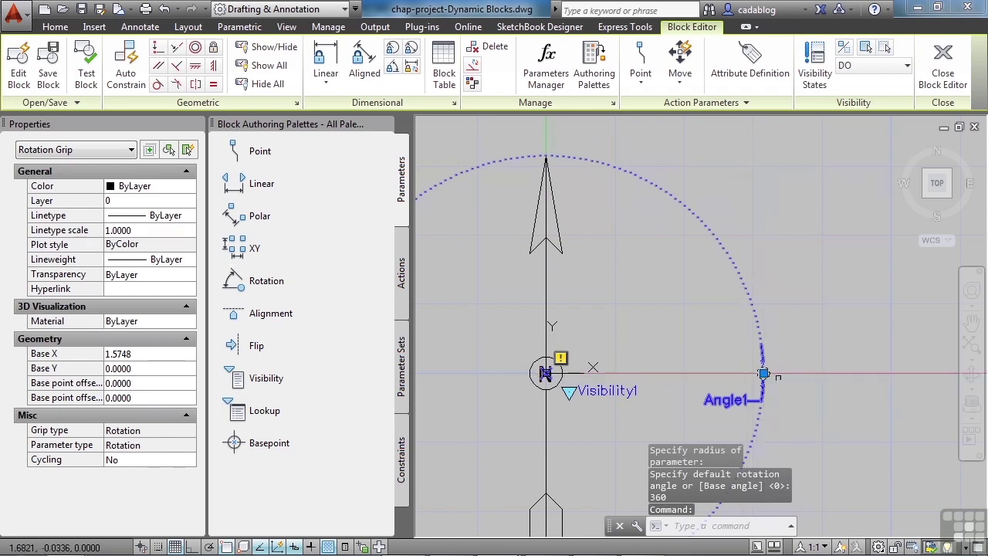
pyautogui.click(764, 374)
pyautogui.click(546, 155)
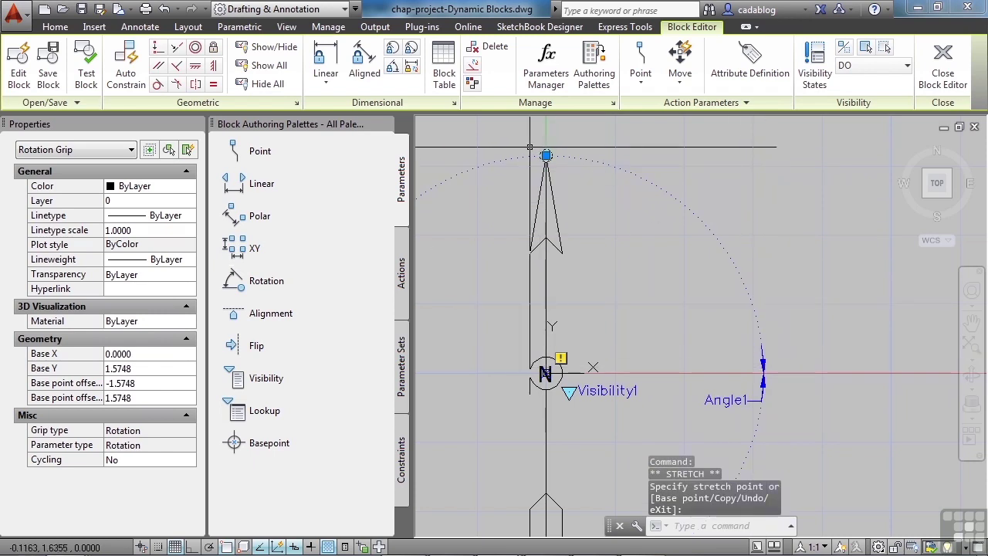
pyautogui.press('Escape')
pyautogui.scroll(-2, 764, 197)
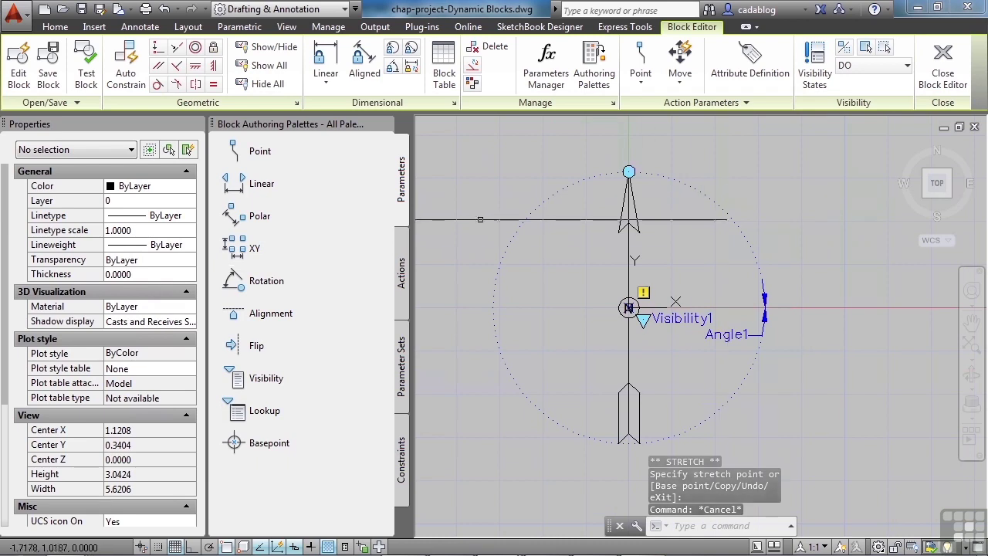
# Start a Rotate action on the rotation parameter and select the arrow, the parameter with its grip, and the visibility parameter for it
pyautogui.click(401, 277)
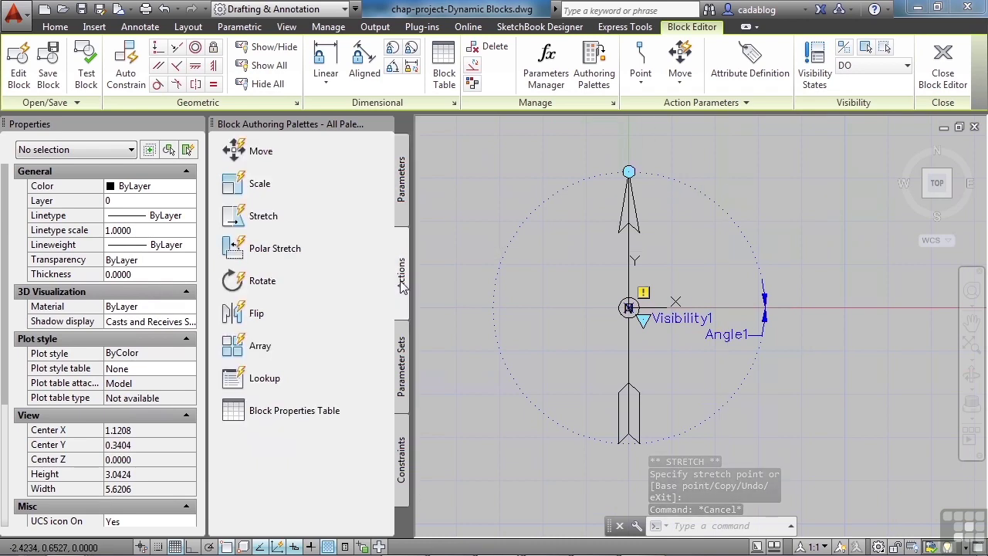
pyautogui.click(232, 282)
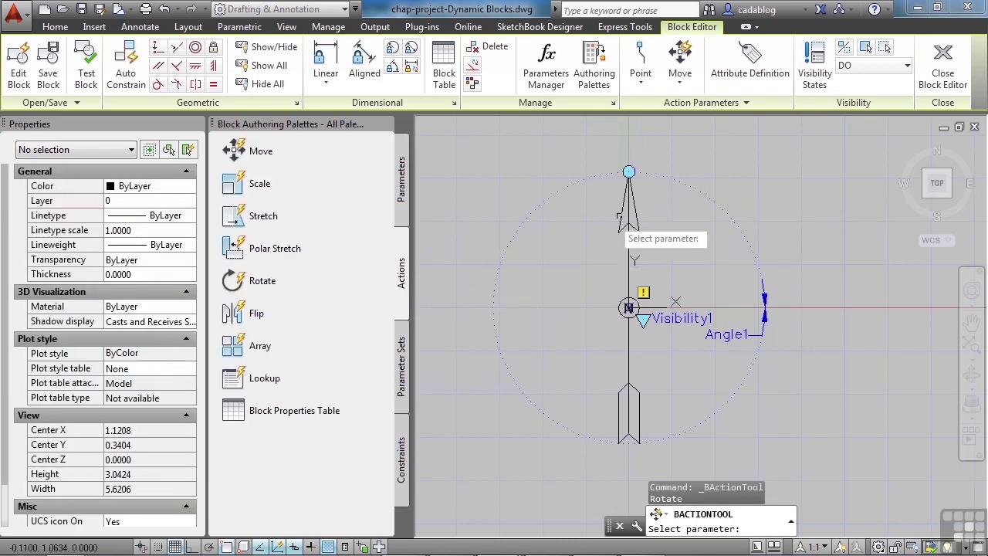
pyautogui.click(629, 309)
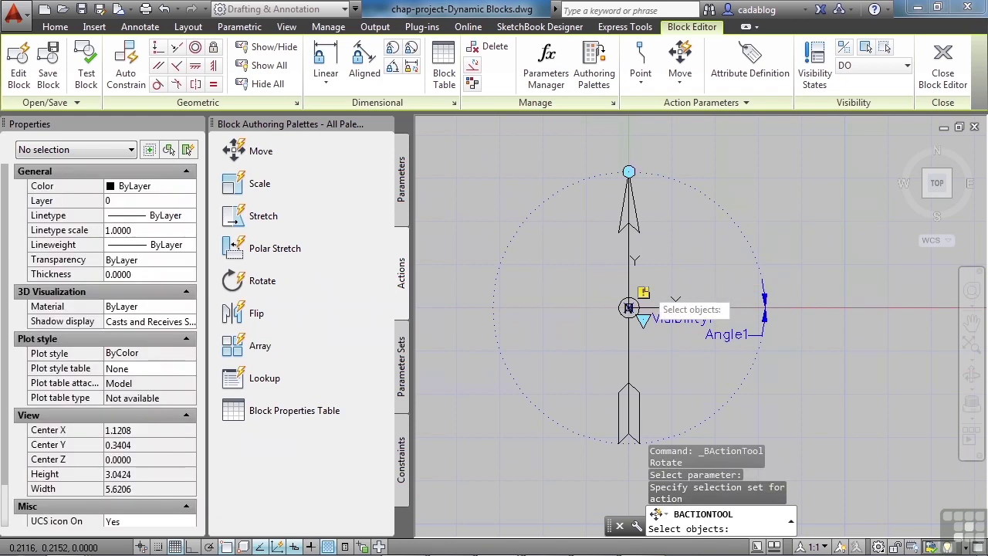
pyautogui.click(674, 142)
pyautogui.click(601, 246)
pyautogui.scroll(5, 669, 310)
pyautogui.click(693, 219)
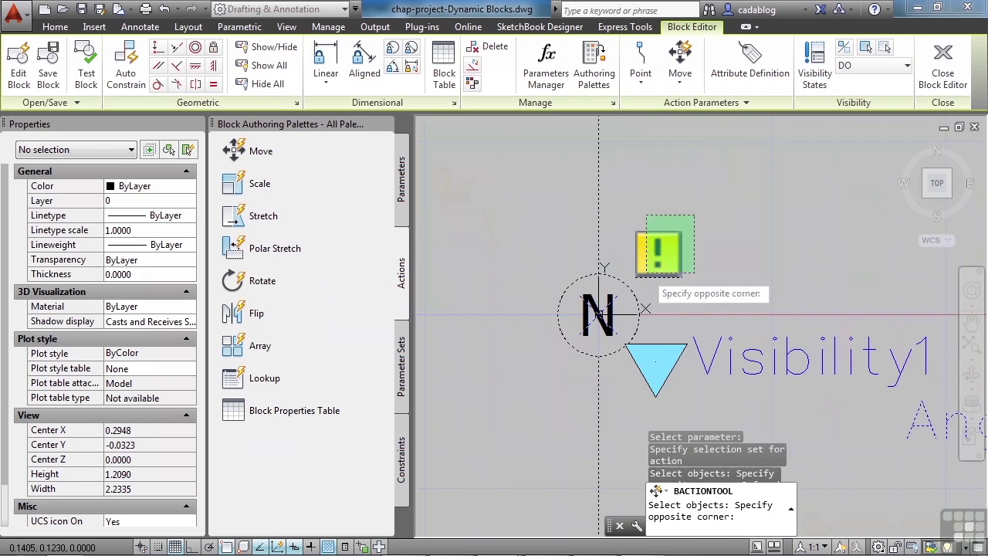
pyautogui.click(640, 312)
pyautogui.click(741, 386)
pyautogui.click(606, 340)
# Include the arrow's tail in the Rotate action's selection set and complete the action
pyautogui.scroll(4, 613, 343)
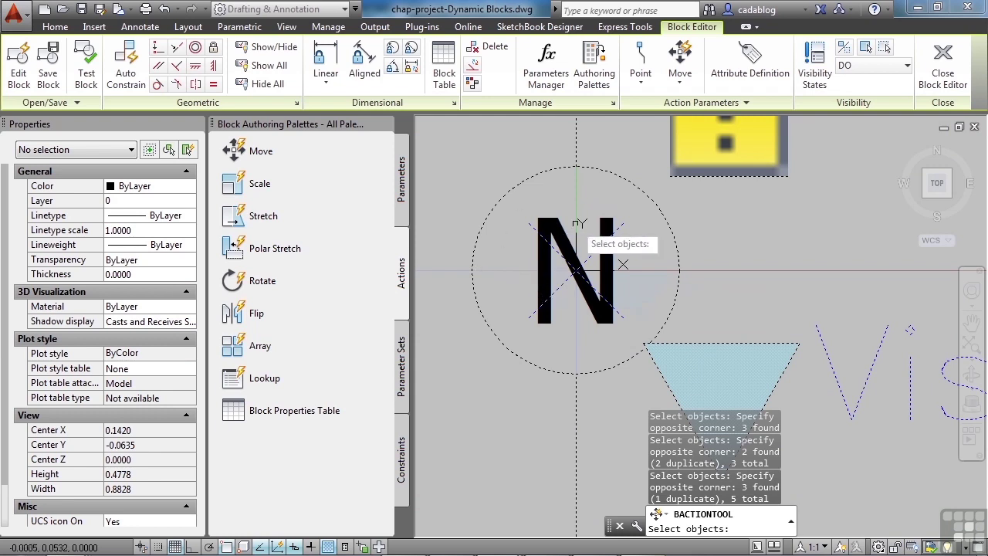
pyautogui.scroll(-5, 563, 205)
pyautogui.click(602, 309)
pyautogui.click(587, 361)
pyautogui.click(640, 309)
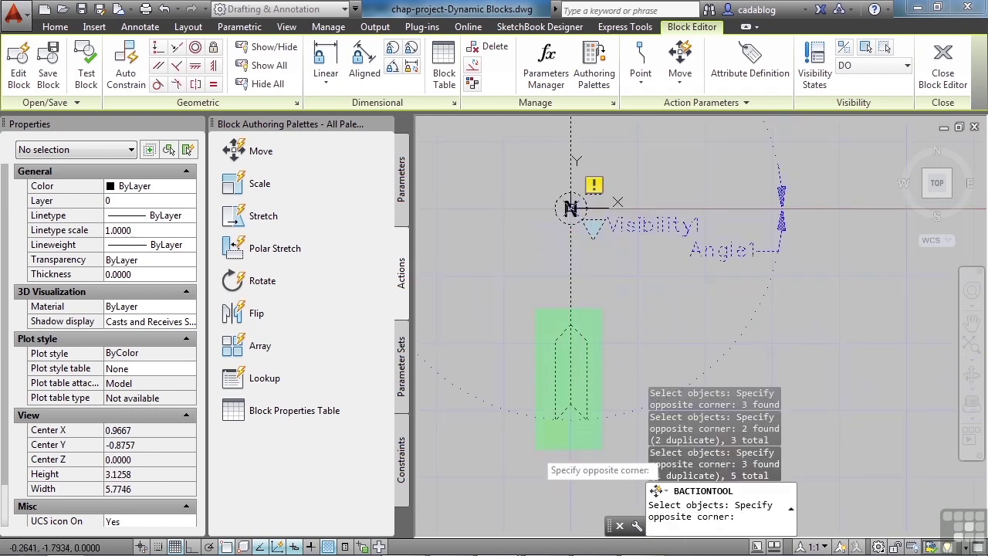
pyautogui.click(536, 463)
pyautogui.click(640, 325)
pyautogui.click(624, 460)
pyautogui.scroll(-2, 624, 463)
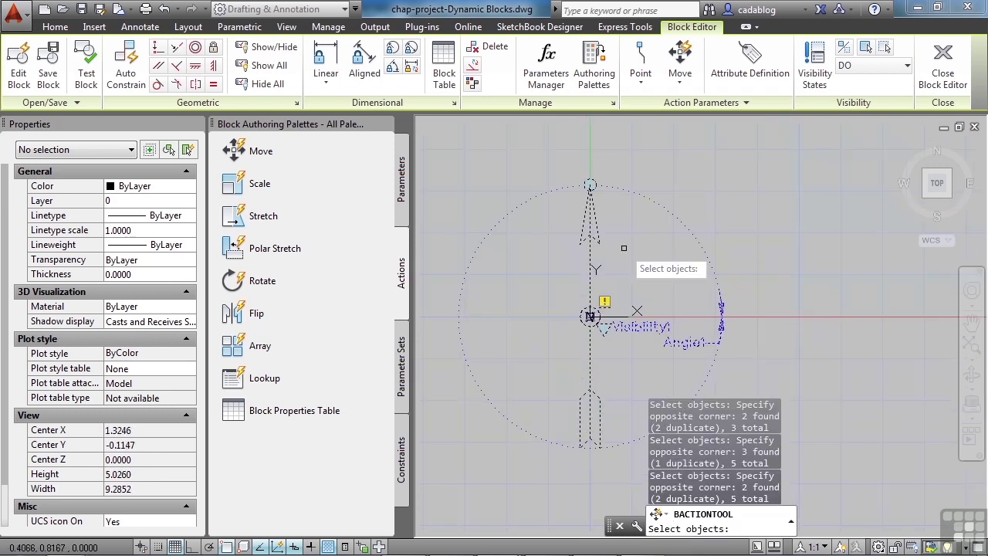
pyautogui.press('Return')
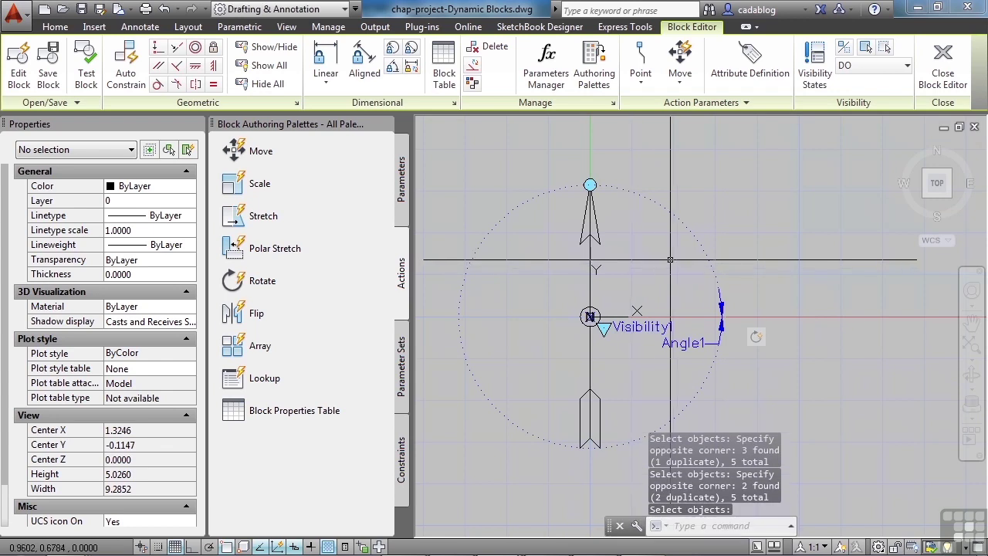
# Test the block by rotating its arrow to several angles with the rotation grip, and clear the selection
pyautogui.scroll(-2, 671, 260)
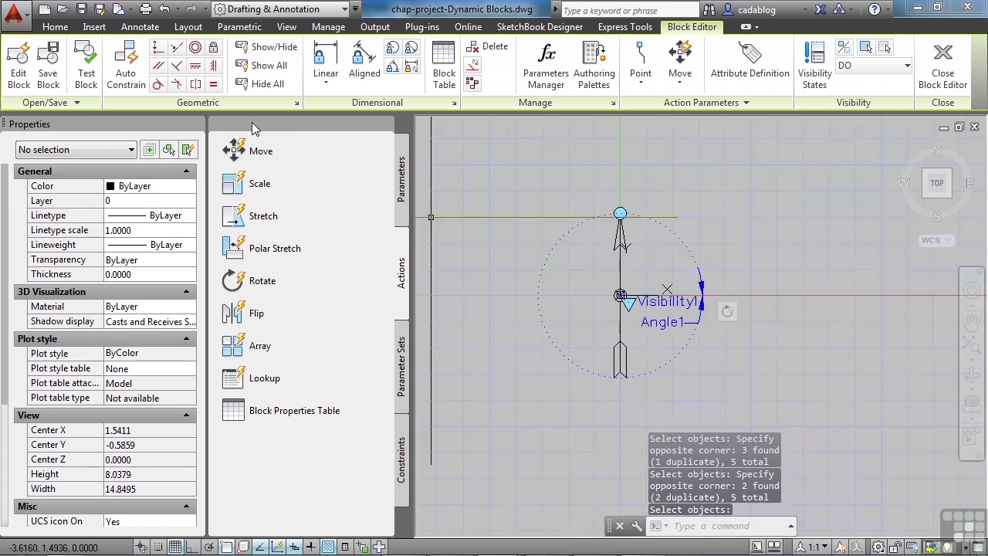
pyautogui.click(86, 68)
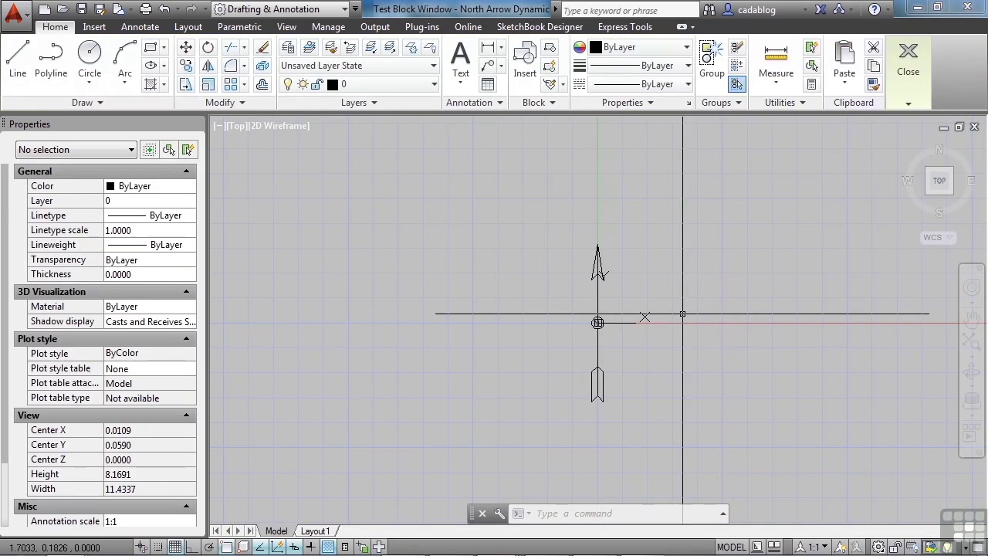
pyautogui.moveTo(636, 293); pyautogui.dragTo(618, 249, button='middle')
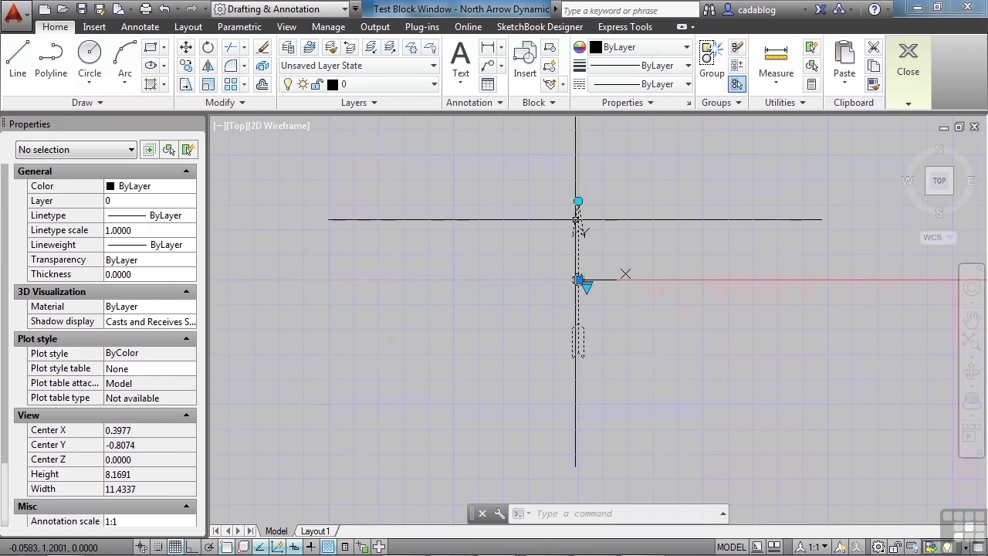
pyautogui.scroll(2, 579, 269)
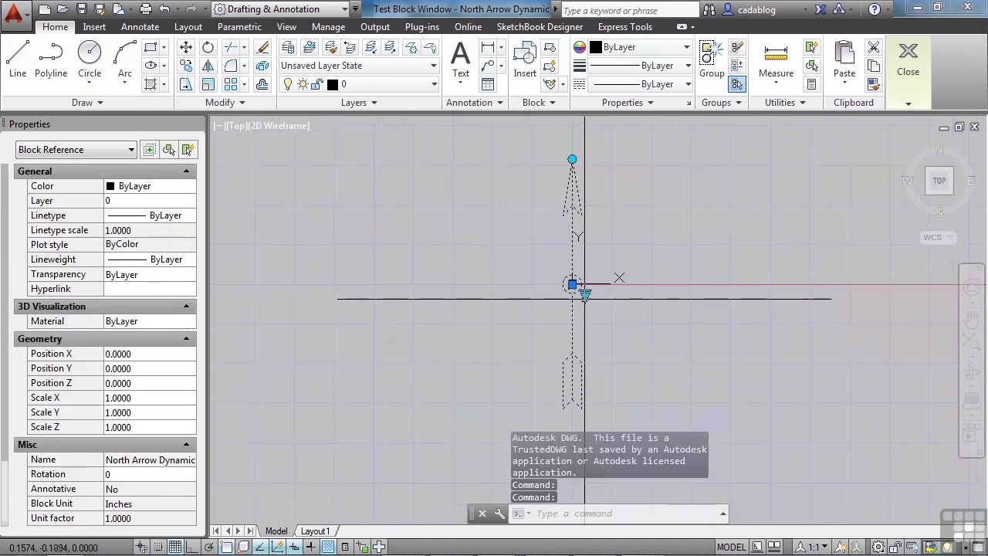
pyautogui.click(572, 159)
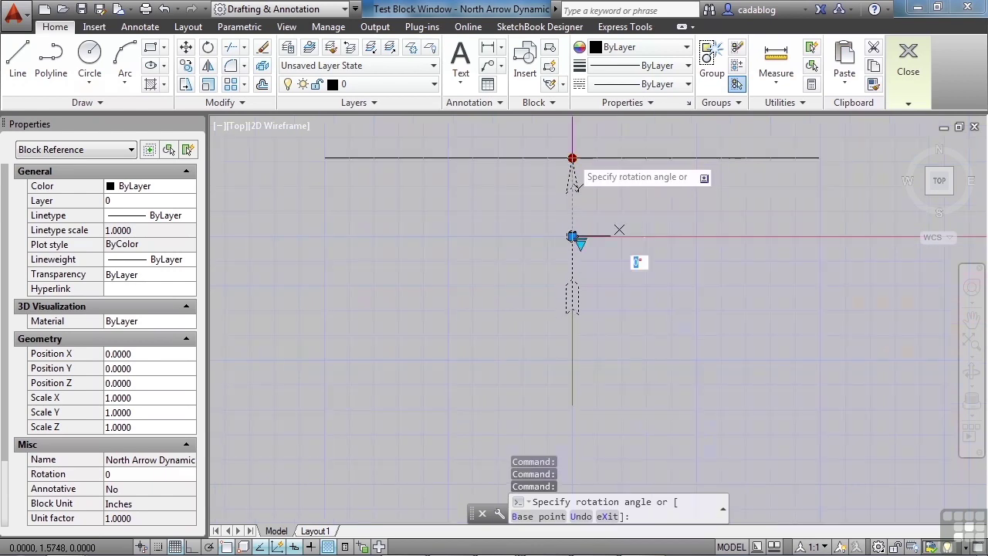
pyautogui.scroll(-2, 552, 173)
pyautogui.click(496, 250)
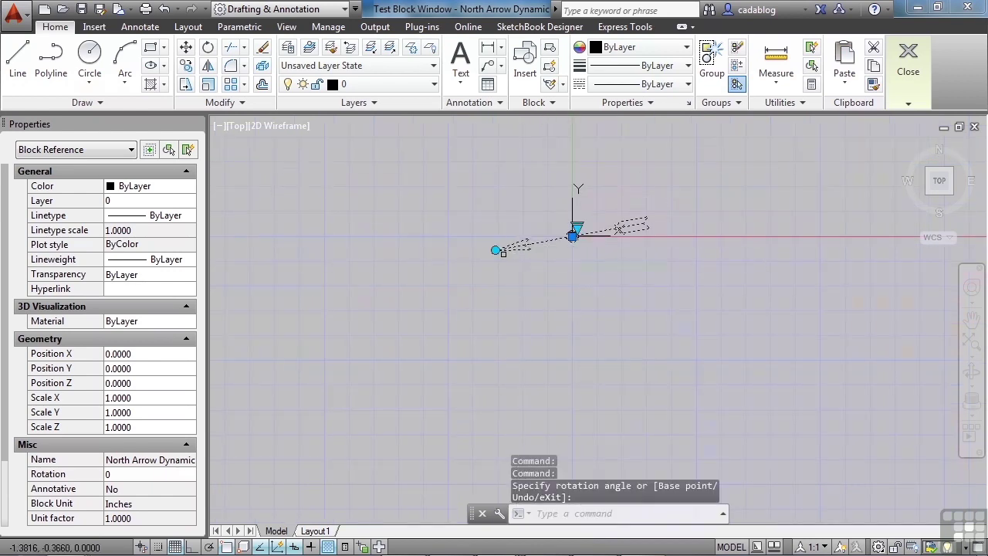
pyautogui.click(496, 250)
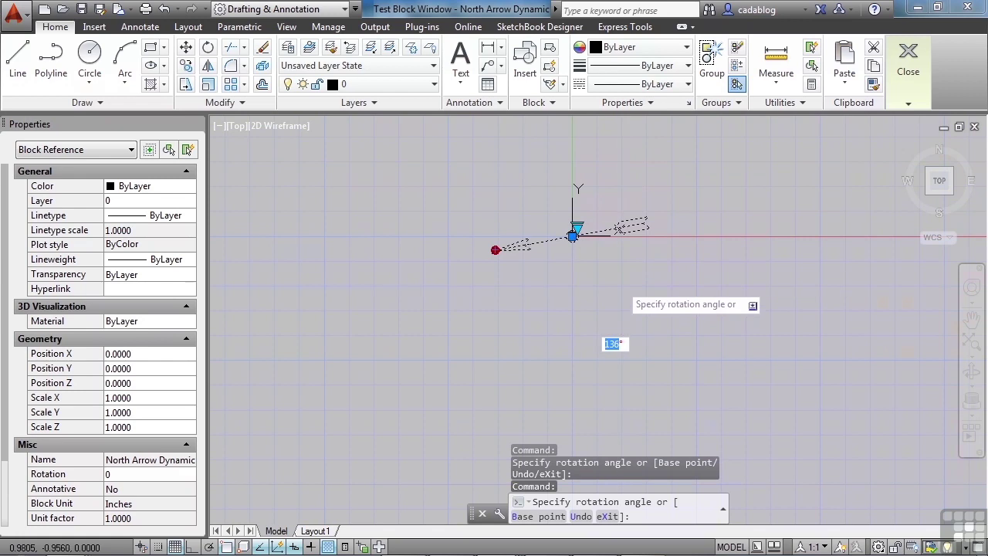
pyautogui.scroll(5, 579, 246)
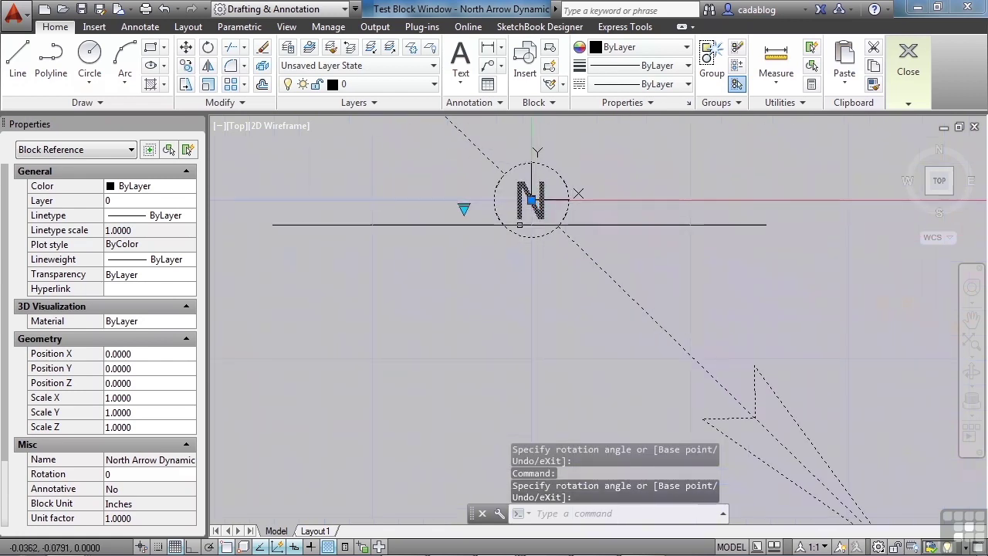
pyautogui.scroll(-5, 520, 225)
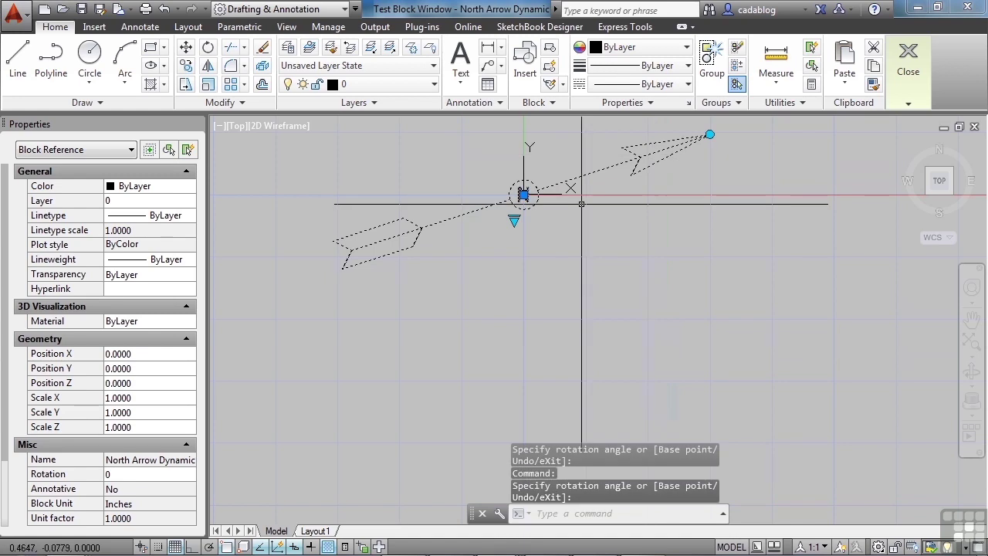
pyautogui.press('Escape')
# Change the N attribute's value to S in the test block, and close the test window without saving
pyautogui.scroll(4, 531, 249)
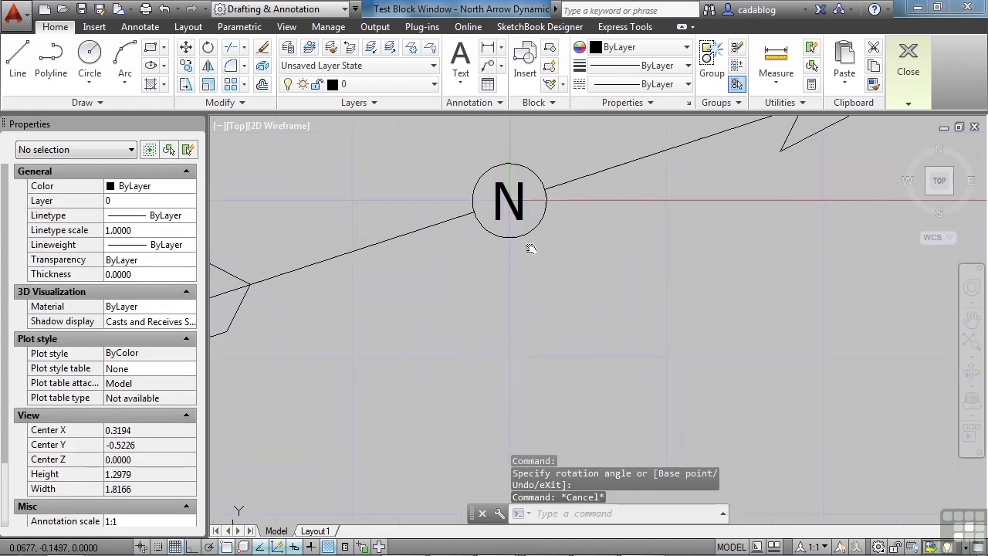
pyautogui.click(510, 201)
pyautogui.press('Escape')
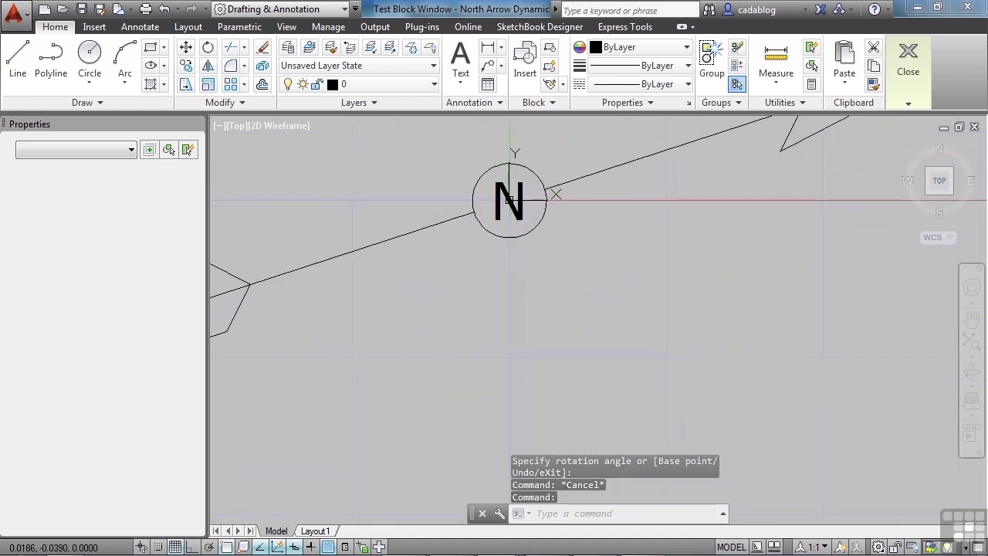
pyautogui.doubleClick(509, 201)
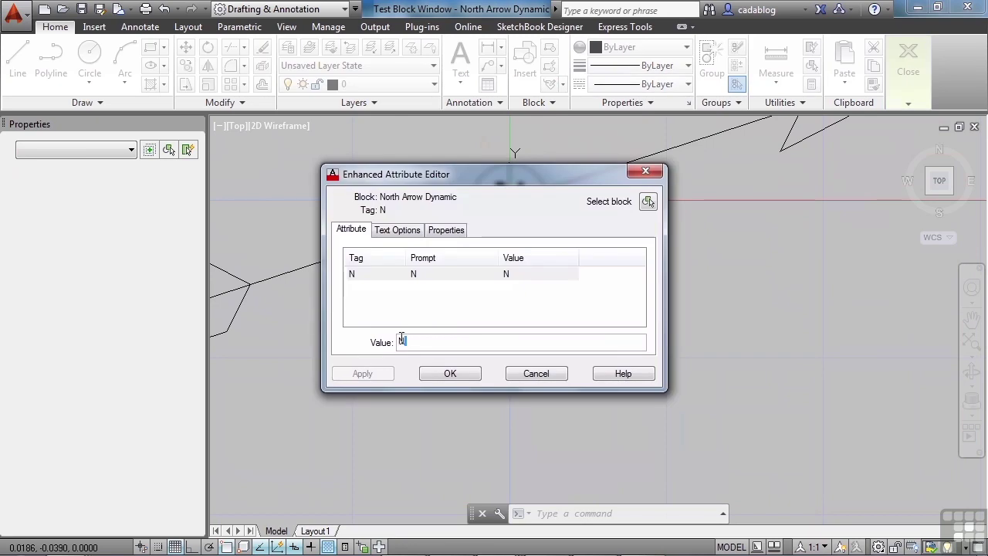
pyautogui.click(447, 373)
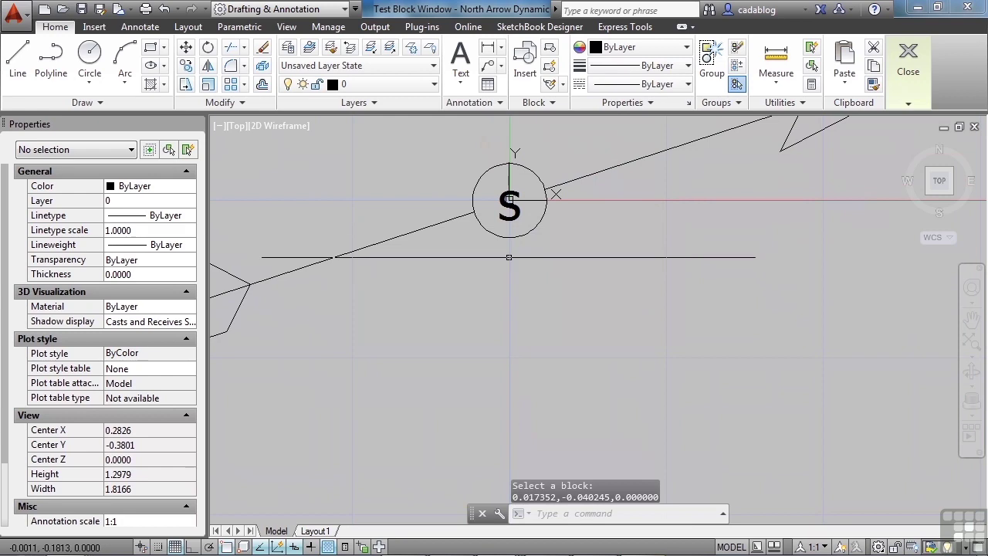
pyautogui.scroll(-3, 510, 266)
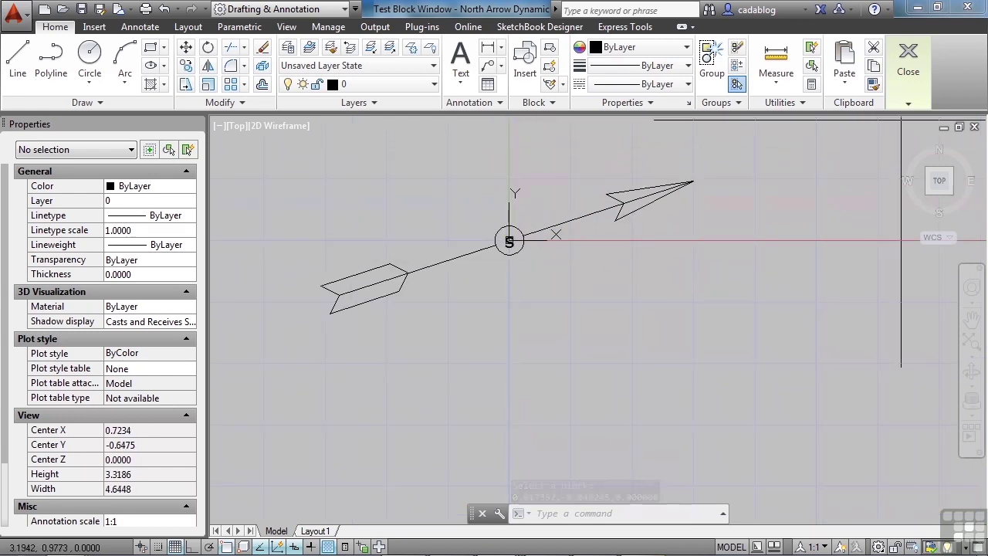
pyautogui.click(907, 99)
pyautogui.click(910, 143)
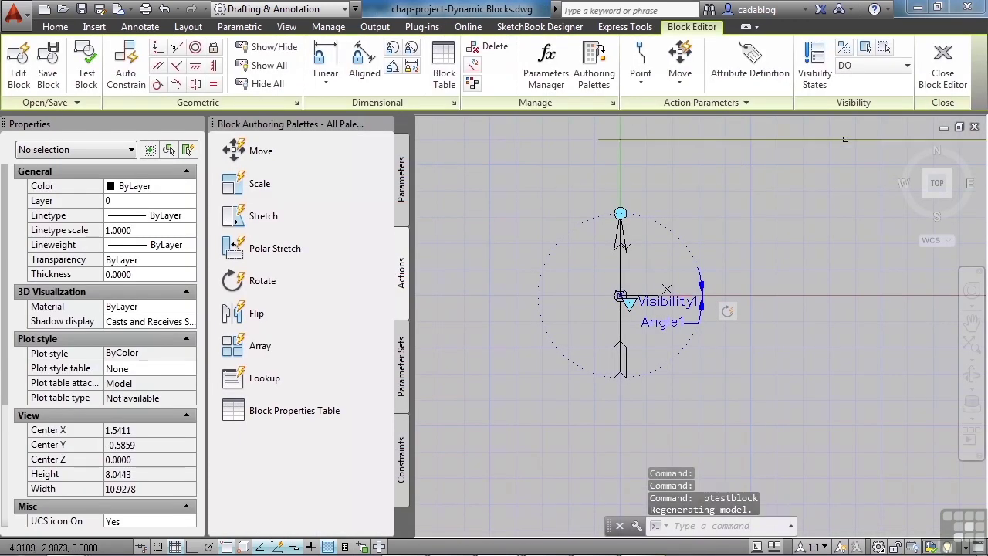
# Make DOC the current visibility state of the block
pyautogui.click(817, 80)
pyautogui.click(668, 193)
pyautogui.click(901, 182)
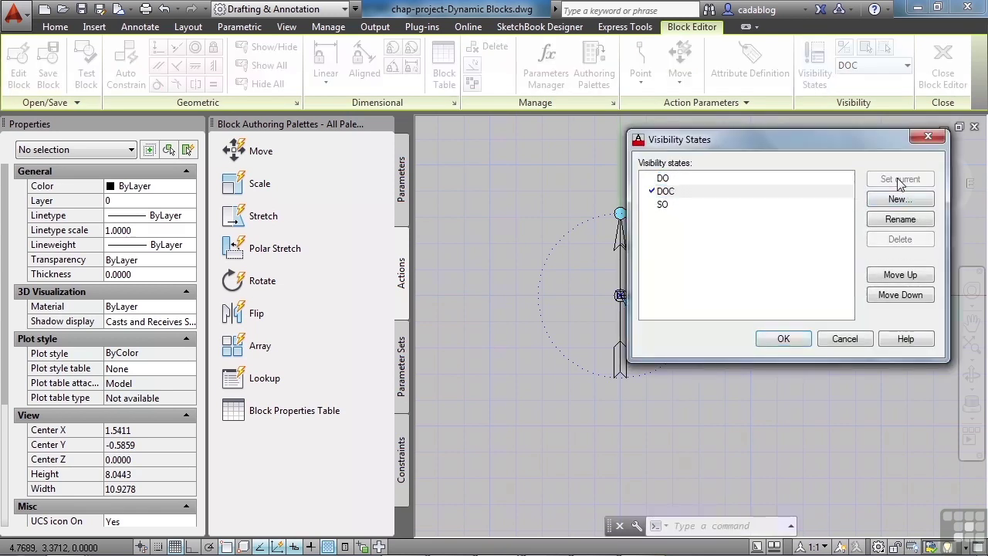
pyautogui.click(789, 338)
# Add a Rotation Set based at the circle's center, with its radius reaching the filled arrow's tip and a default angle of 360
pyautogui.click(401, 371)
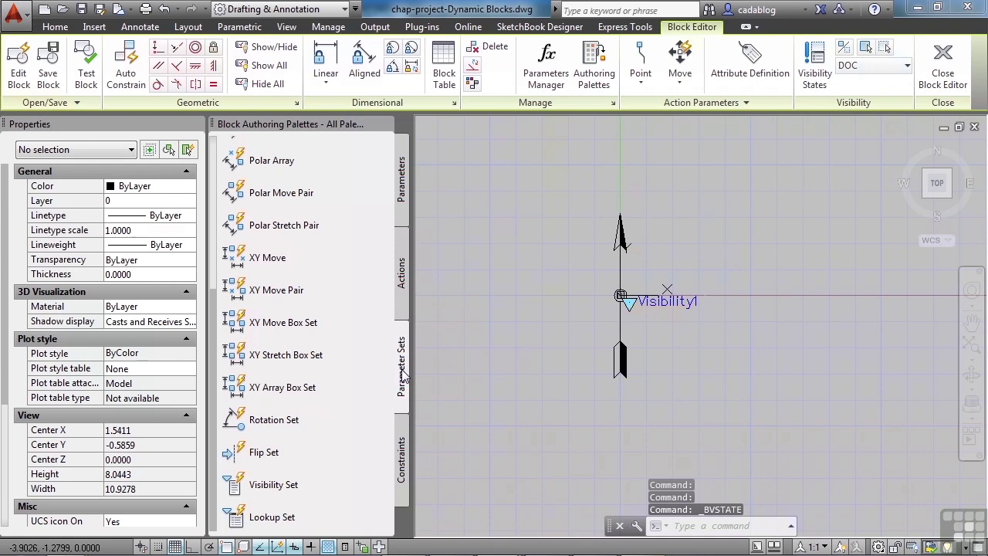
pyautogui.click(264, 425)
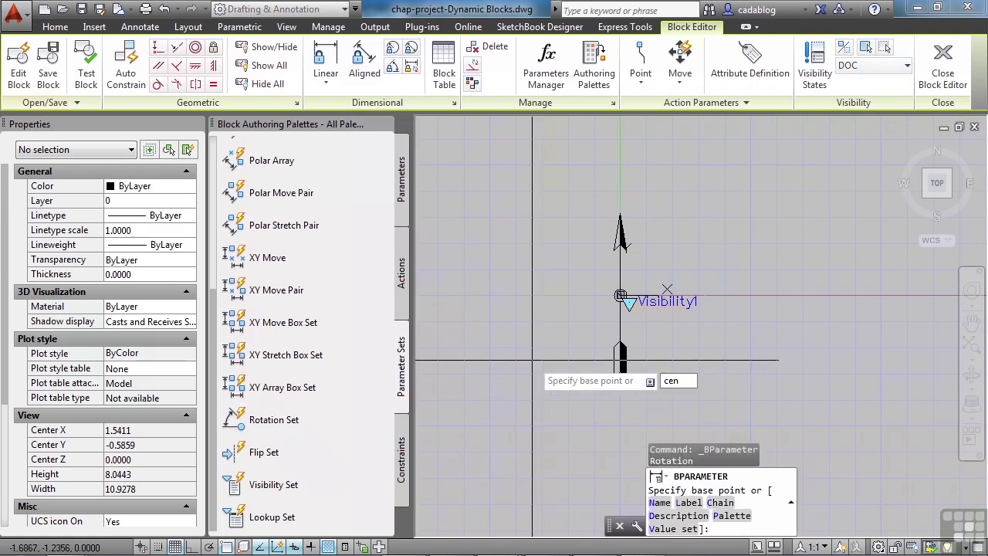
pyautogui.write('cen')
pyautogui.press('Return')
pyautogui.scroll(3, 618, 308)
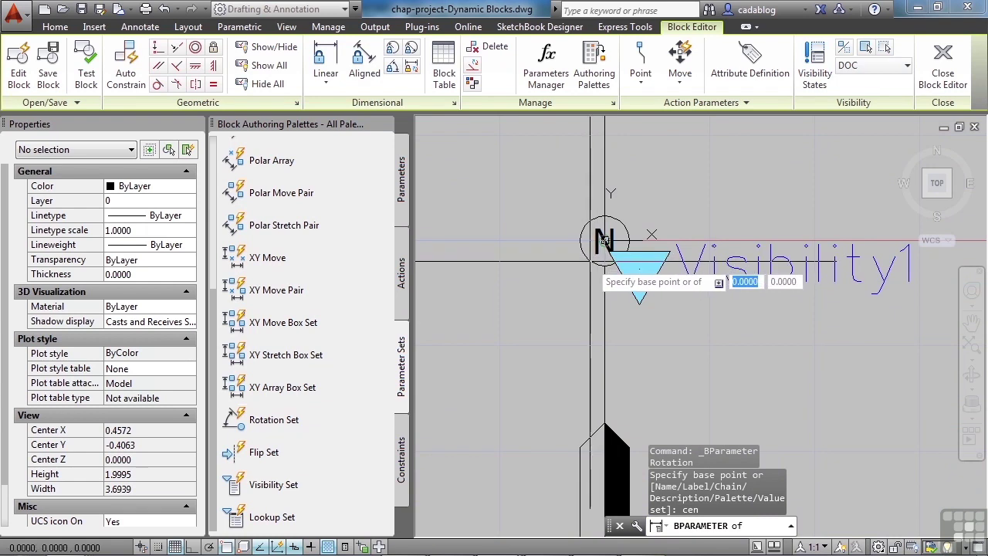
pyautogui.click(605, 241)
pyautogui.scroll(-3, 605, 262)
pyautogui.scroll(3, 576, 131)
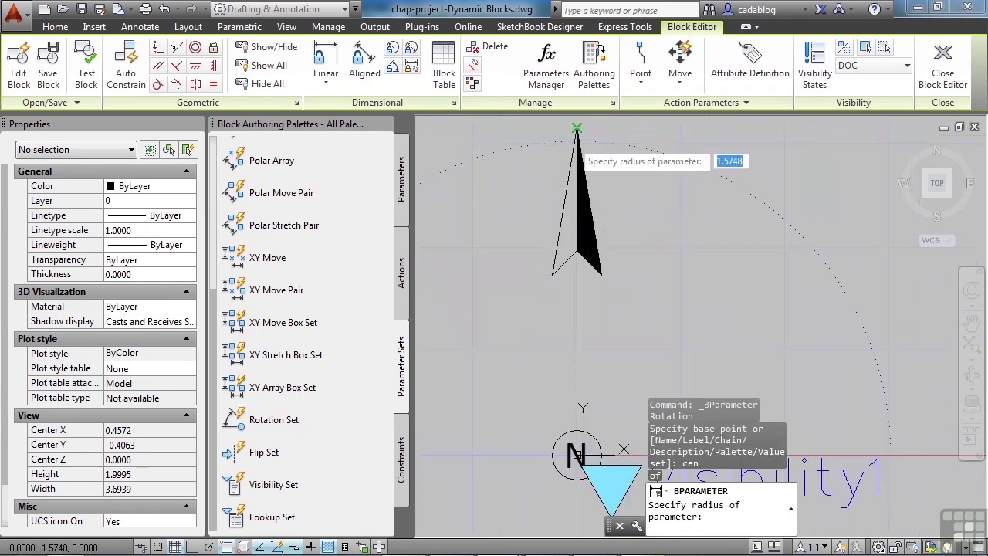
pyautogui.click(577, 128)
pyautogui.scroll(-2, 610, 207)
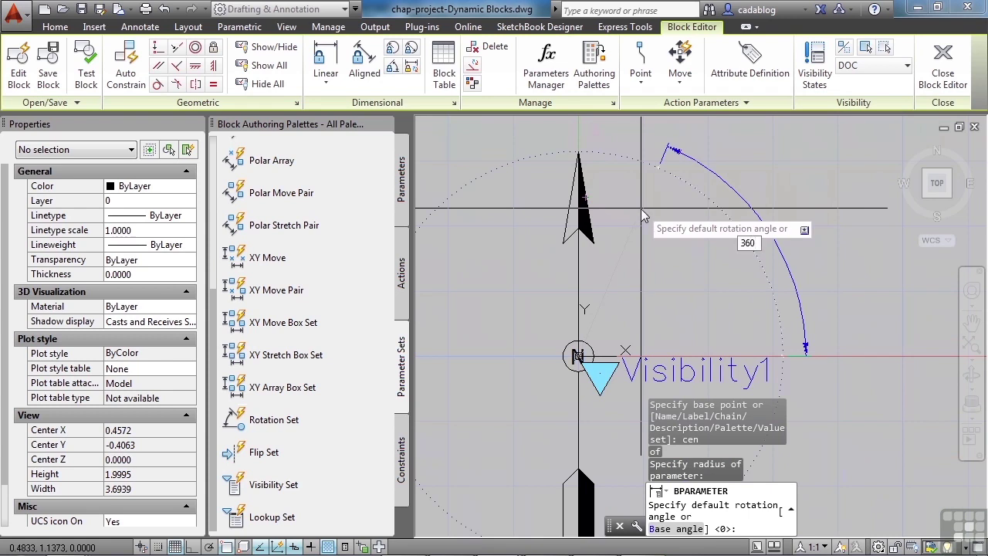
pyautogui.press('Return')
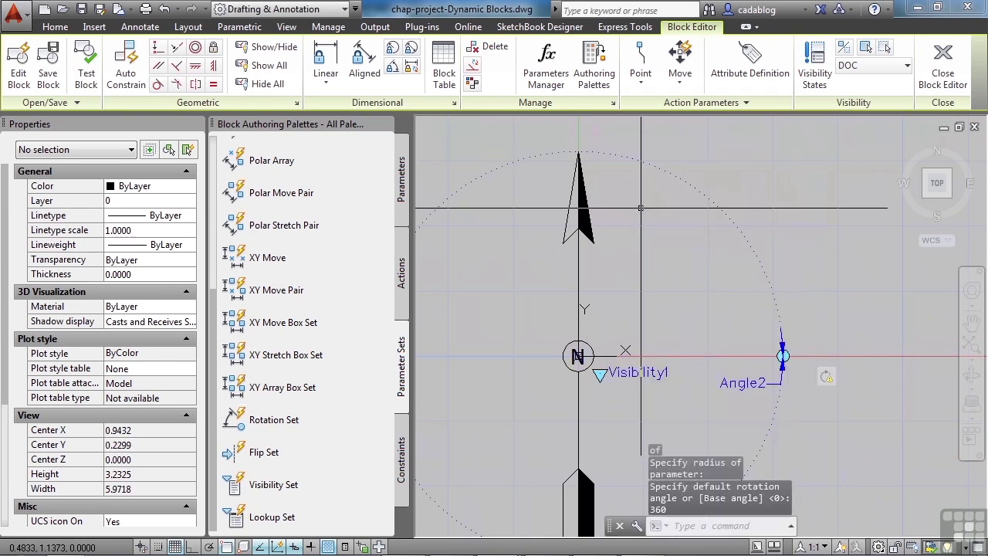
# Move the new rotation parameter's grip onto the filled arrow's tip and clear the selection
pyautogui.click(783, 356)
pyautogui.click(783, 355)
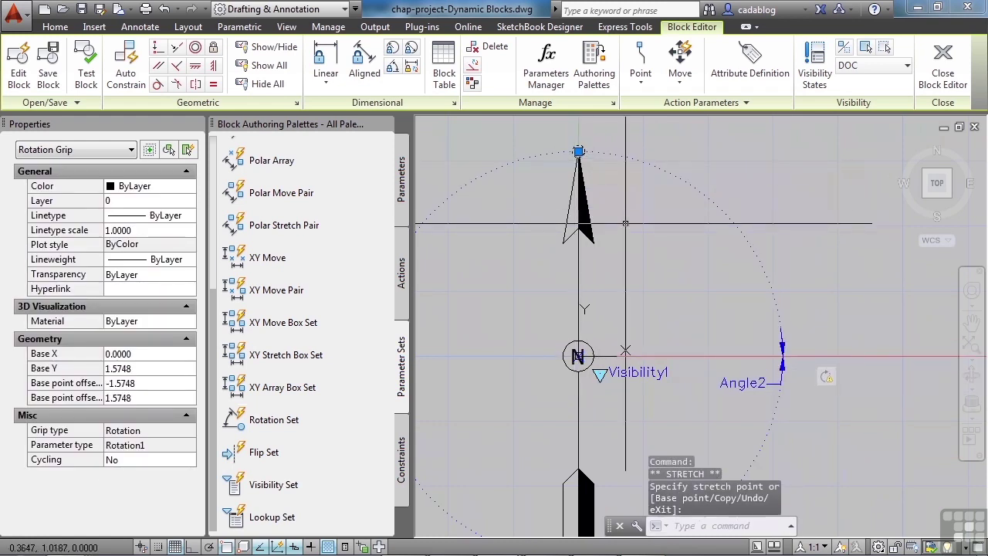
pyautogui.press('Escape')
pyautogui.scroll(-2, 649, 252)
# Start a new selection set for the set's Rotate action and select the filled arrow, the rotation grip and the rotation parameter
pyautogui.click(766, 337)
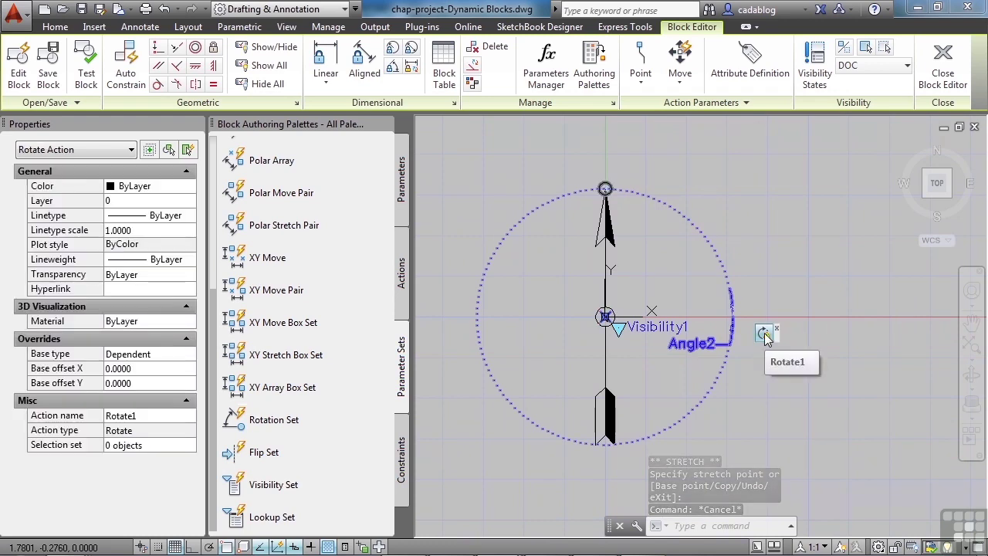
pyautogui.rightClick(765, 337)
pyautogui.moveTo(813, 376)
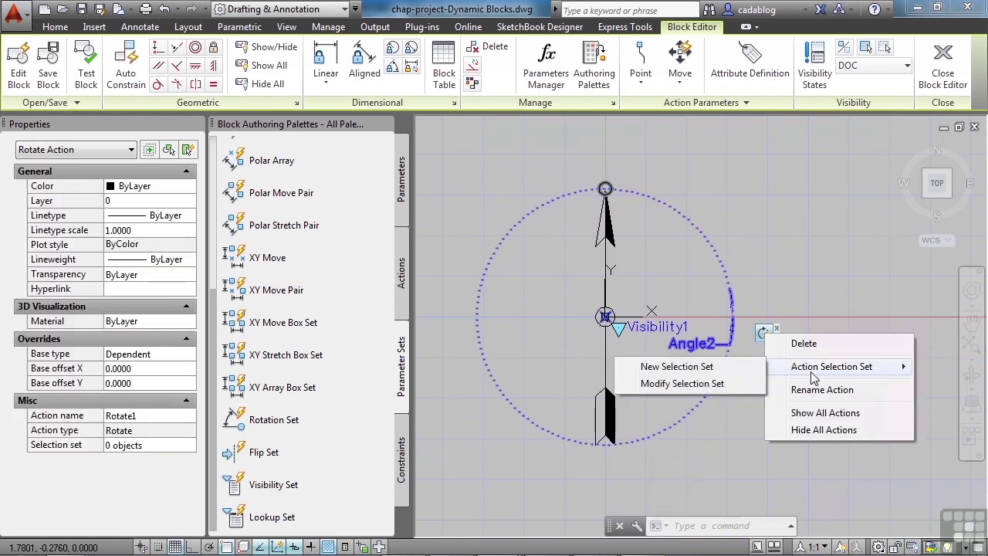
pyautogui.click(685, 369)
pyautogui.click(675, 169)
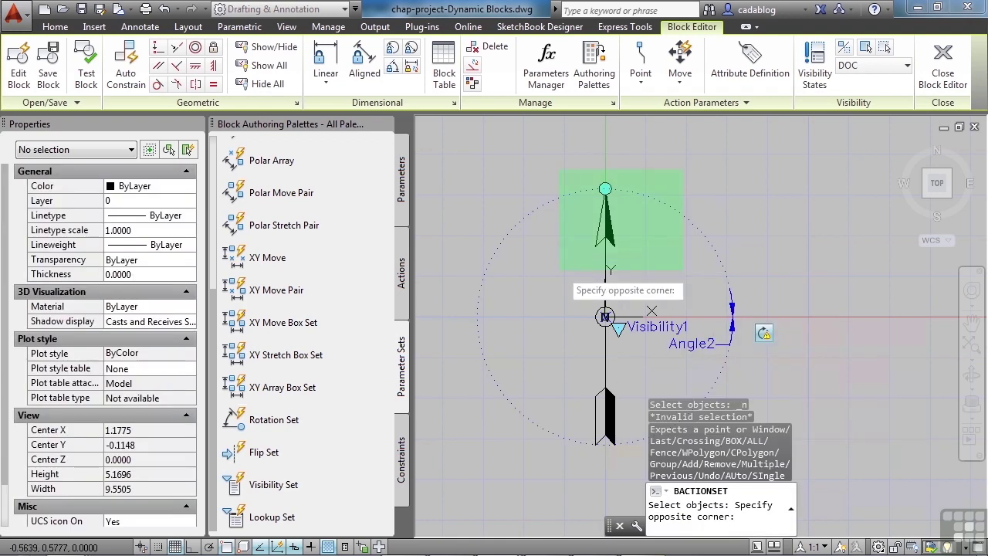
pyautogui.click(591, 283)
pyautogui.click(801, 268)
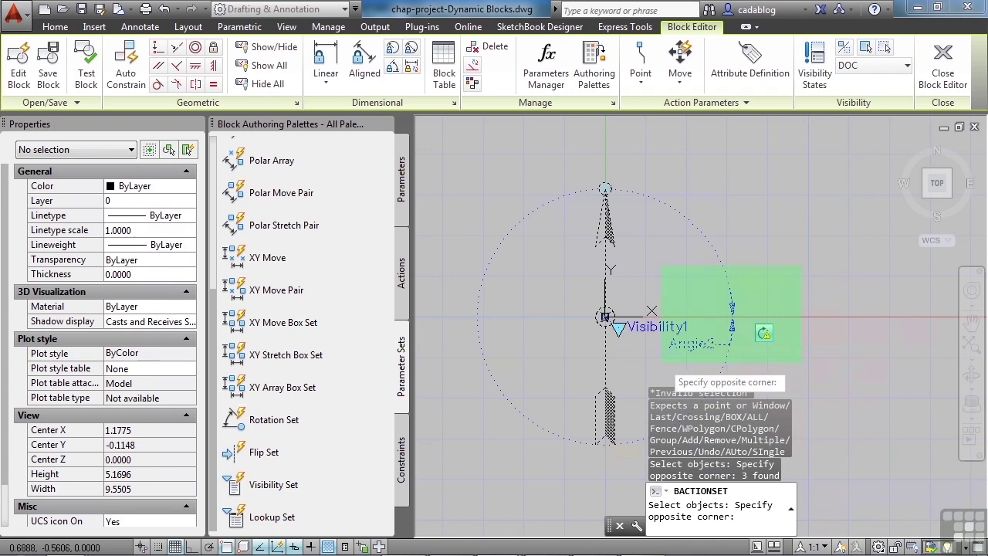
pyautogui.click(636, 357)
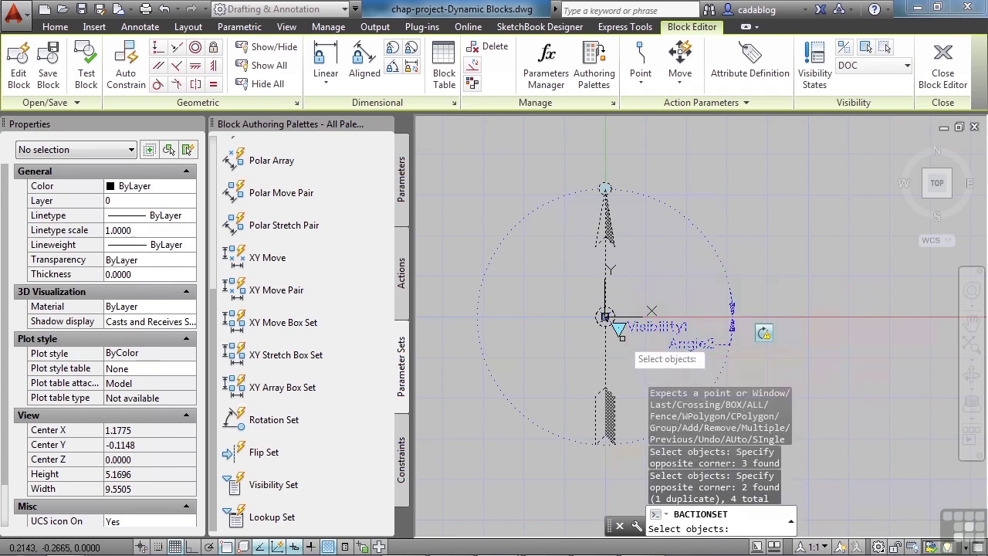
# Include the visibility parameter in the Rotate action's selection set, leaving out the N attribute, and complete the set
pyautogui.scroll(5, 621, 337)
pyautogui.click(614, 292)
pyautogui.click(621, 302)
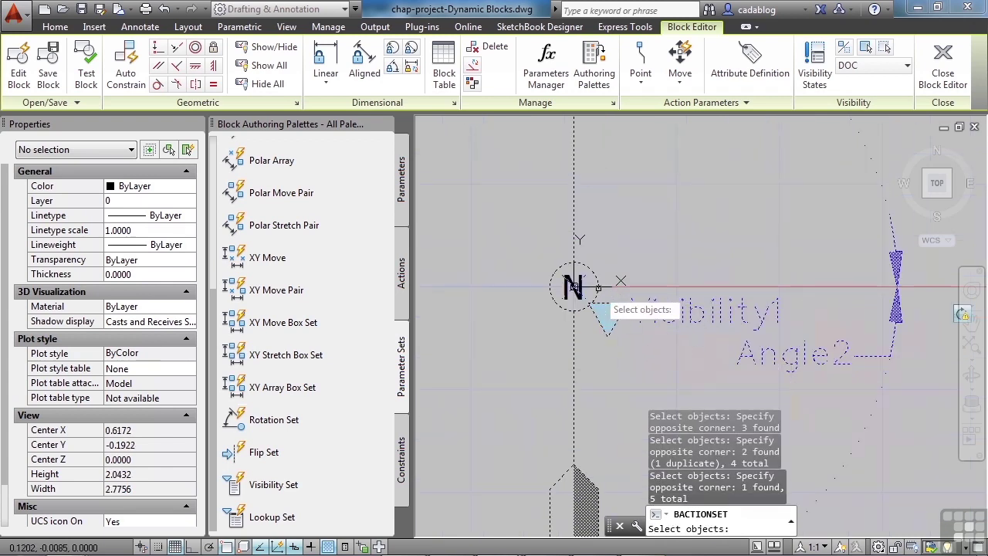
pyautogui.scroll(-4, 599, 287)
pyautogui.scroll(8, 606, 341)
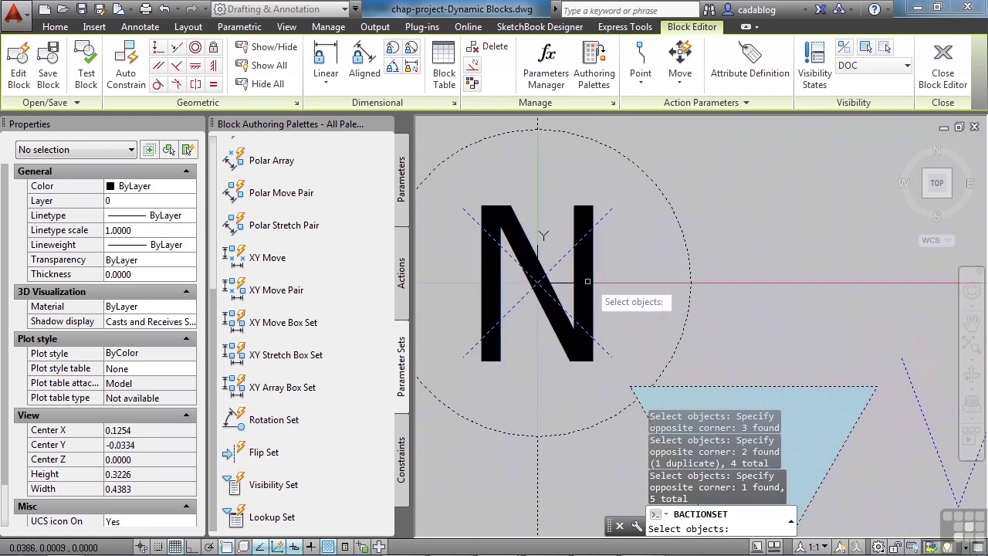
pyautogui.scroll(-9, 590, 277)
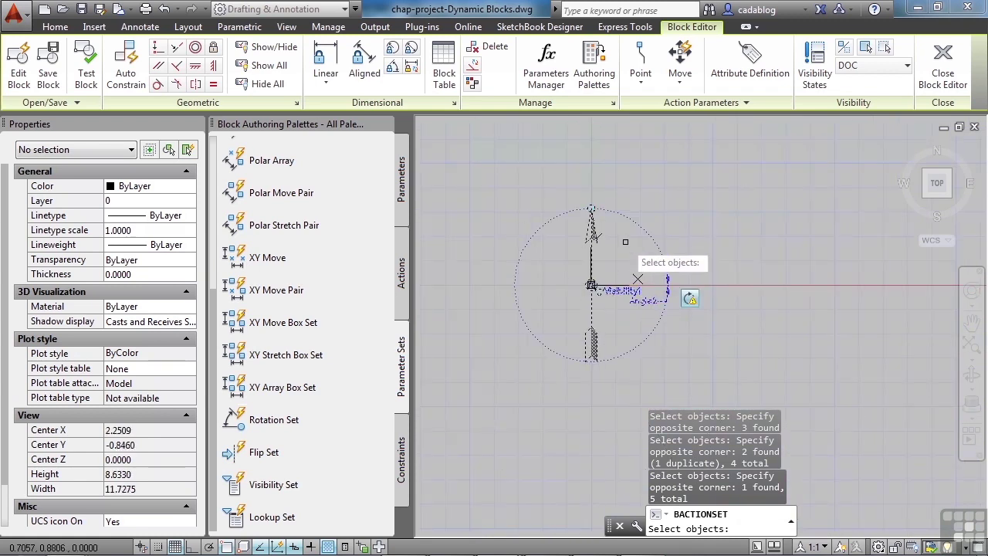
pyautogui.press('Return')
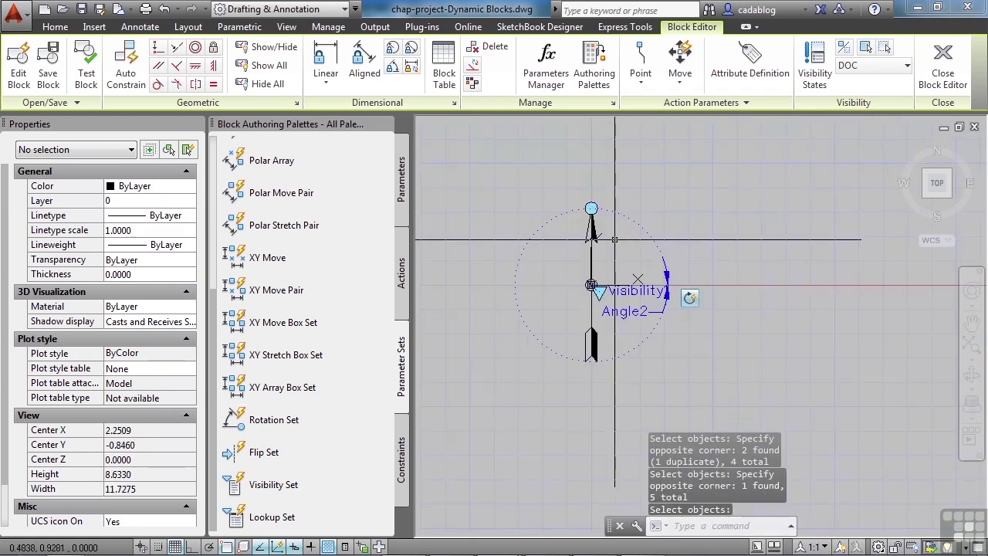
pyautogui.moveTo(591, 232); pyautogui.dragTo(618, 232, button='middle')
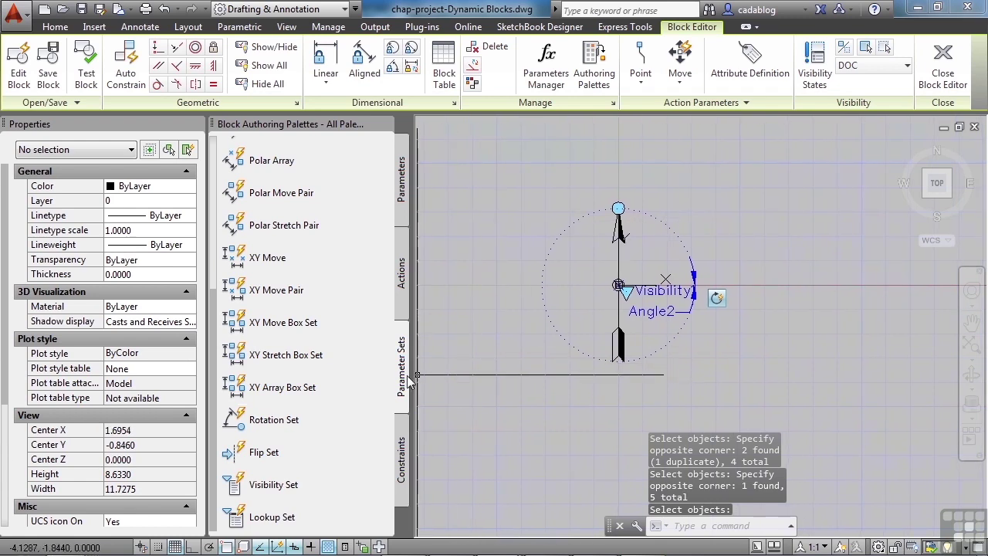
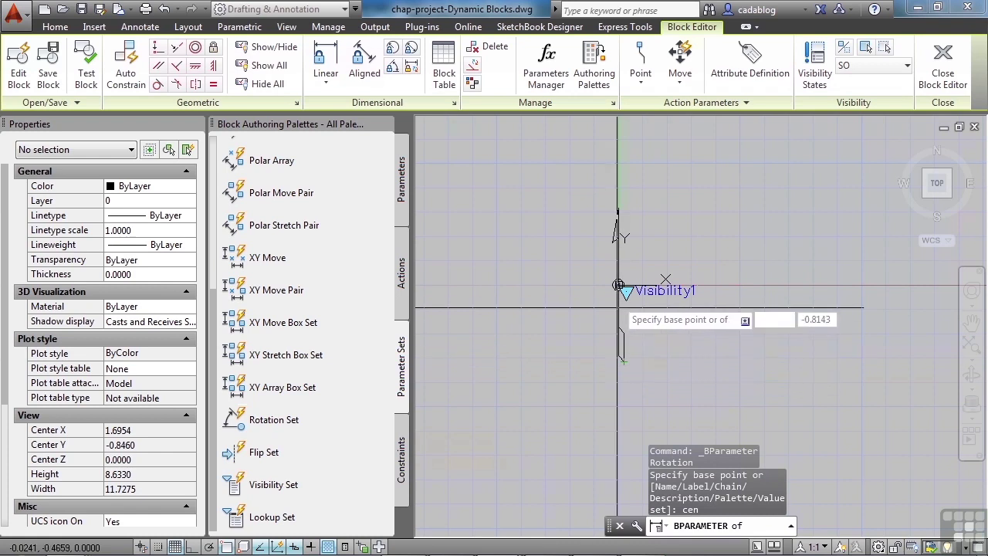
# Place the Rotation Set at the circle's center, with its radius reaching the half arrow's tip and a default angle of 360
pyautogui.click(624, 255)
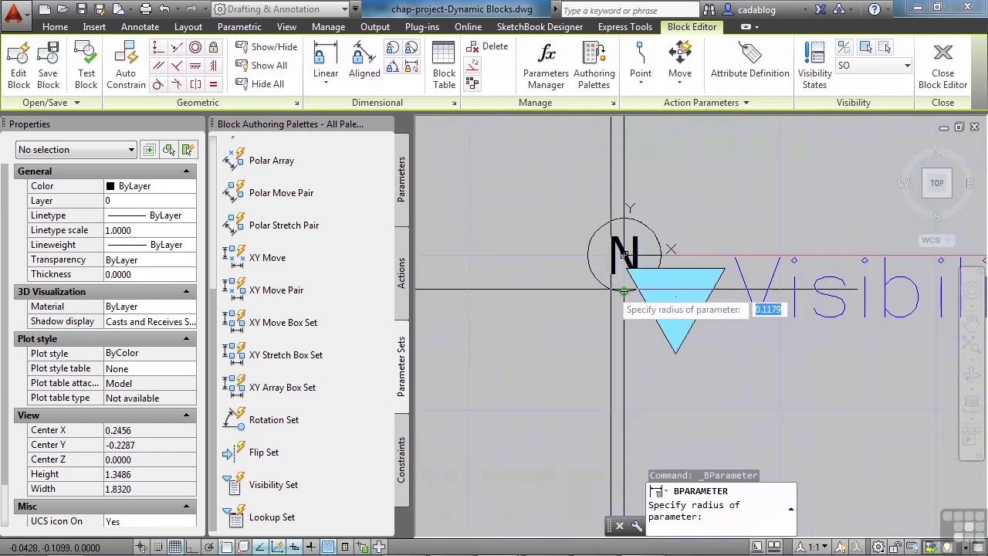
pyautogui.scroll(-5, 585, 336)
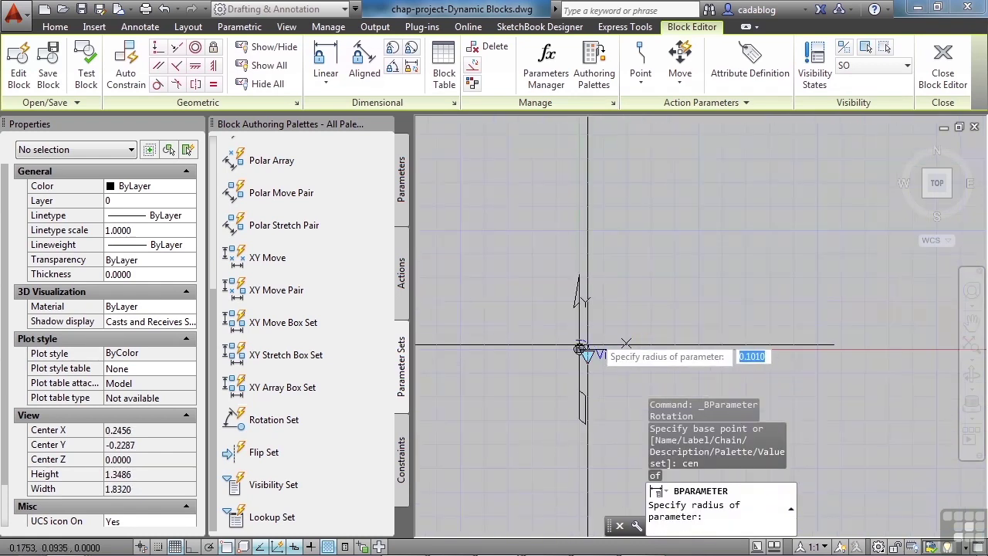
pyautogui.scroll(-2, 629, 338)
pyautogui.scroll(5, 587, 276)
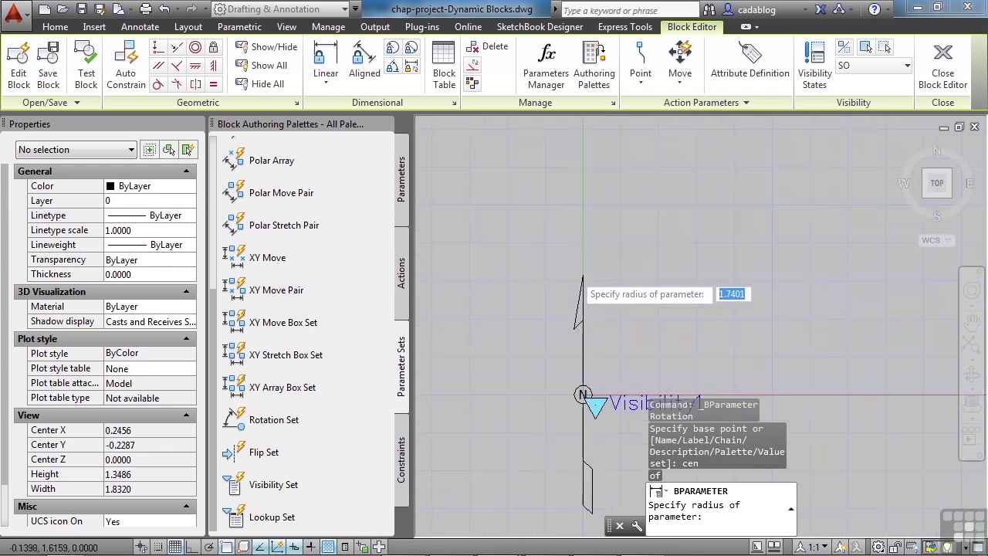
pyautogui.click(587, 276)
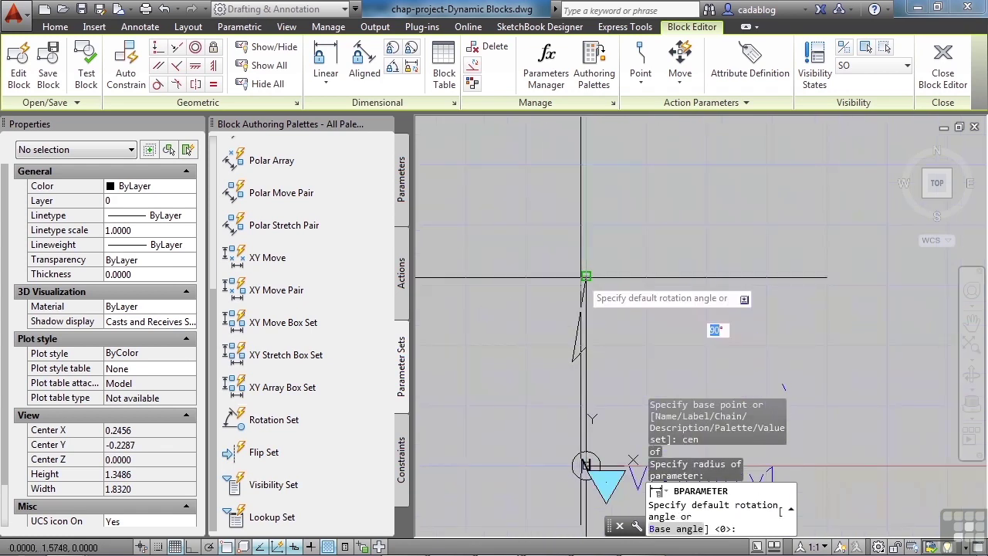
pyautogui.scroll(-4, 622, 249)
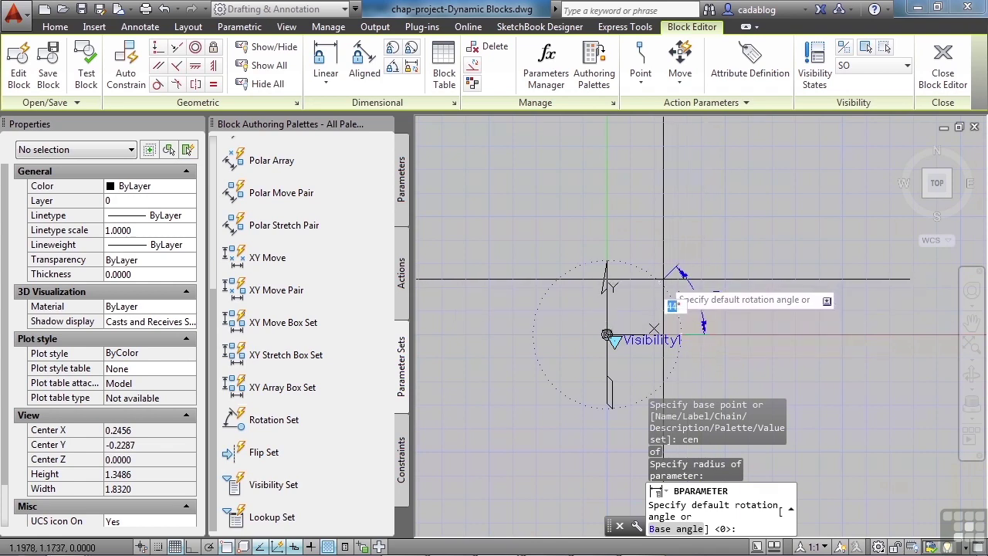
pyautogui.scroll(2, 662, 282)
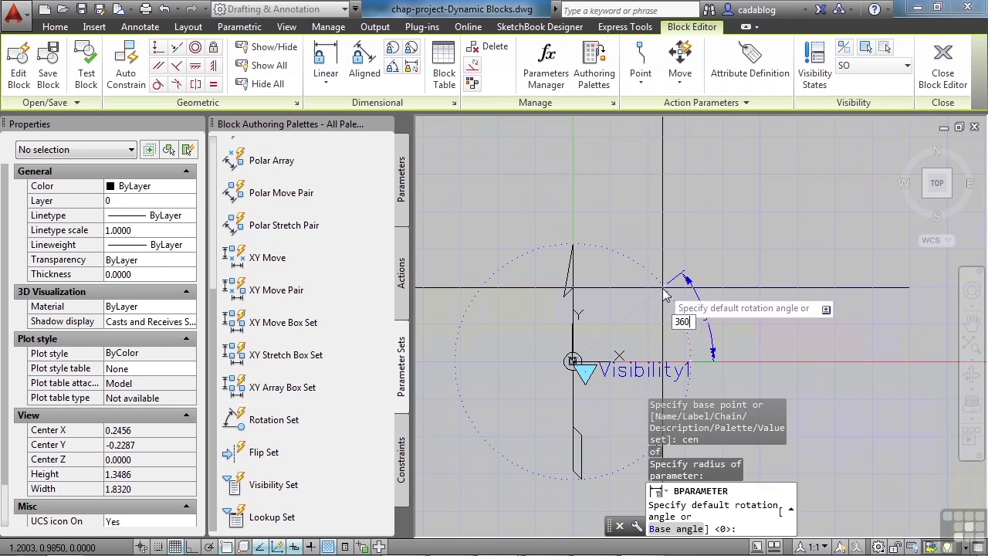
pyautogui.press('Return')
pyautogui.scroll(3, 667, 368)
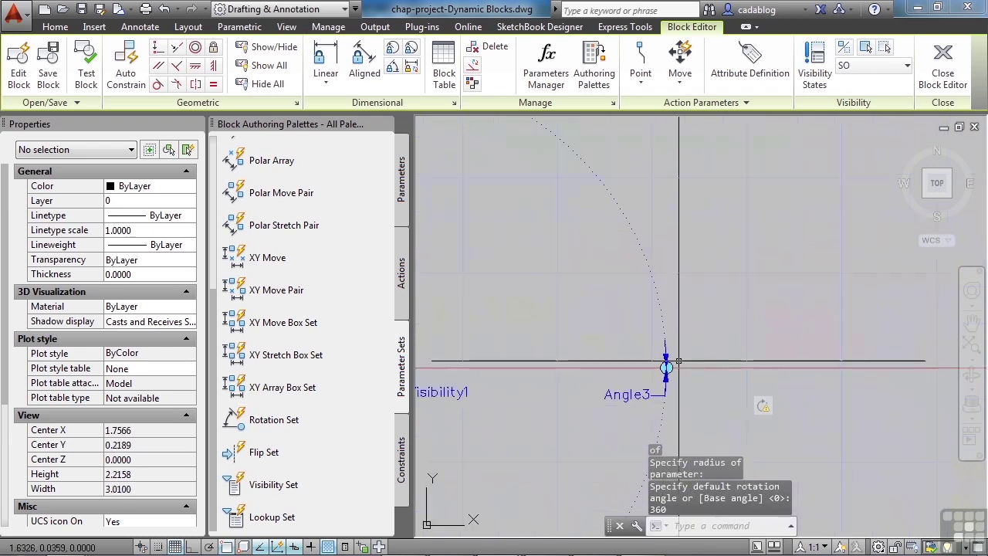
# Stretch the start of the new rotation parameter's arc onto the half arrow's tip and clear the selection
pyautogui.click(667, 368)
pyautogui.click(666, 368)
pyautogui.scroll(-3, 669, 368)
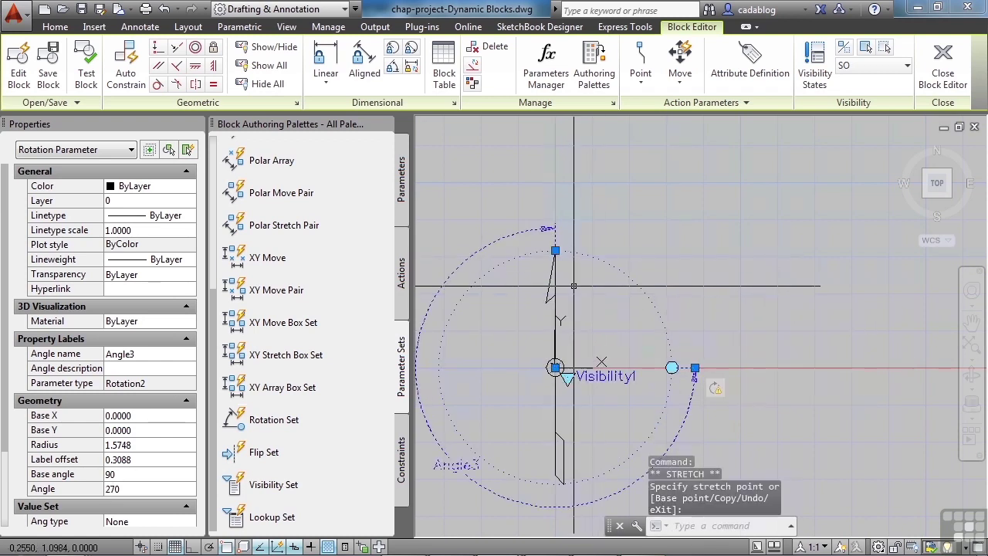
pyautogui.press('Escape')
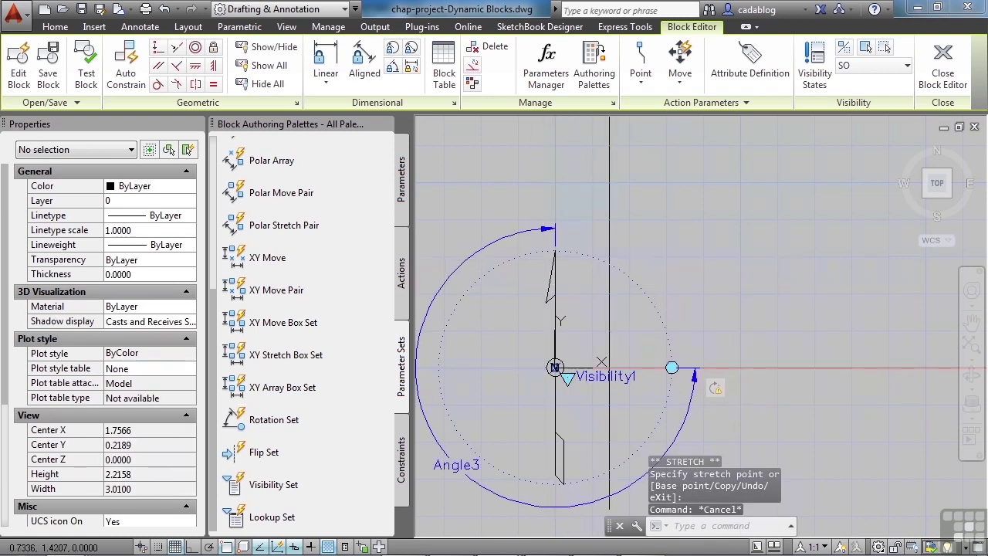
# Set the new rotation parameter's angle to 360 and clear the selection
pyautogui.scroll(-2, 575, 328)
pyautogui.click(640, 287)
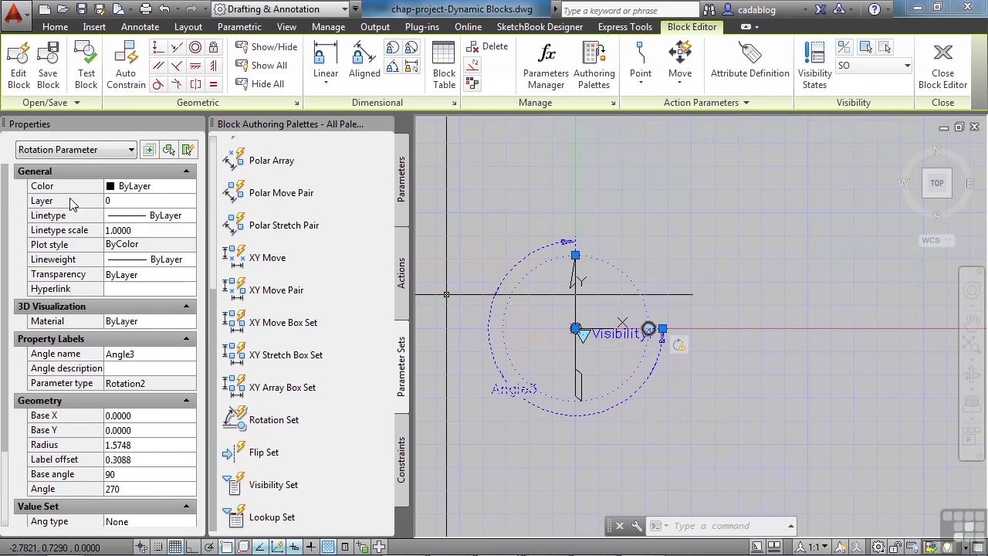
pyautogui.click(58, 492)
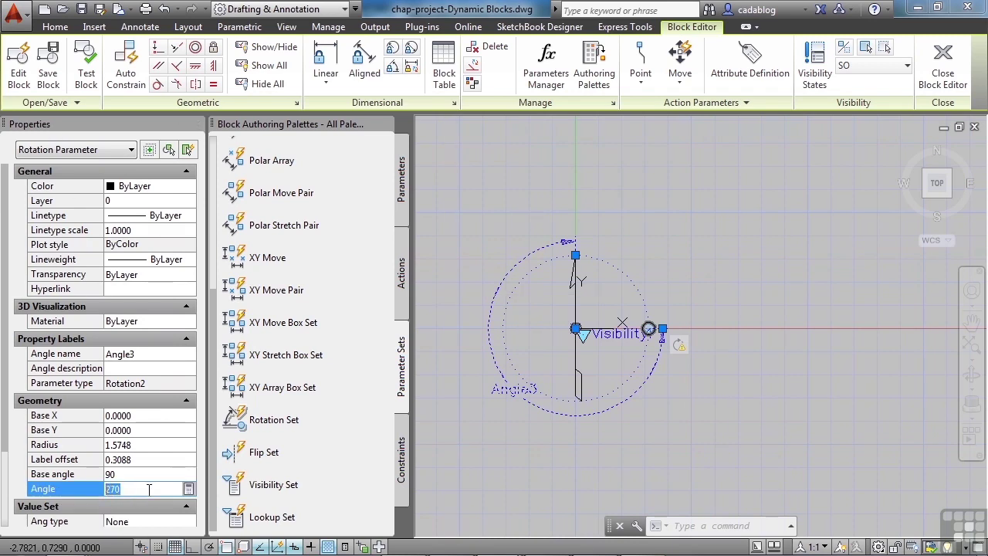
pyautogui.write('360')
pyautogui.press('Return')
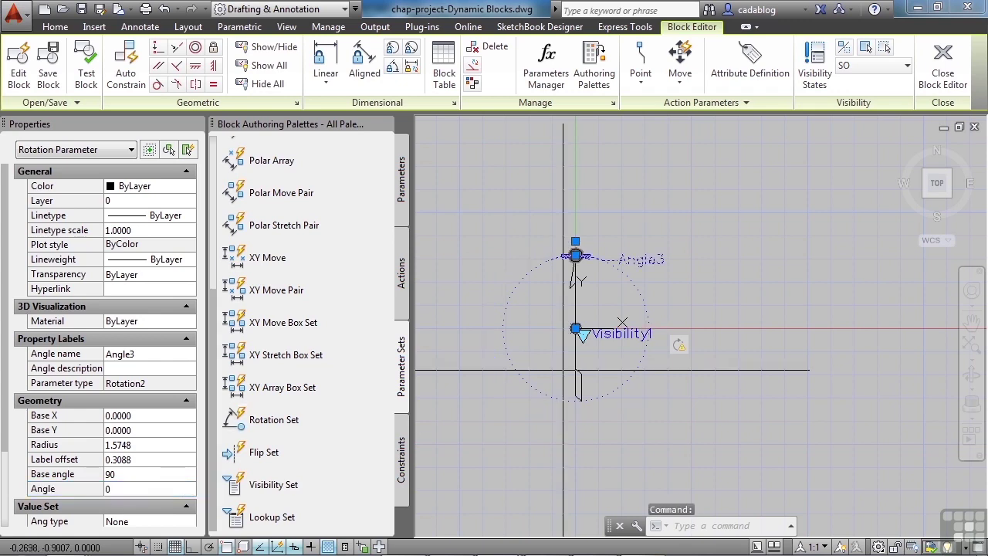
pyautogui.press('Escape')
pyautogui.scroll(2, 592, 323)
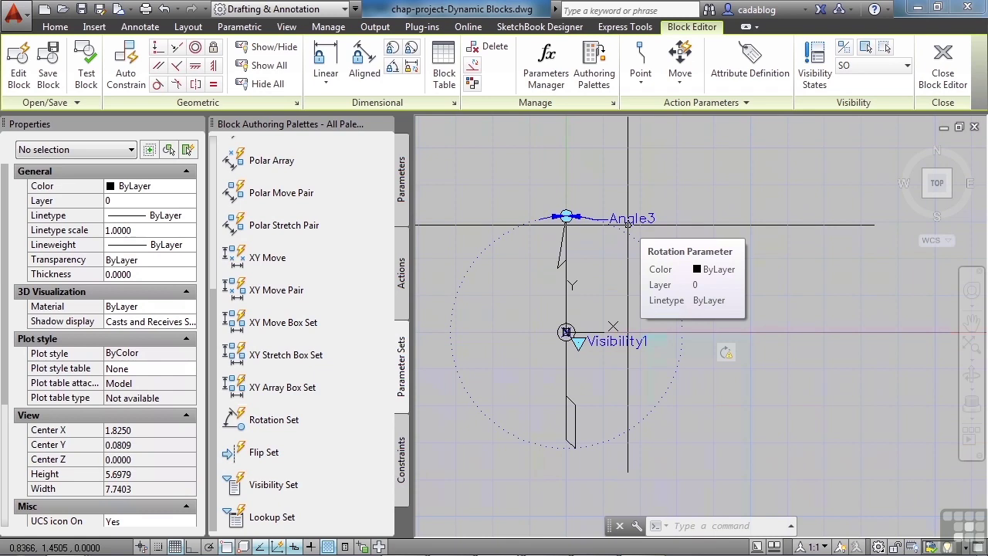
# Give the new Rotate action a selection set containing the half arrow, its rotation grip, the rotation parameter and the visibility parameter
pyautogui.click(728, 354)
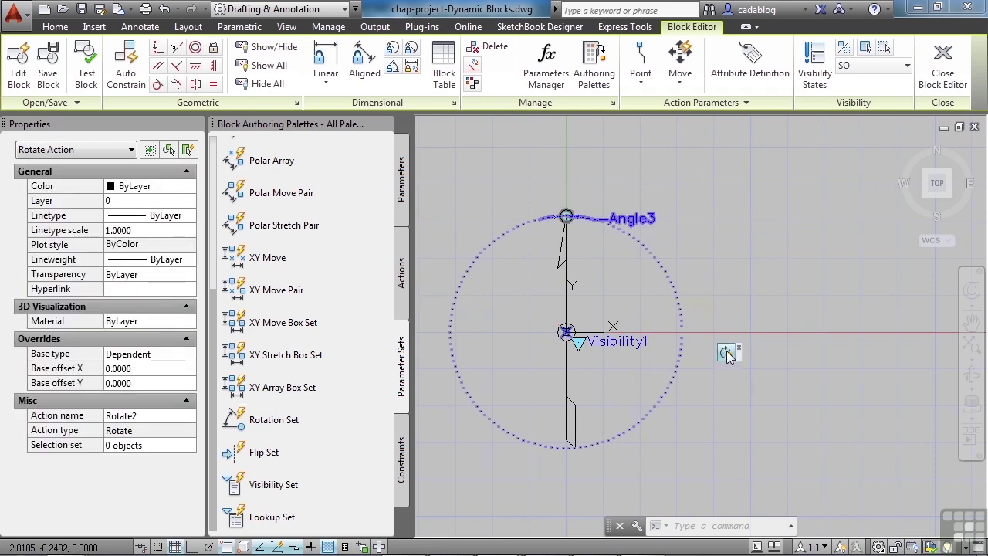
pyautogui.rightClick(726, 354)
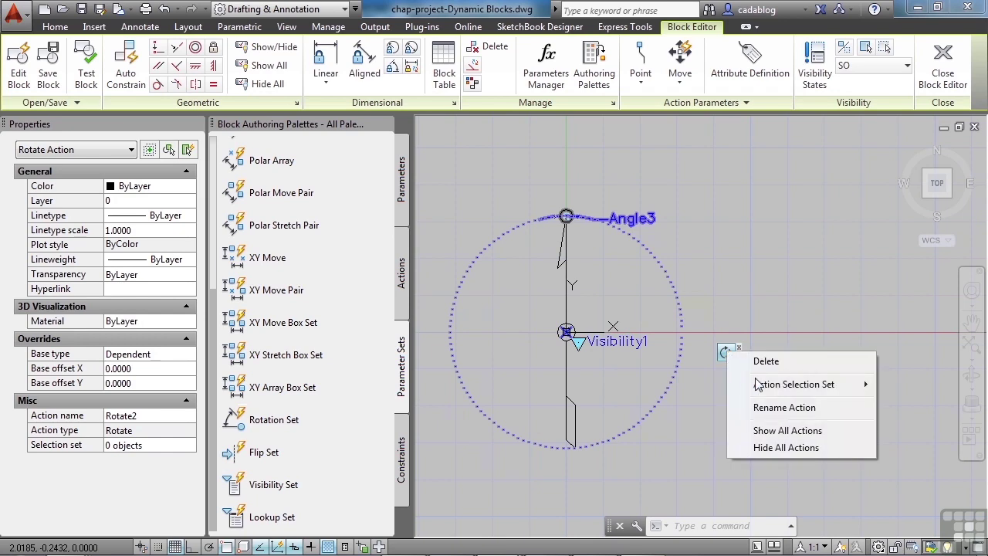
pyautogui.moveTo(788, 392)
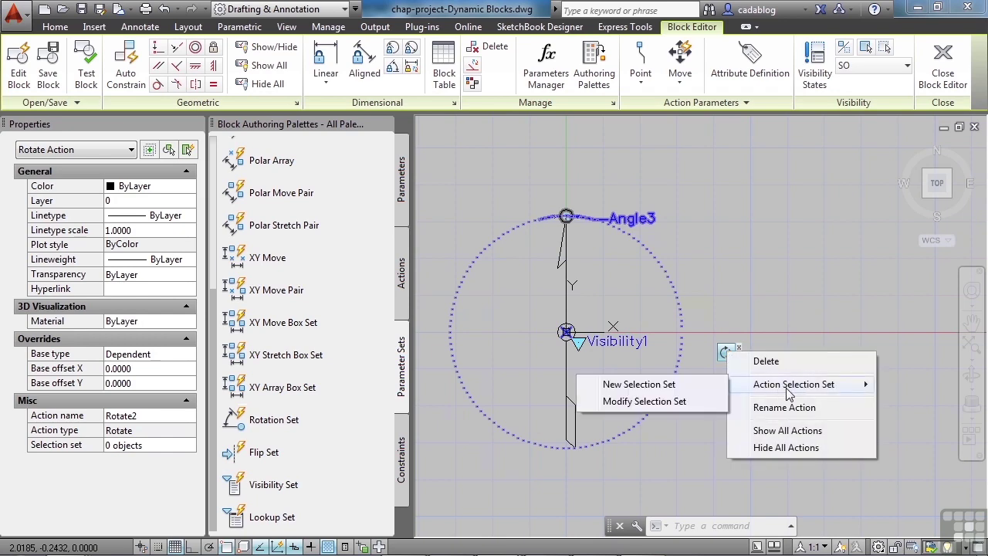
pyautogui.click(652, 386)
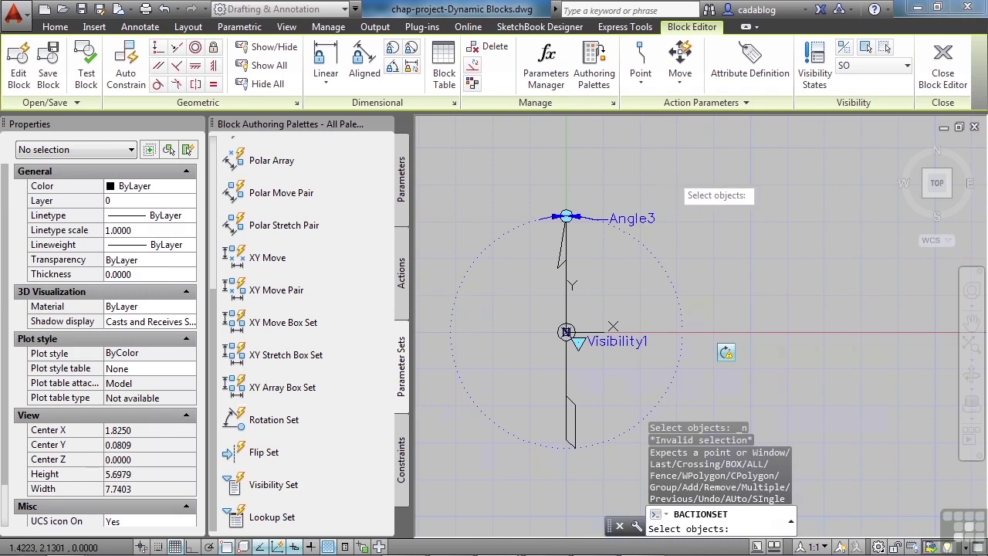
pyautogui.click(672, 176)
pyautogui.click(514, 284)
pyautogui.click(644, 312)
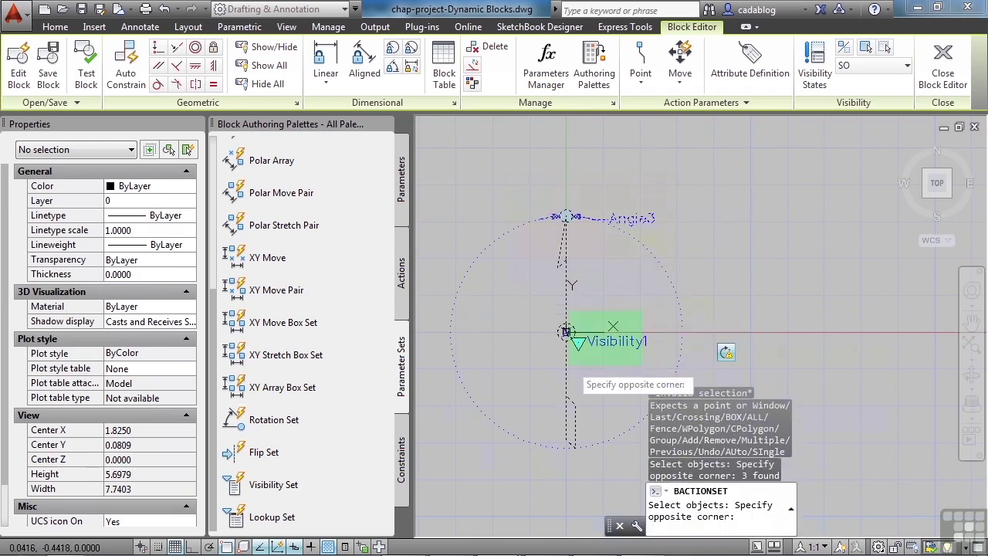
pyautogui.click(567, 332)
pyautogui.scroll(-2, 592, 259)
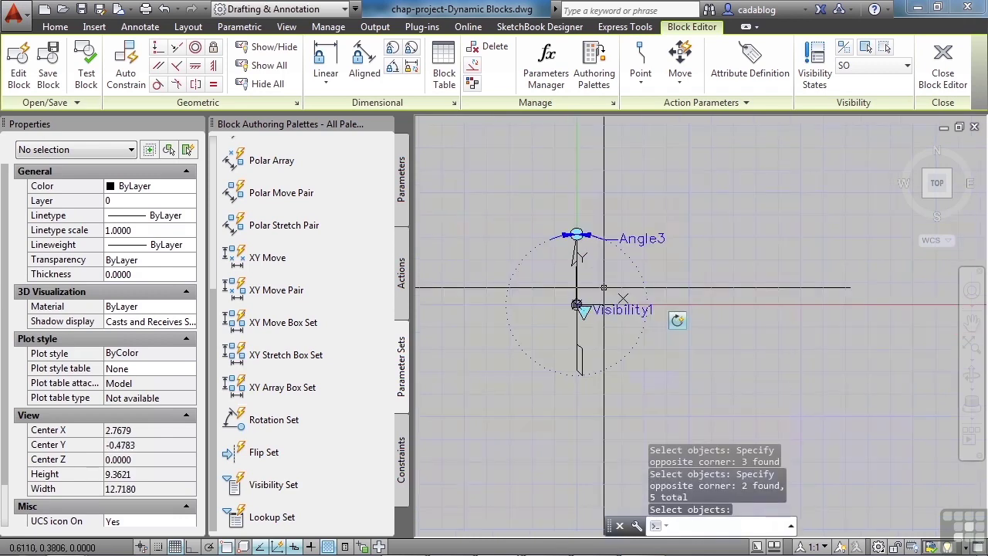
# Test the block by rotating the DO arrow about the circle until it points right and slightly upward
pyautogui.click(86, 77)
pyautogui.click(589, 363)
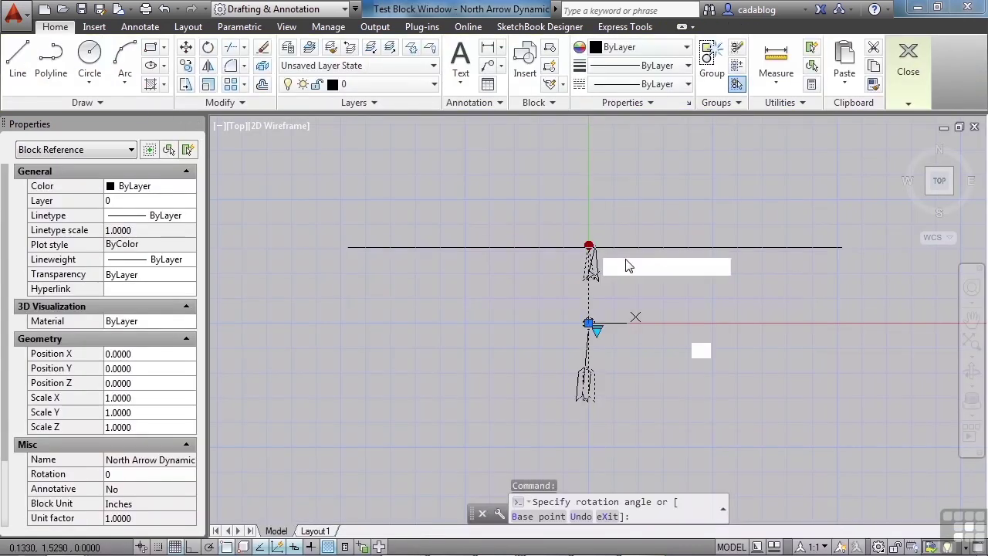
pyautogui.click(589, 246)
pyautogui.click(684, 291)
pyautogui.scroll(5, 587, 329)
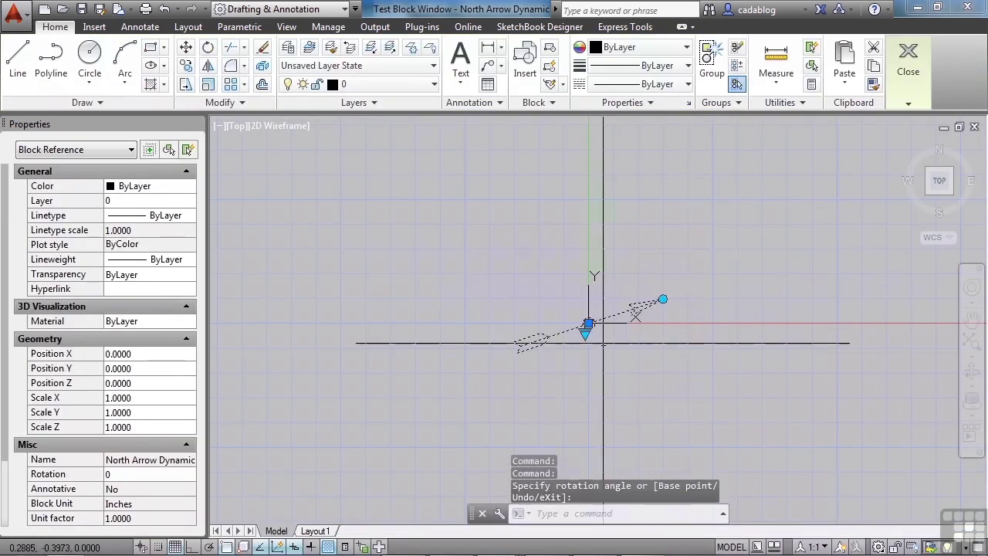
# Switch the test block to the DOC visibility state and rotate its arrow to point down and to the right
pyautogui.click(546, 318)
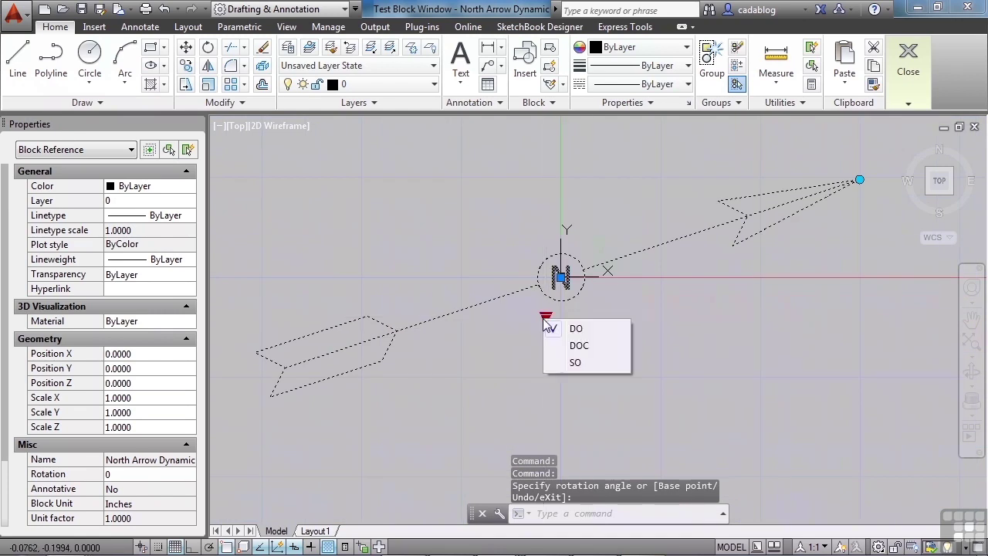
pyautogui.click(578, 348)
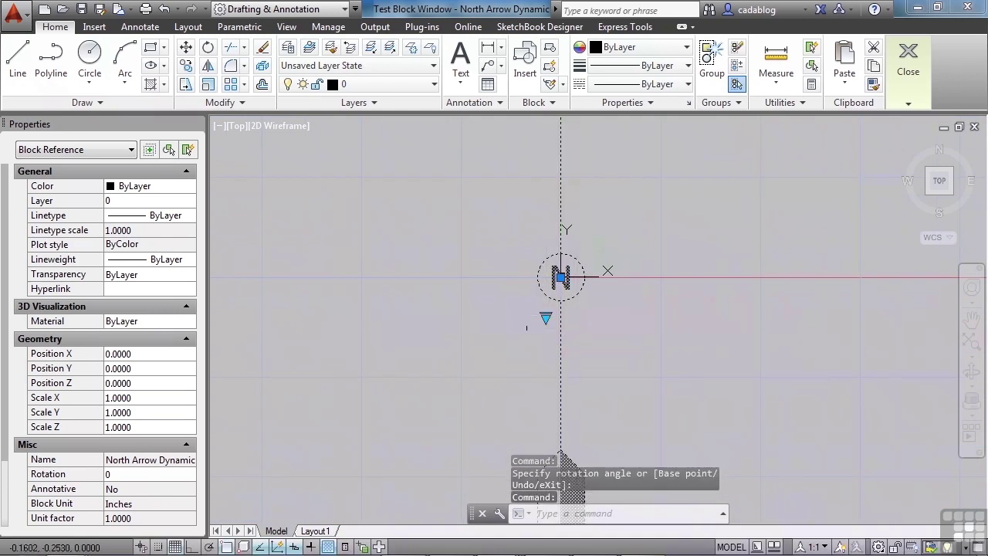
pyautogui.click(544, 238)
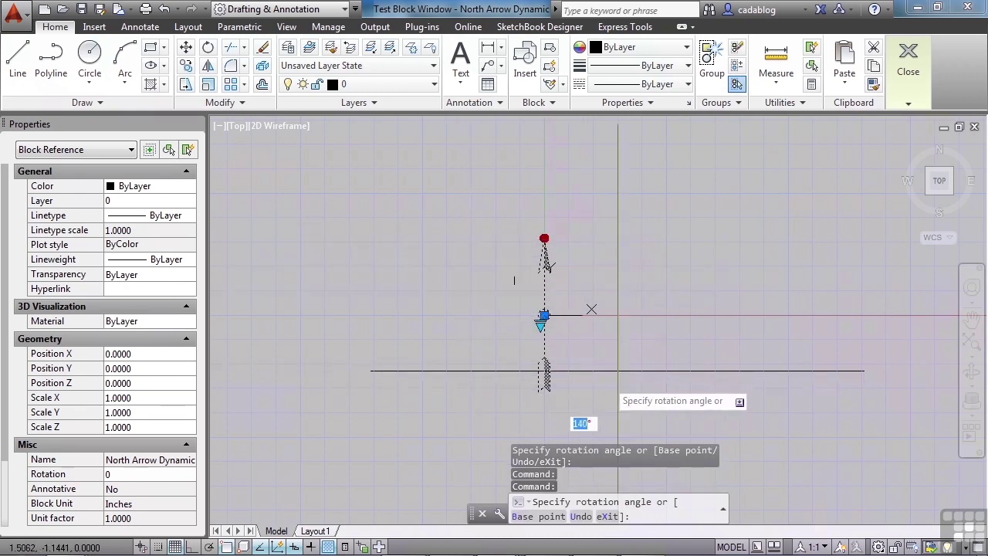
pyautogui.click(610, 348)
pyautogui.scroll(6, 554, 324)
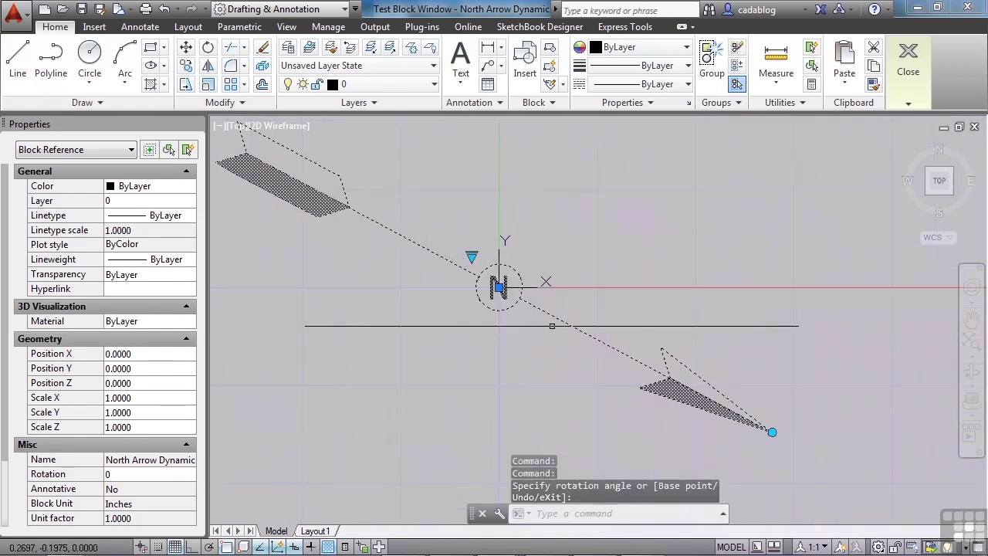
# Switch the test block to the SO visibility state, rotate its arrow to point down and to the left, and deselect it
pyautogui.click(472, 257)
pyautogui.click(505, 301)
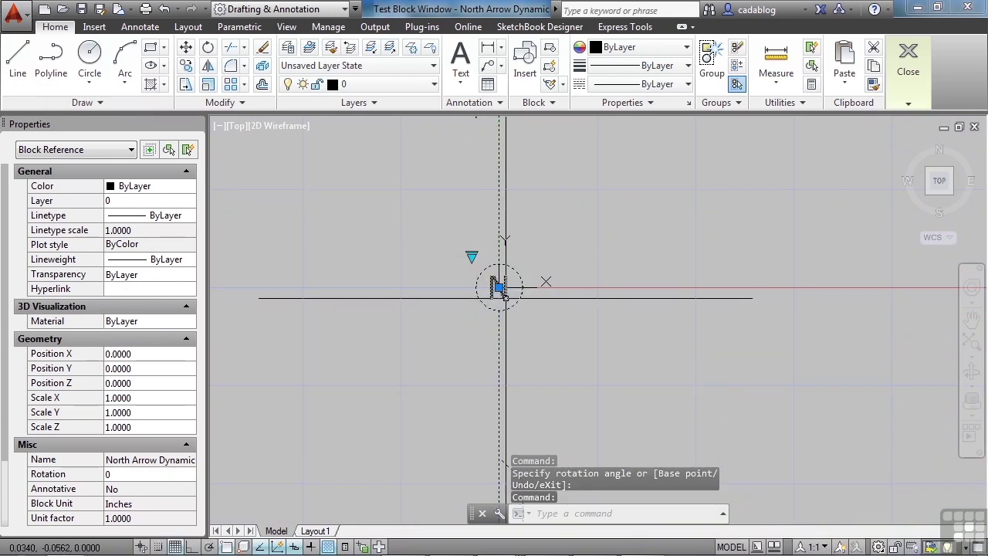
pyautogui.click(505, 221)
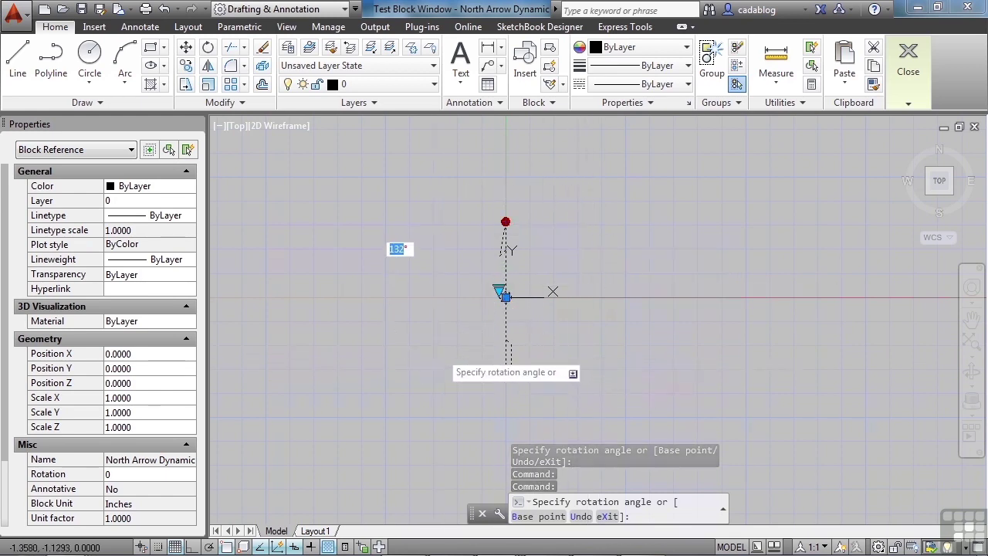
pyautogui.press('Escape')
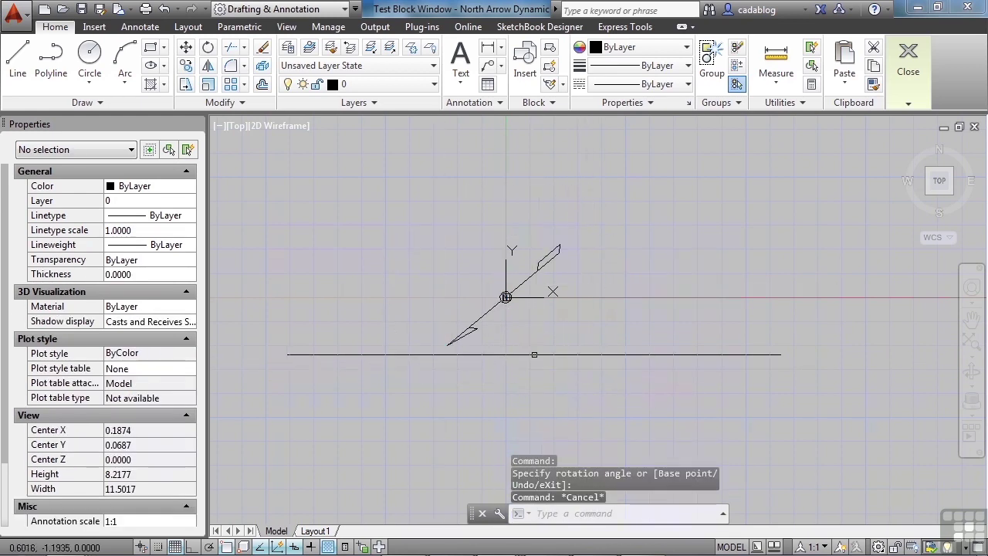
# Close the test window and the block editor, saving the changes to North Arrow Dynamic
pyautogui.click(908, 104)
pyautogui.click(902, 144)
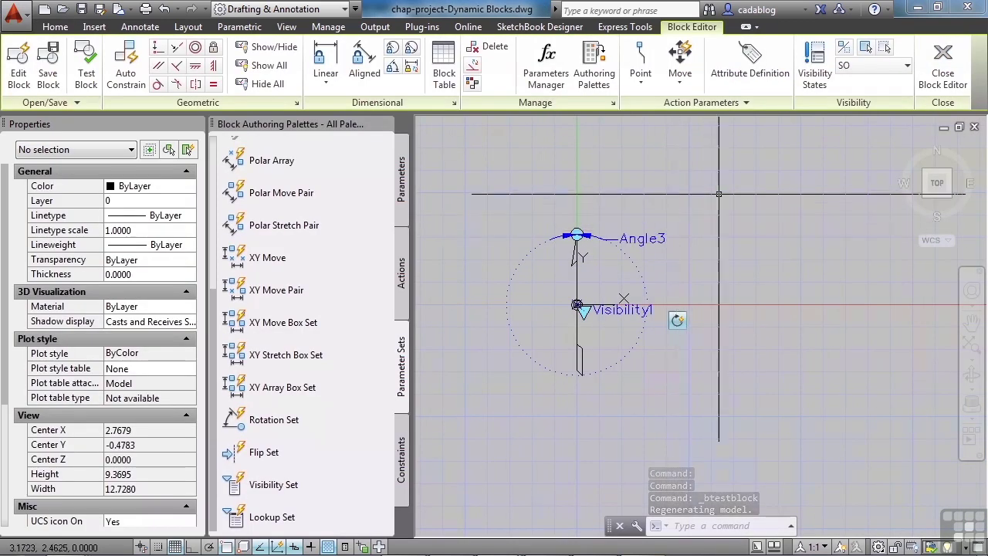
pyautogui.click(945, 79)
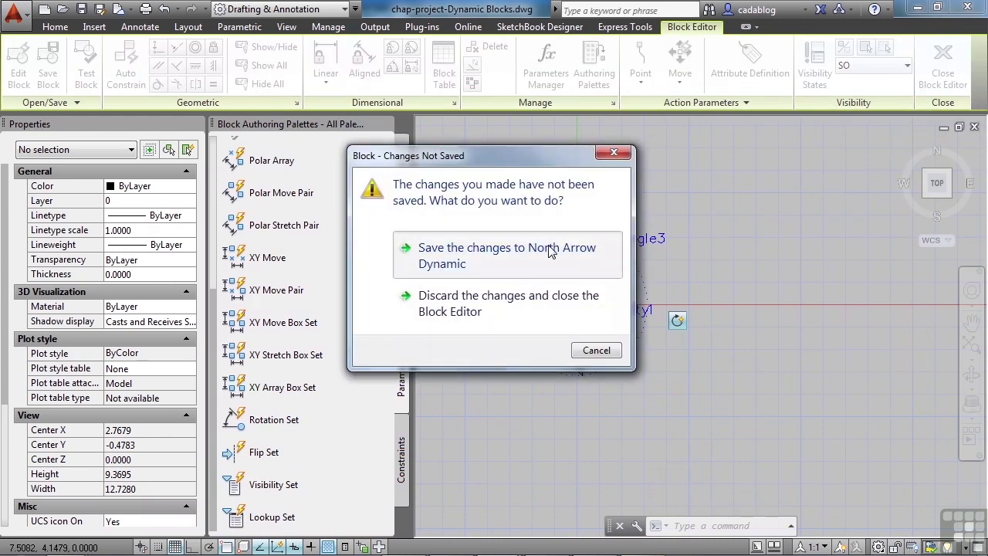
pyautogui.click(549, 253)
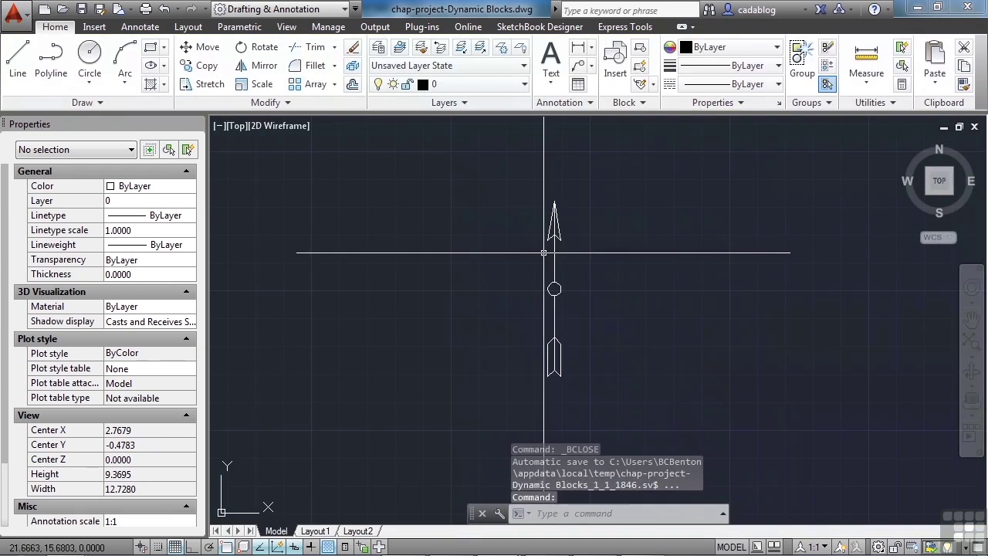
# Try the inserted north arrow block by rotating it in the DO and DOC states, leaving the DOC arrow pointing left and slightly upward
pyautogui.click(555, 227)
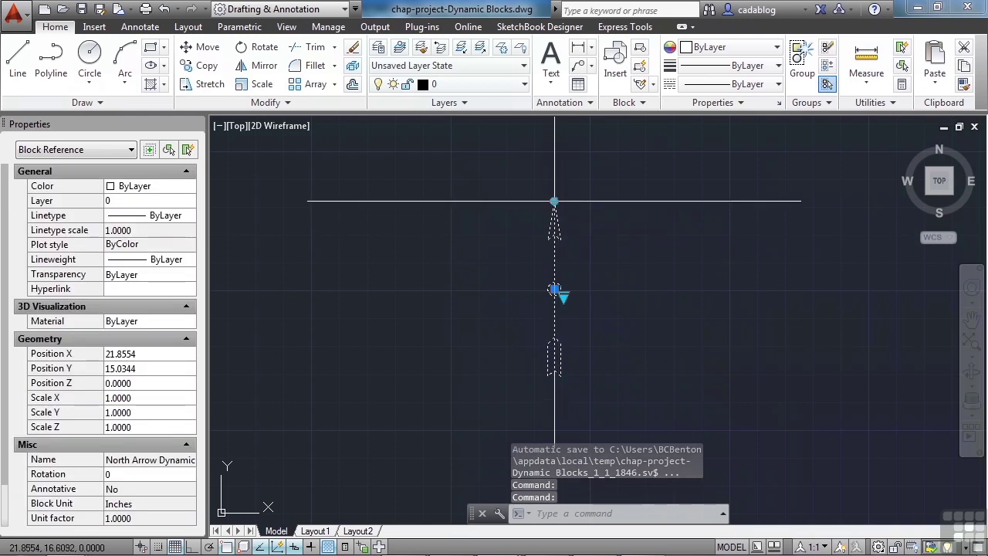
pyautogui.click(554, 201)
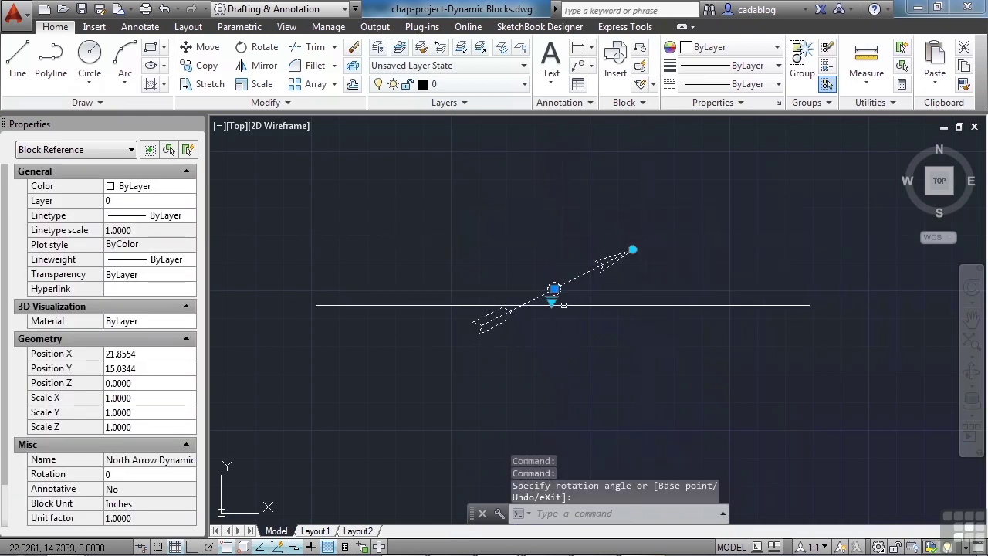
pyautogui.rightClick(549, 302)
pyautogui.click(575, 328)
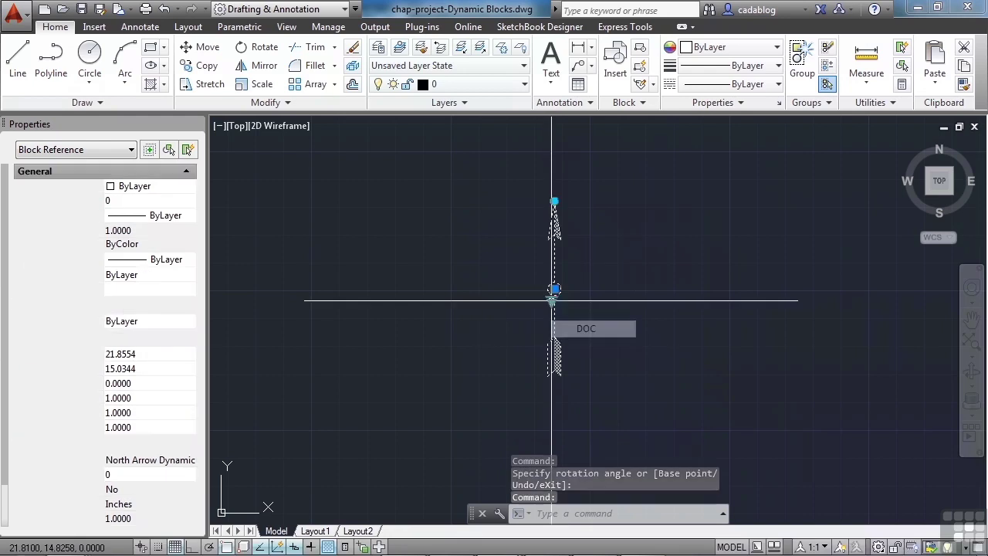
pyautogui.click(486, 254)
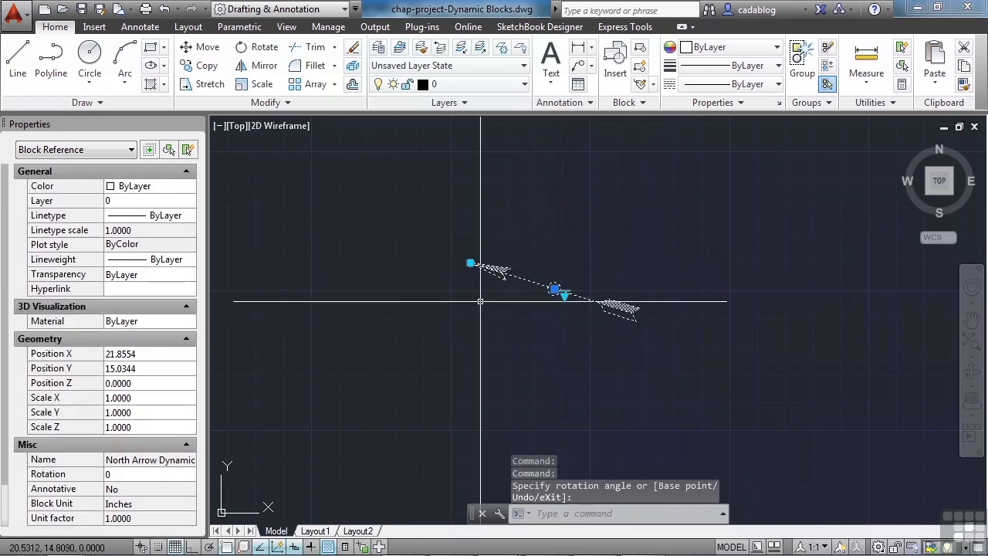
pyautogui.press('Escape')
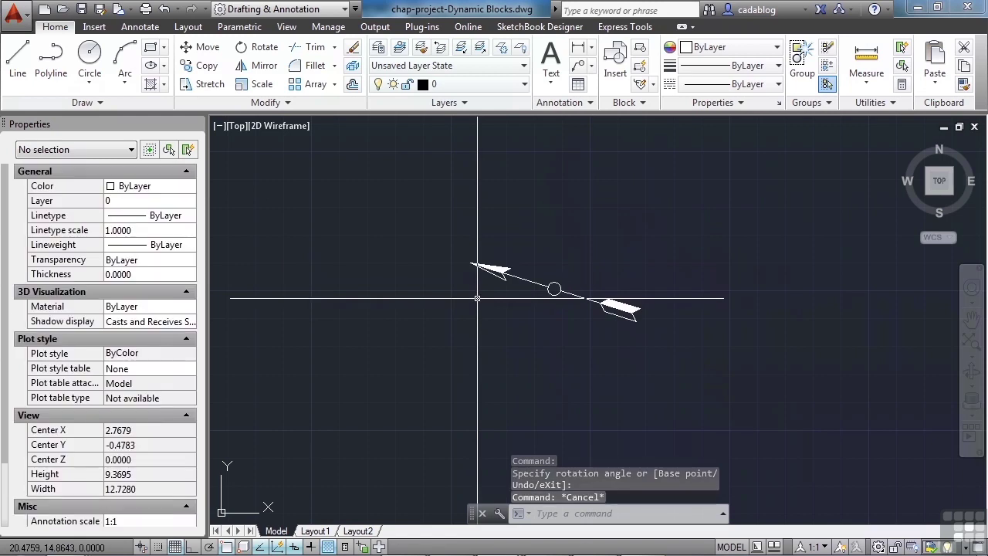